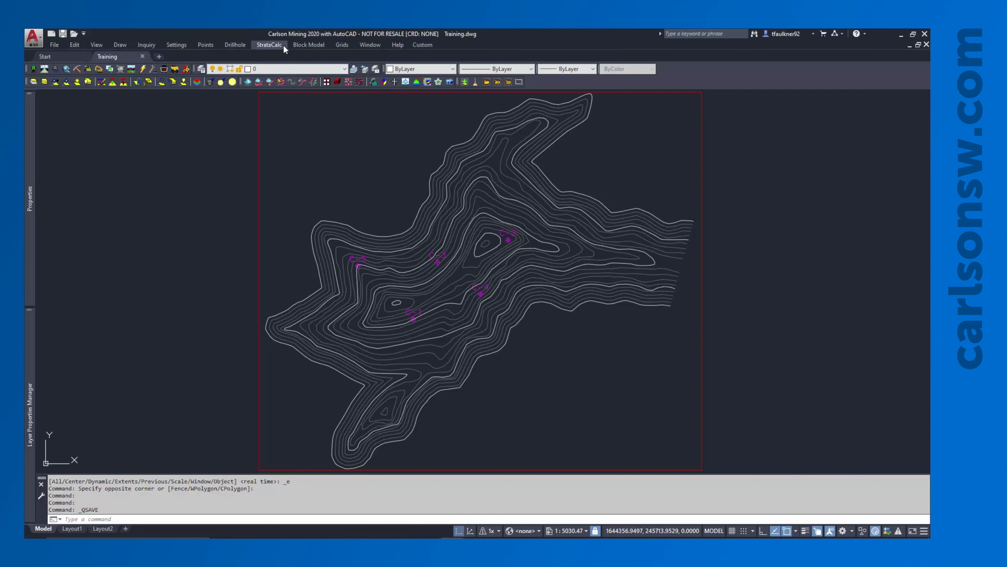
Start Draw Outcrops from the geologic model with bottom-of-strata outcrops on layer OUTCROP suffixed by strata name, and load Geologic Model.pre.
{"action": "left_click", "coordinate": [284, 49]}
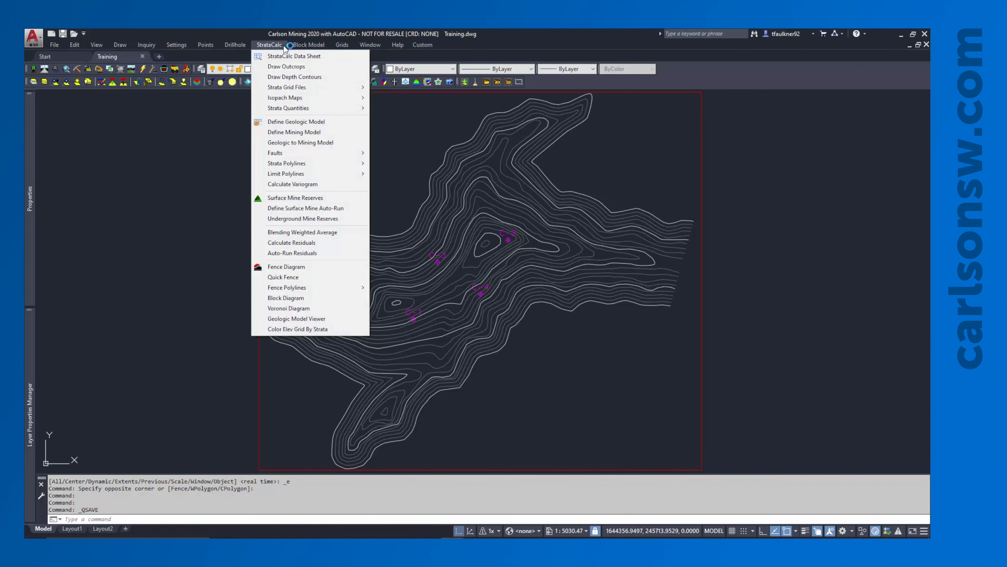
{"action": "left_click", "coordinate": [286, 67]}
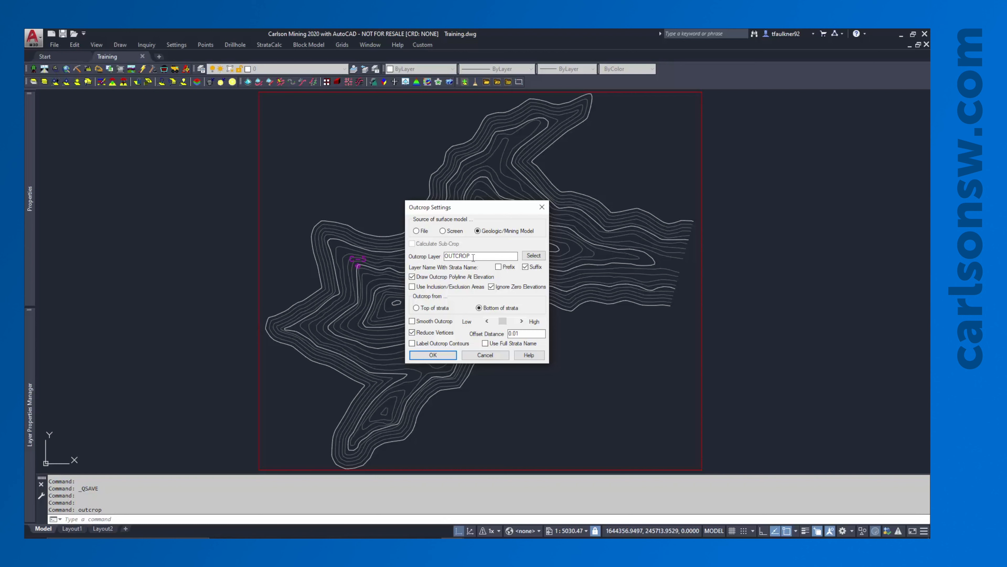
{"action": "left_click_drag", "start_coordinate": [472, 256], "coordinate": [443, 255]}
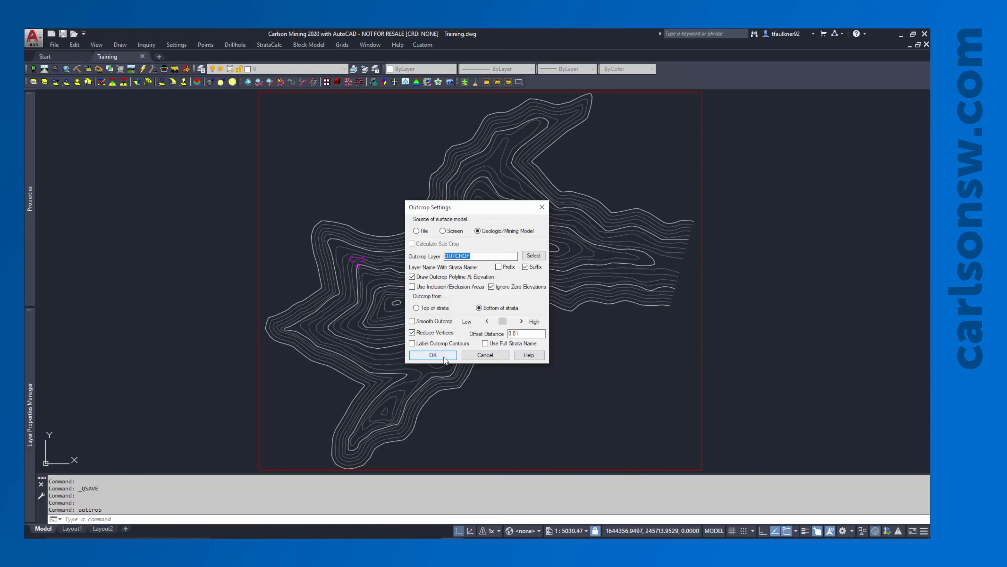
{"action": "left_click", "coordinate": [433, 355]}
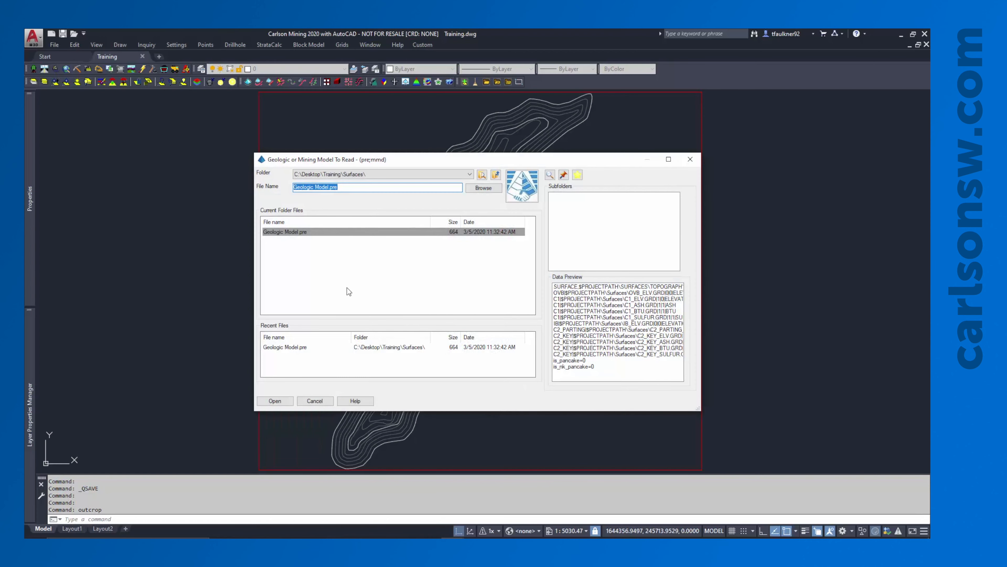
{"action": "left_click", "coordinate": [294, 234]}
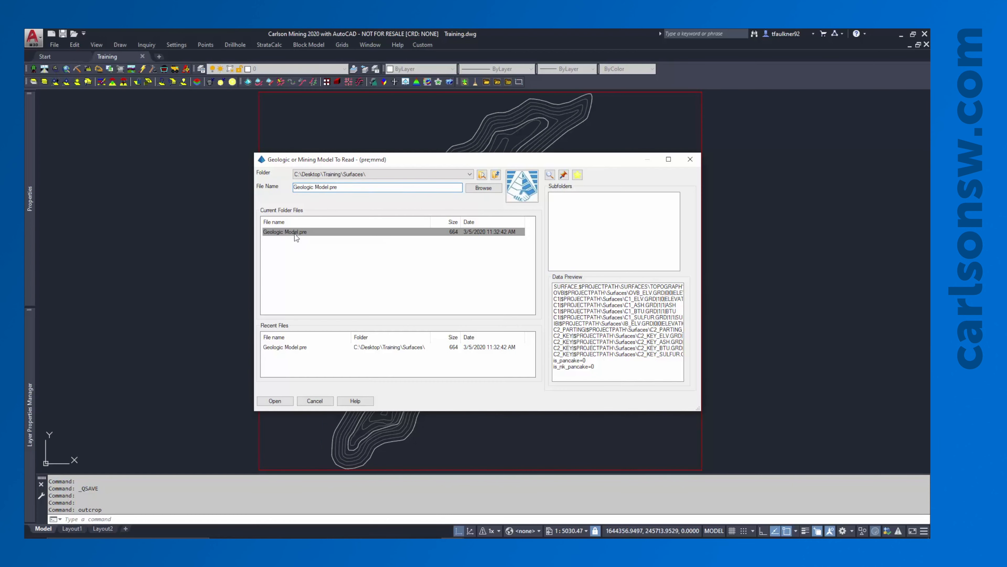
{"action": "left_click", "coordinate": [280, 401]}
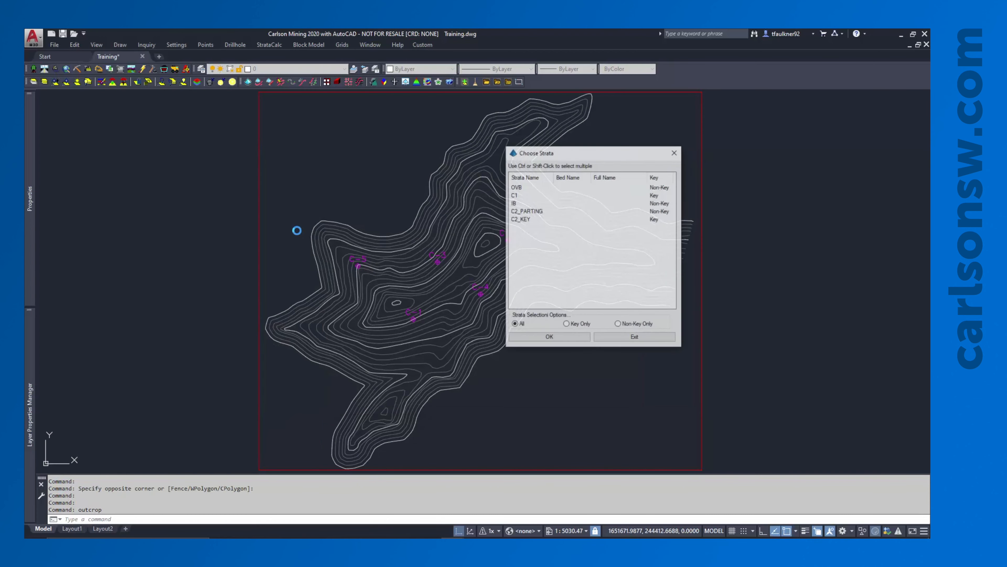
Draw the outcrops for the strata OVB, C1, IB and C2_KEY, leaving out C2_PARTING.
{"action": "left_click", "coordinate": [518, 187]}
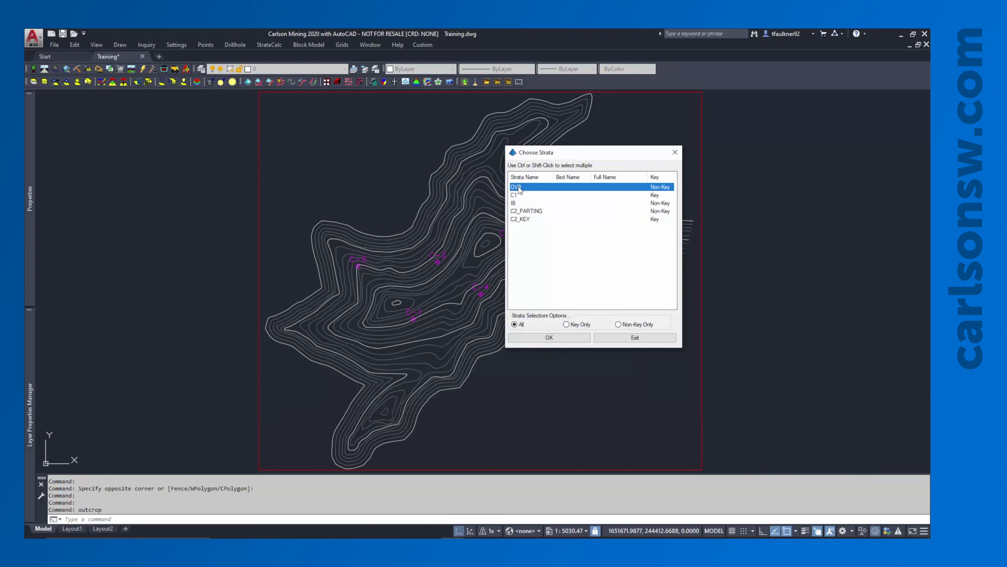
{"action": "left_click", "coordinate": [522, 221], "text": "shift"}
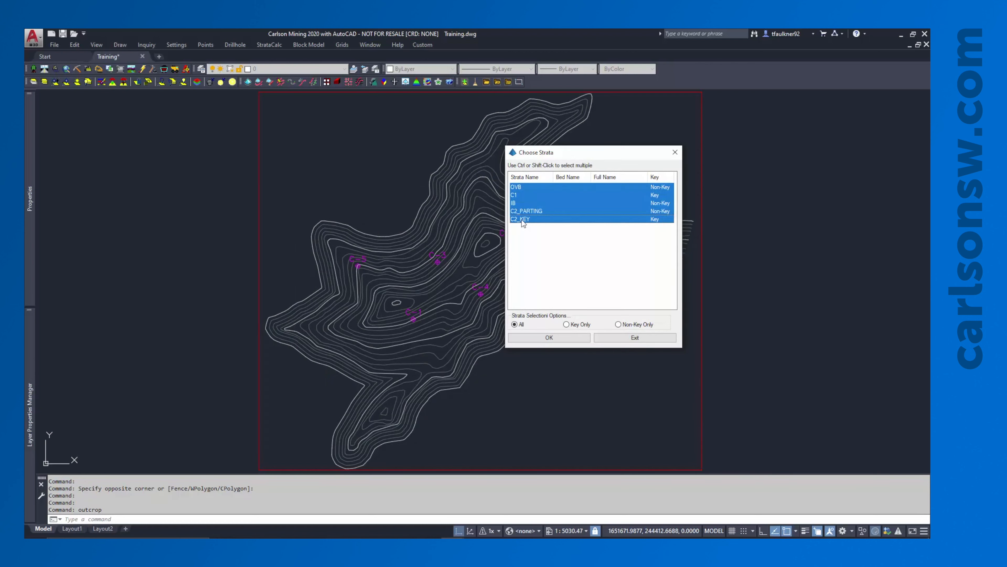
{"action": "left_click", "coordinate": [524, 212], "text": "ctrl"}
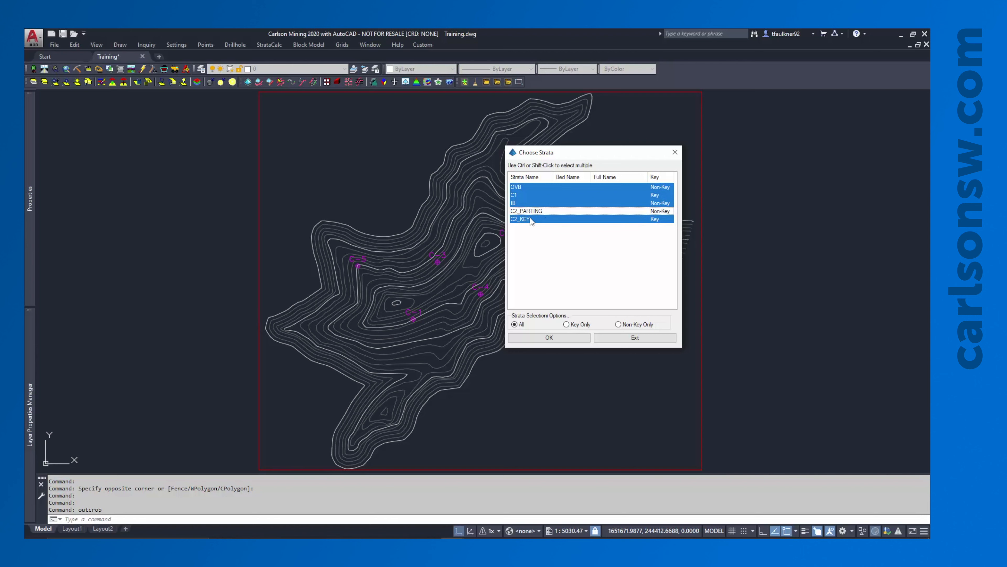
{"action": "left_click", "coordinate": [549, 339]}
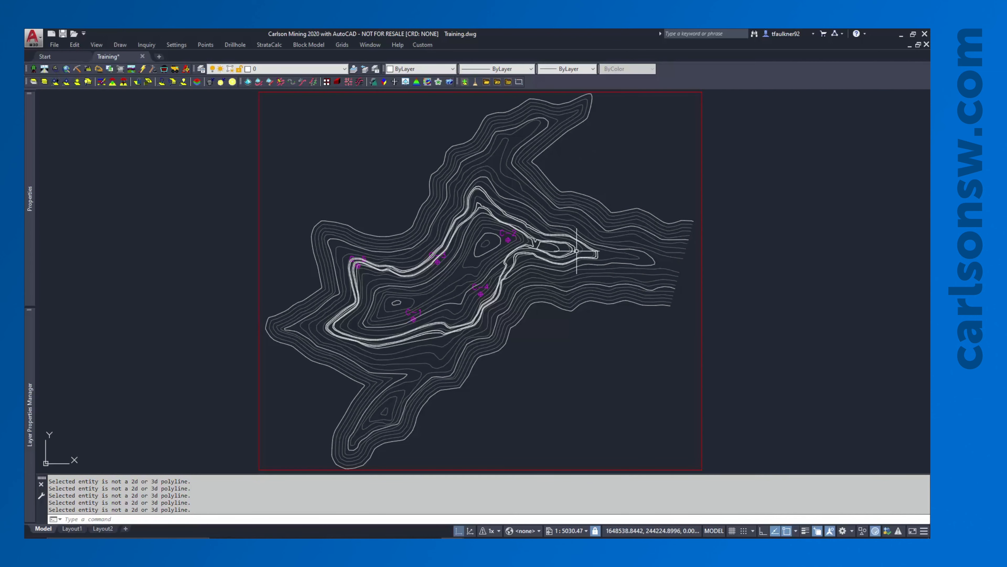
Set the colour of the layers OUTCROP_C1 and OUTCROP_C2_KEY to 250.
{"action": "scroll", "coordinate": [577, 251], "scroll_direction": "up", "scroll_amount": 8}
{"action": "middle_click_drag", "start_coordinate": [441, 248], "coordinate": [484, 264]}
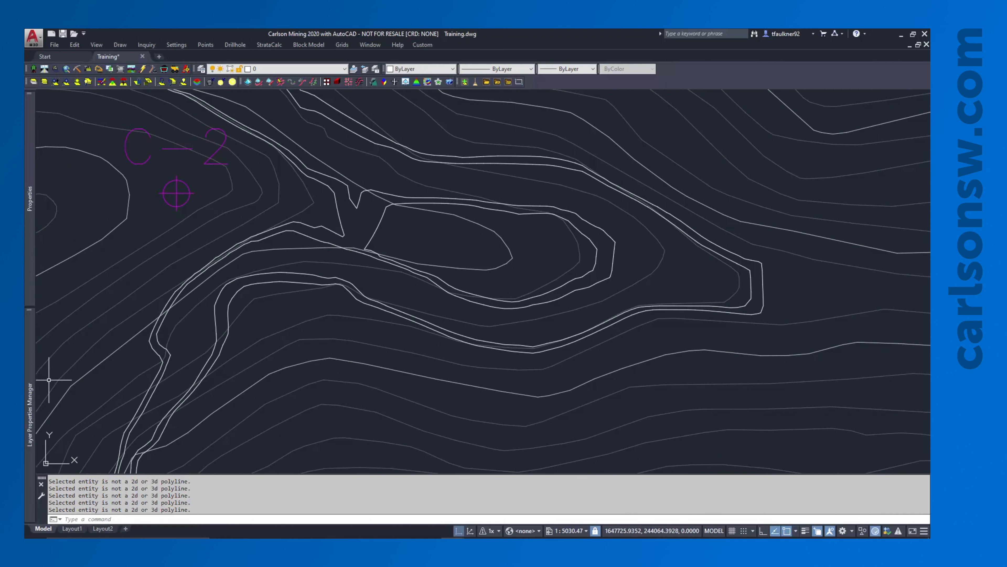
{"action": "mouse_move", "coordinate": [29, 389]}
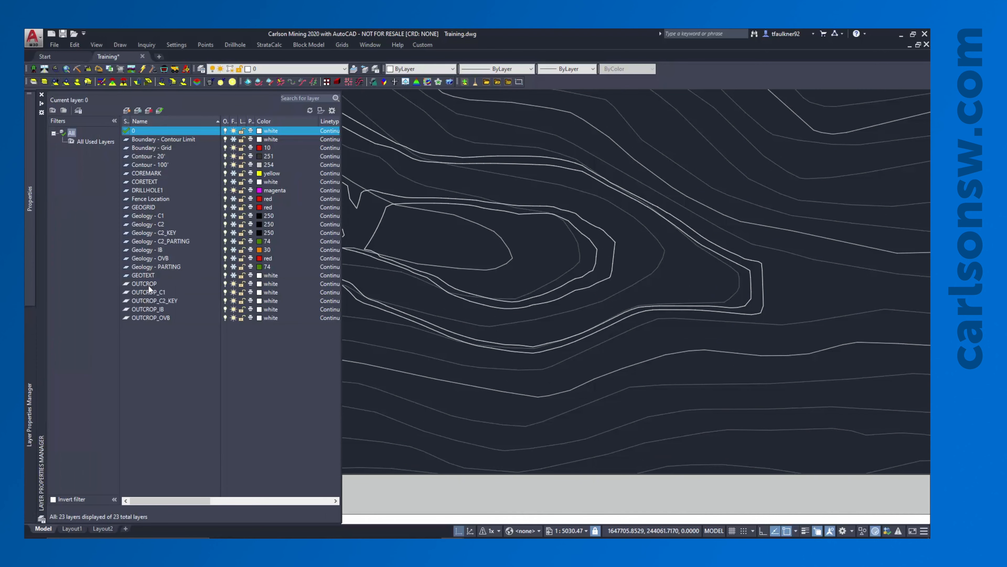
{"action": "left_click", "coordinate": [156, 293]}
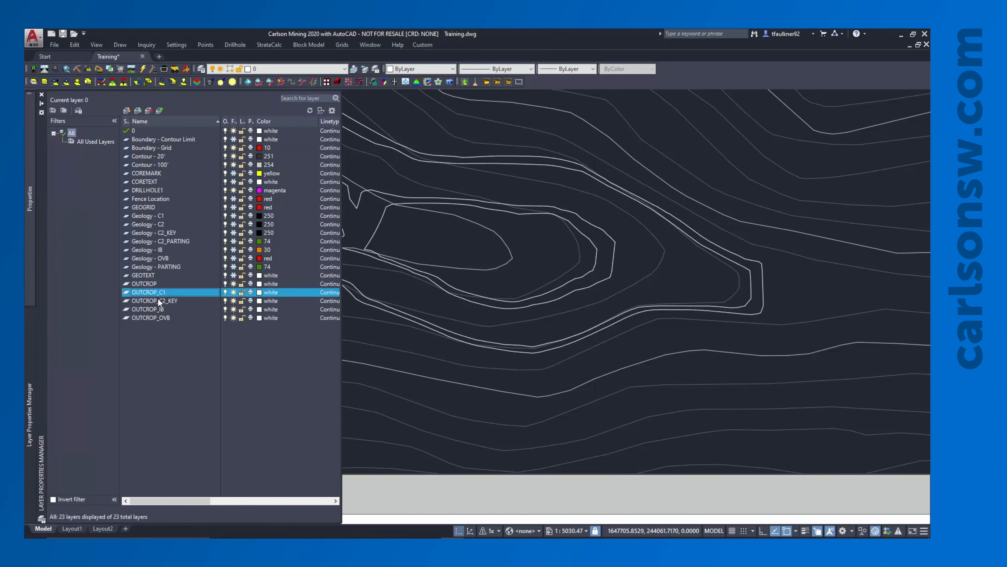
{"action": "left_click", "coordinate": [193, 300], "text": "shift"}
{"action": "left_click", "coordinate": [262, 300]}
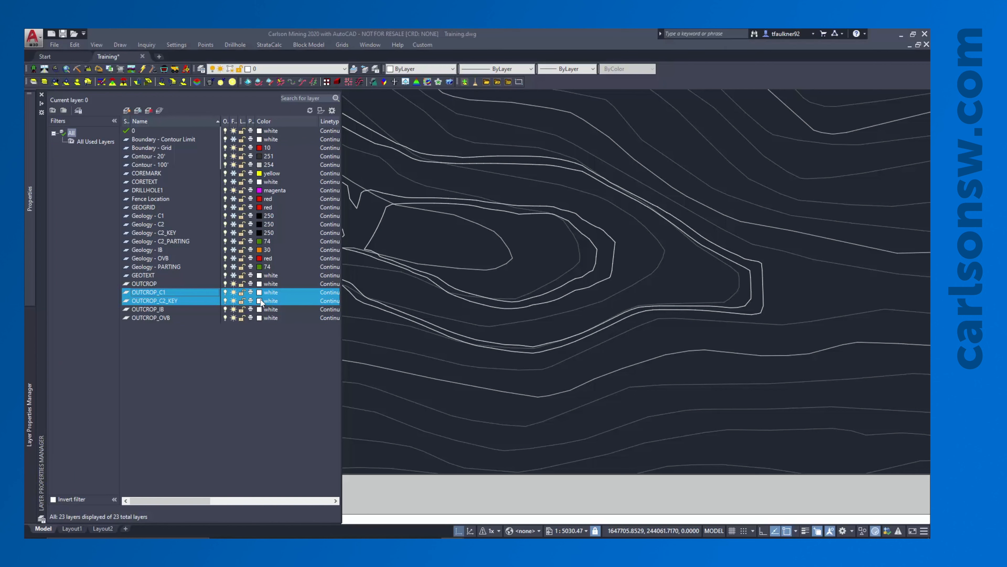
{"action": "left_click", "coordinate": [245, 393]}
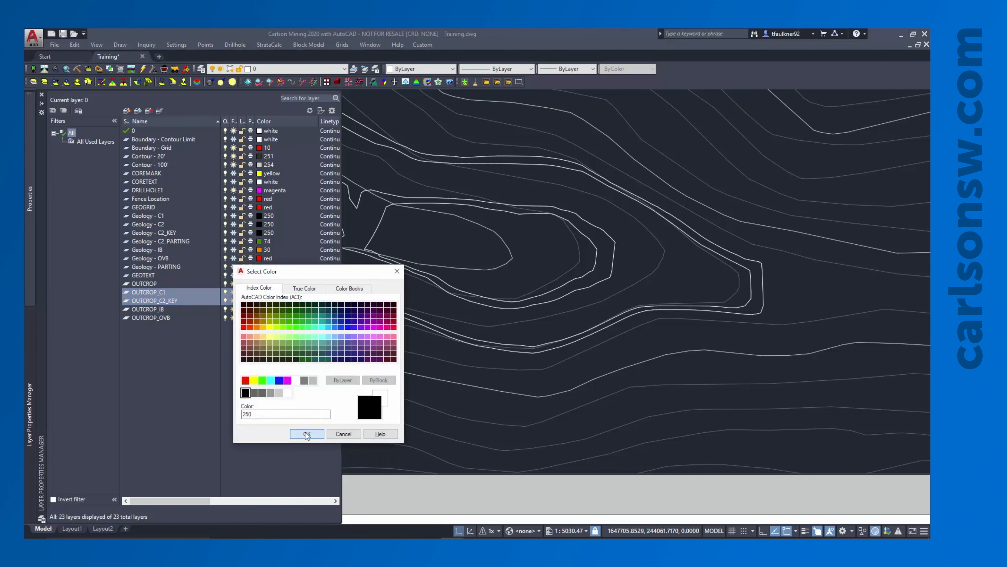
{"action": "left_click", "coordinate": [307, 433]}
Set the layer colour of OUTCROP_IB to 30 and of OUTCROP_OVB to red.
{"action": "left_click", "coordinate": [158, 309]}
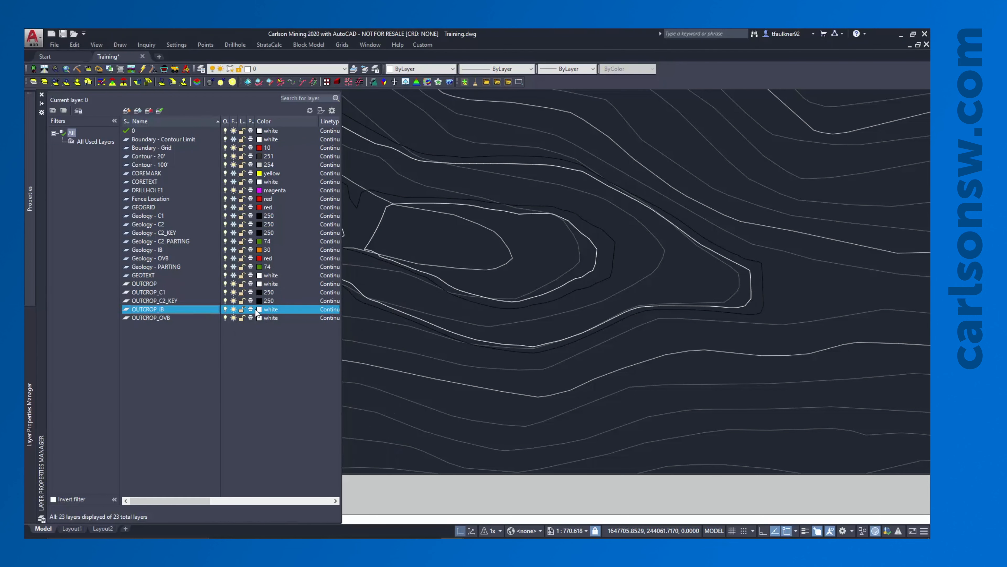
{"action": "left_click", "coordinate": [265, 312]}
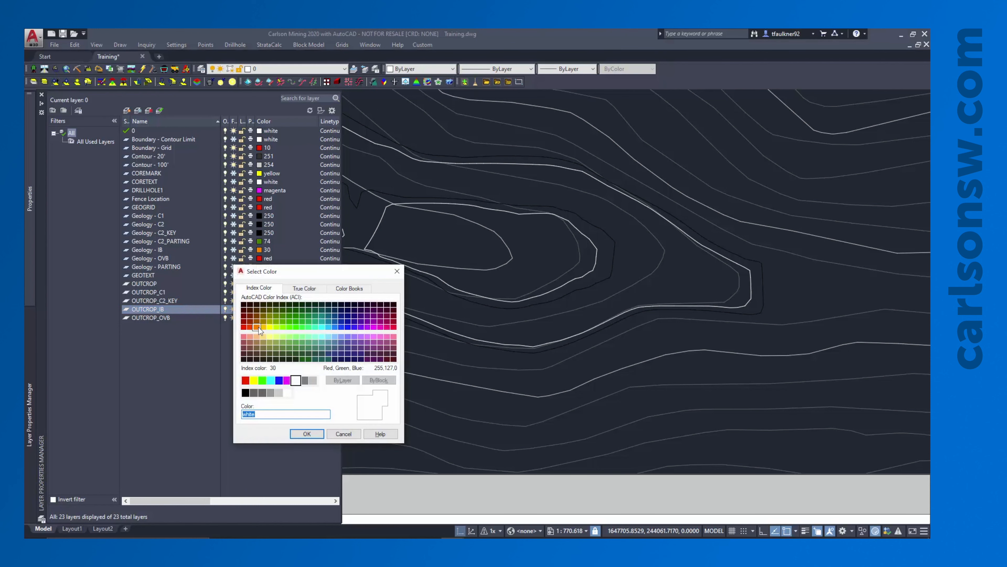
{"action": "left_click", "coordinate": [257, 327]}
{"action": "left_click", "coordinate": [307, 434]}
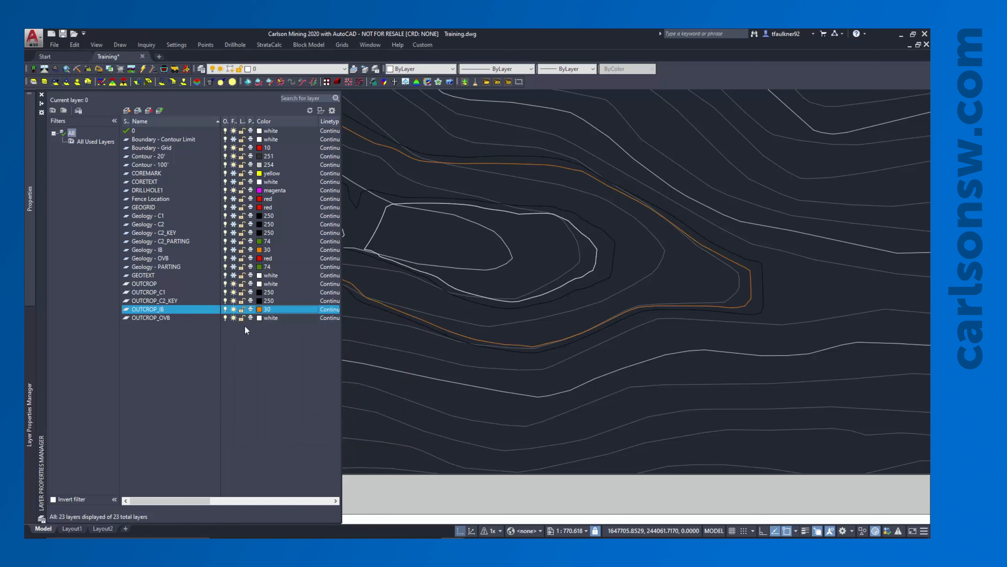
{"action": "left_click", "coordinate": [258, 319]}
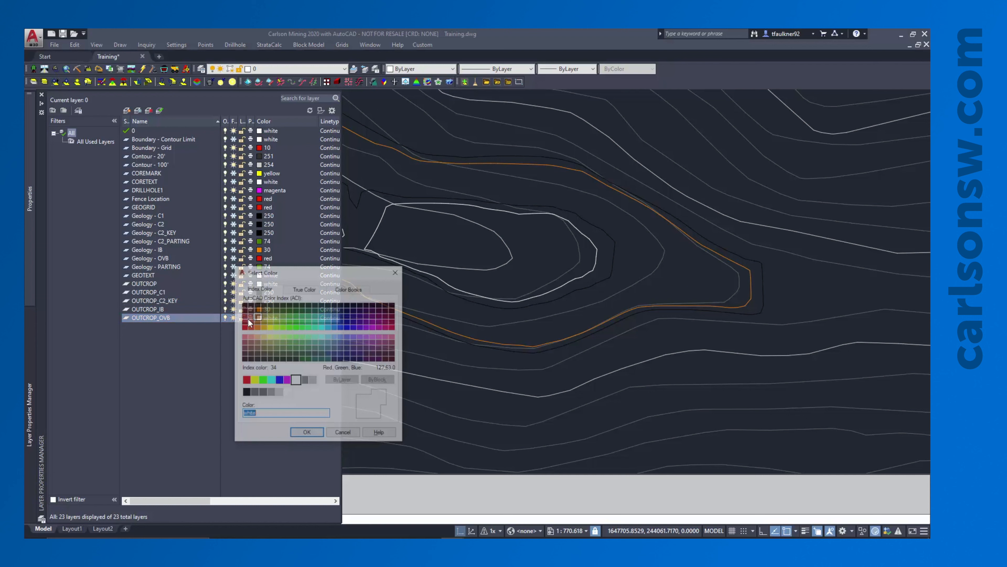
{"action": "left_click", "coordinate": [246, 379]}
{"action": "left_click", "coordinate": [301, 432]}
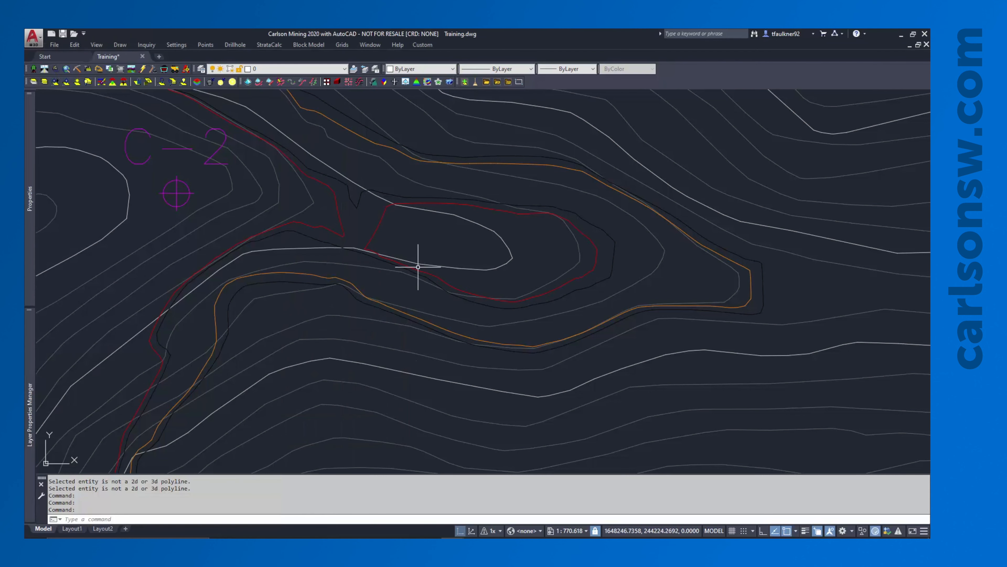
Examine the coloured outcrop lines against the surface contours, including the extent of the outermost C2_KEY outcrop polyline.
{"action": "scroll", "coordinate": [418, 265], "scroll_direction": "down", "scroll_amount": 4}
{"action": "mouse_move", "coordinate": [444, 220]}
{"action": "middle_mouse_down"}
{"action": "mouse_move", "coordinate": [488, 265]}
{"action": "mouse_move", "coordinate": [537, 264]}
{"action": "middle_mouse_up"}
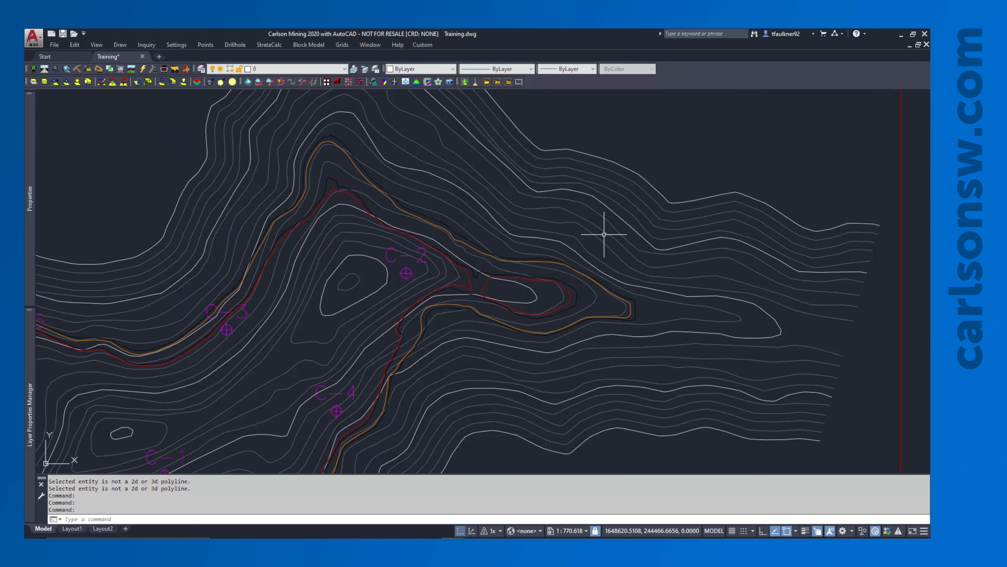
{"action": "left_click", "coordinate": [633, 306]}
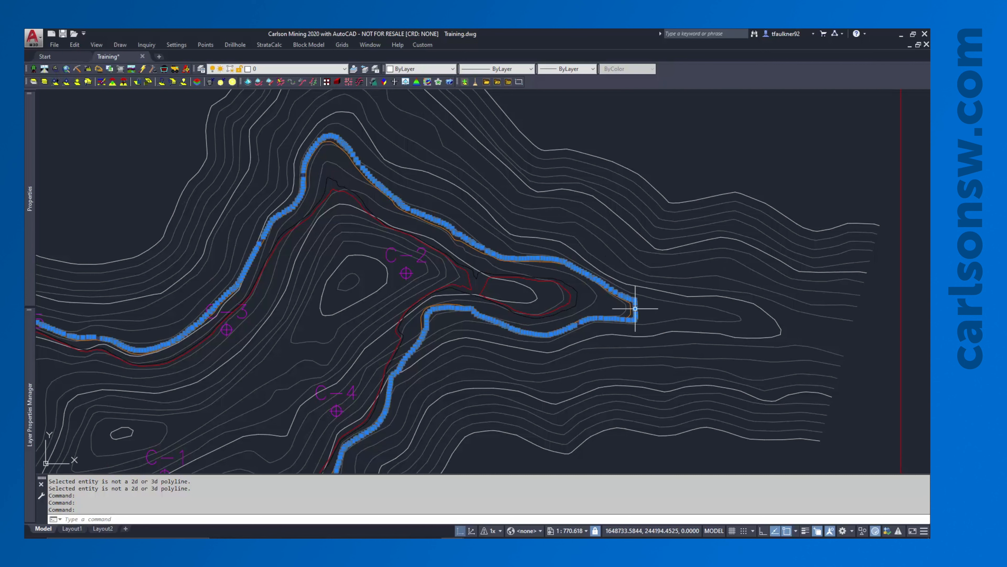
{"action": "scroll", "coordinate": [540, 263], "scroll_direction": "down", "scroll_amount": 4}
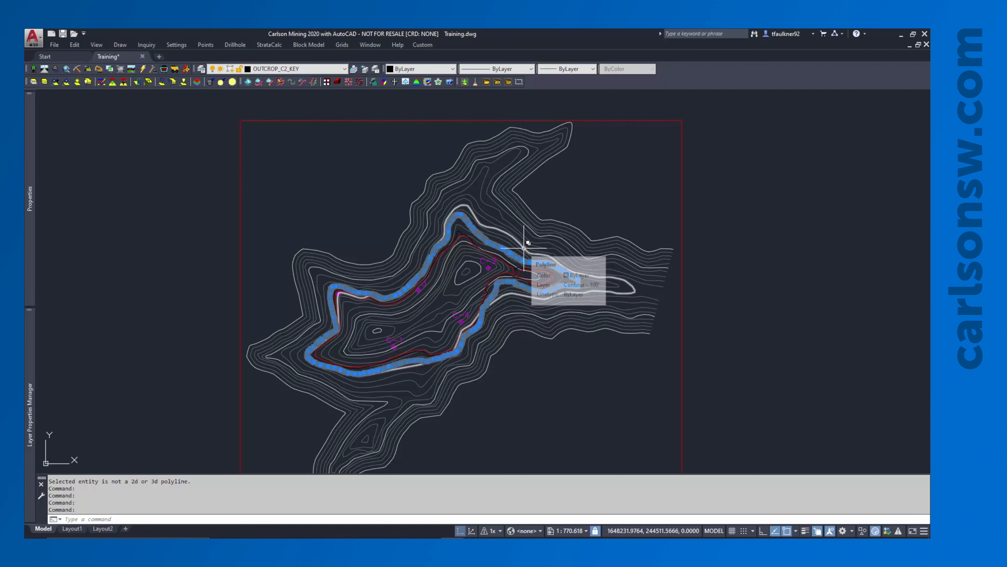
{"action": "key", "text": "Escape"}
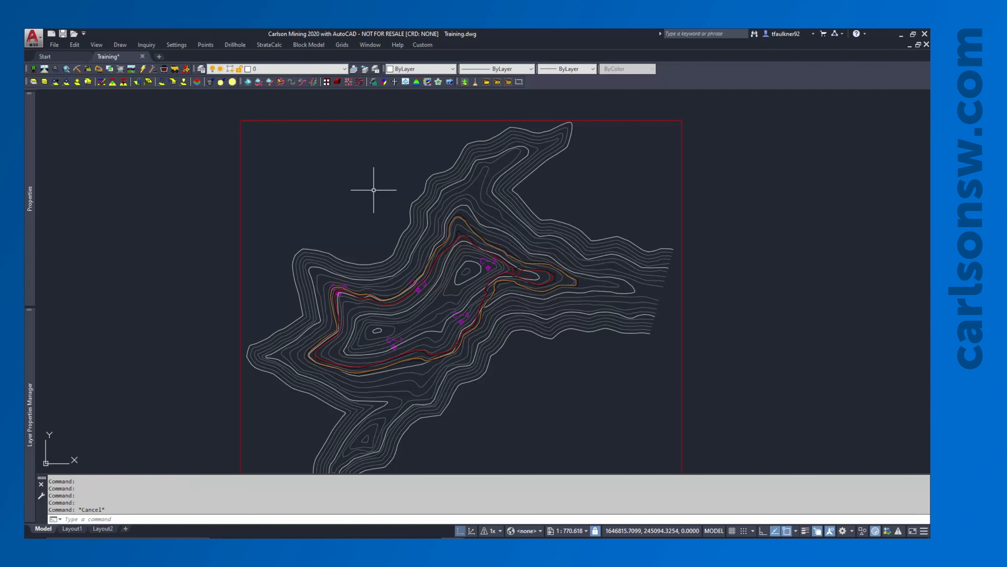
{"action": "scroll", "coordinate": [490, 299], "scroll_direction": "up", "scroll_amount": 3}
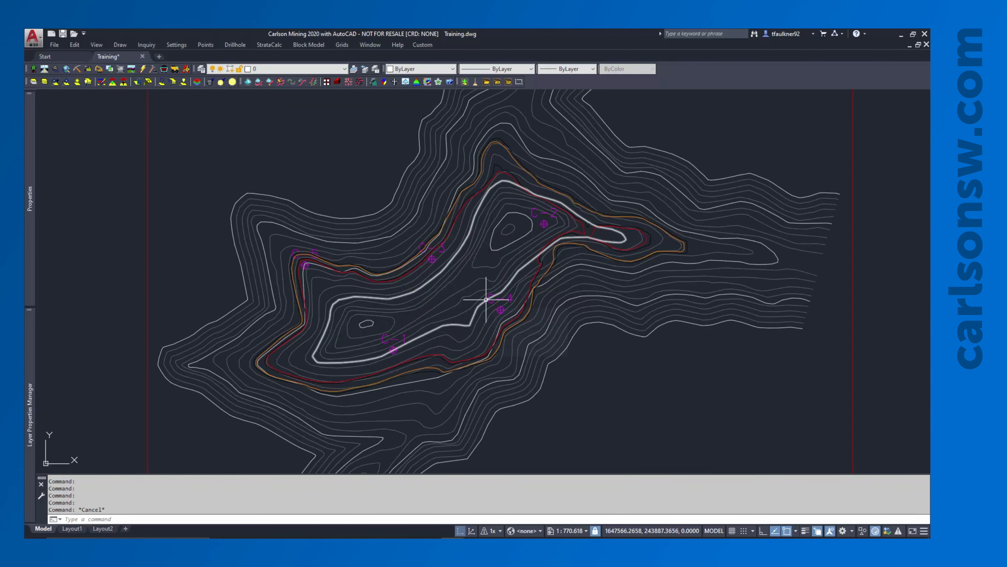
{"action": "middle_click", "coordinate": [488, 300]}
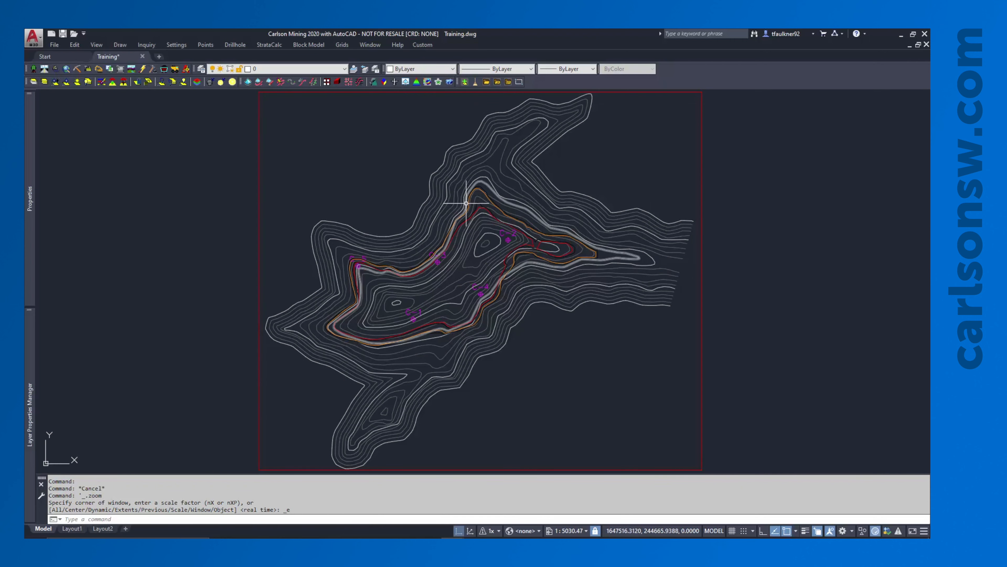
{"action": "mouse_move", "coordinate": [500, 237]}
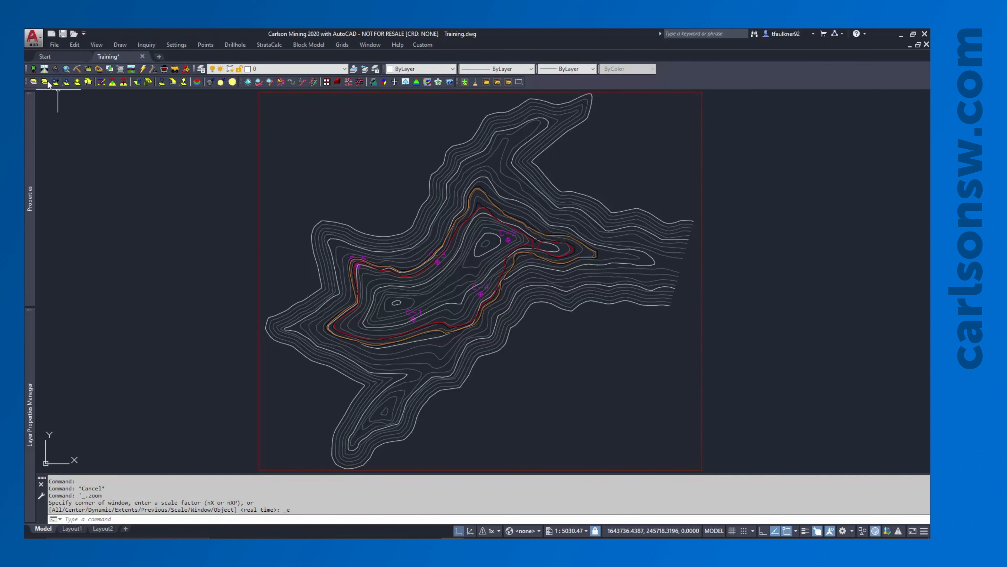
Isolate the OUTCROP_C1 layer by its outcrop polyline and check that polyline's full extent.
{"action": "left_click", "coordinate": [34, 82]}
{"action": "scroll", "coordinate": [594, 242], "scroll_direction": "up", "scroll_amount": 4}
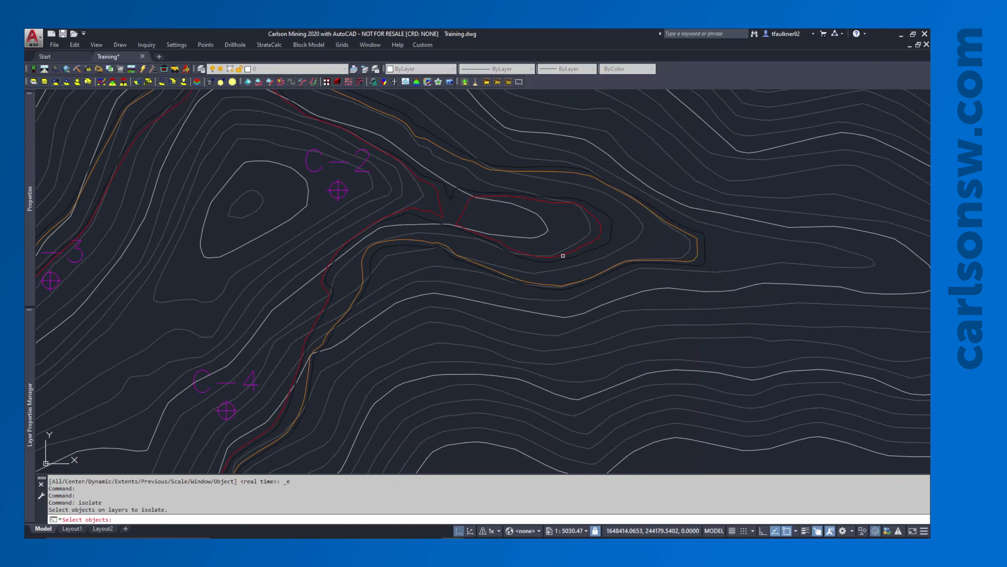
{"action": "scroll", "coordinate": [601, 234], "scroll_direction": "up", "scroll_amount": 2}
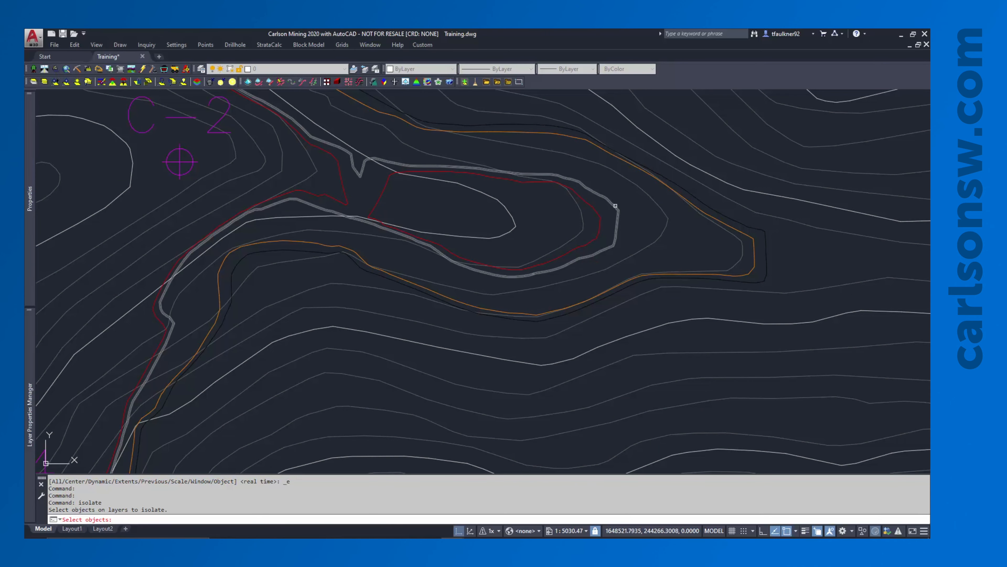
{"action": "left_click", "coordinate": [613, 203]}
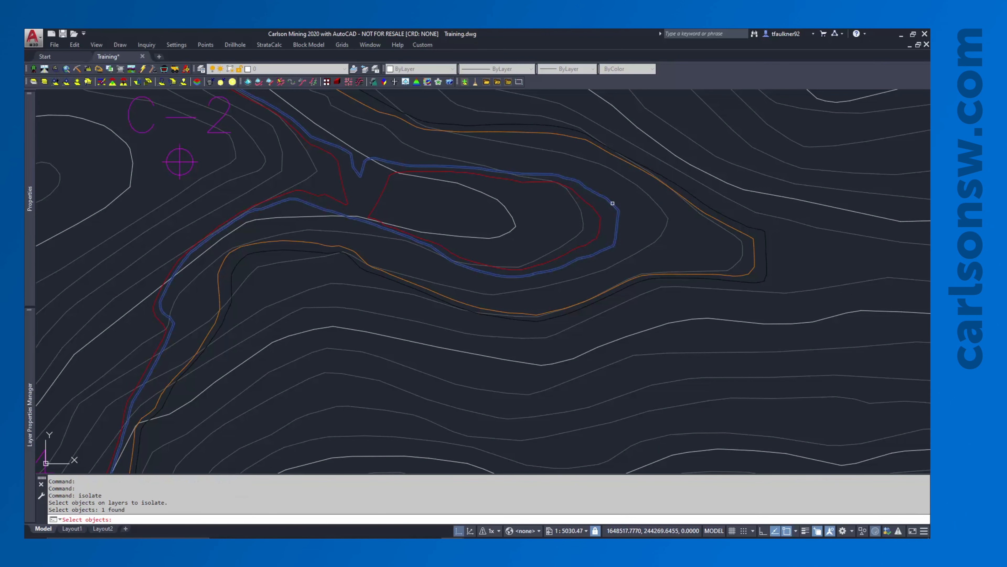
{"action": "key", "text": "Return"}
{"action": "scroll", "coordinate": [613, 203], "scroll_direction": "down", "scroll_amount": 4}
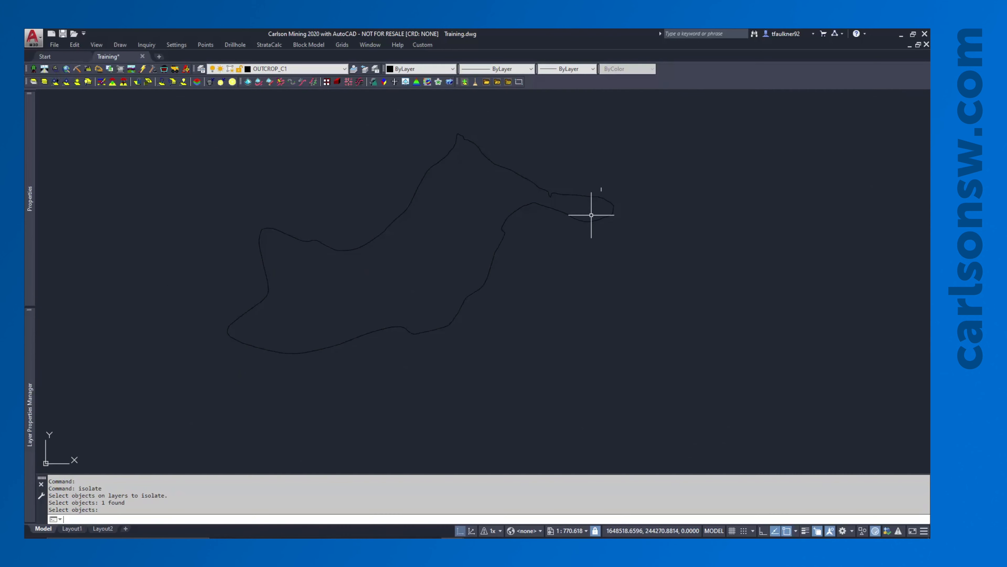
{"action": "left_click", "coordinate": [577, 184]}
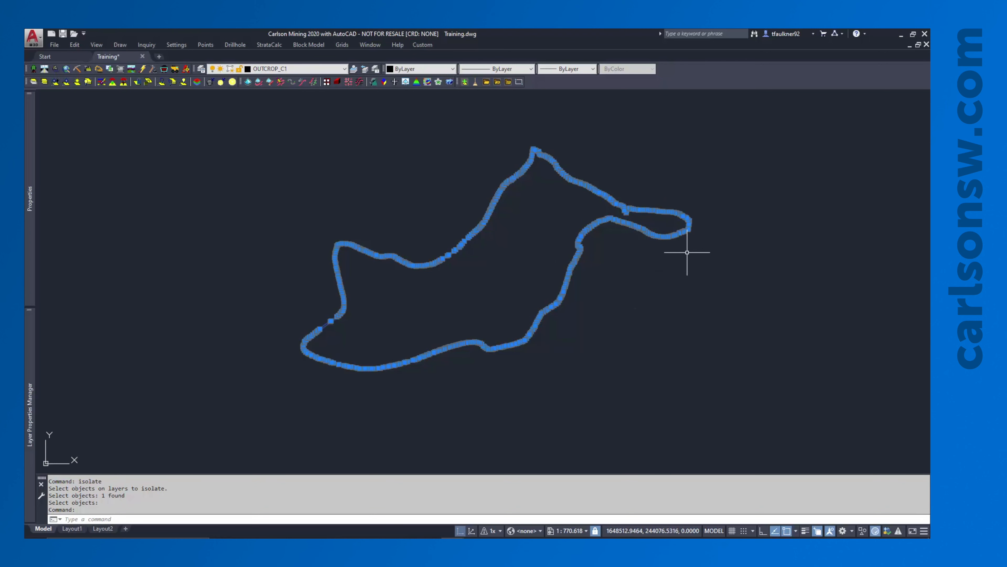
{"action": "key", "text": "Escape"}
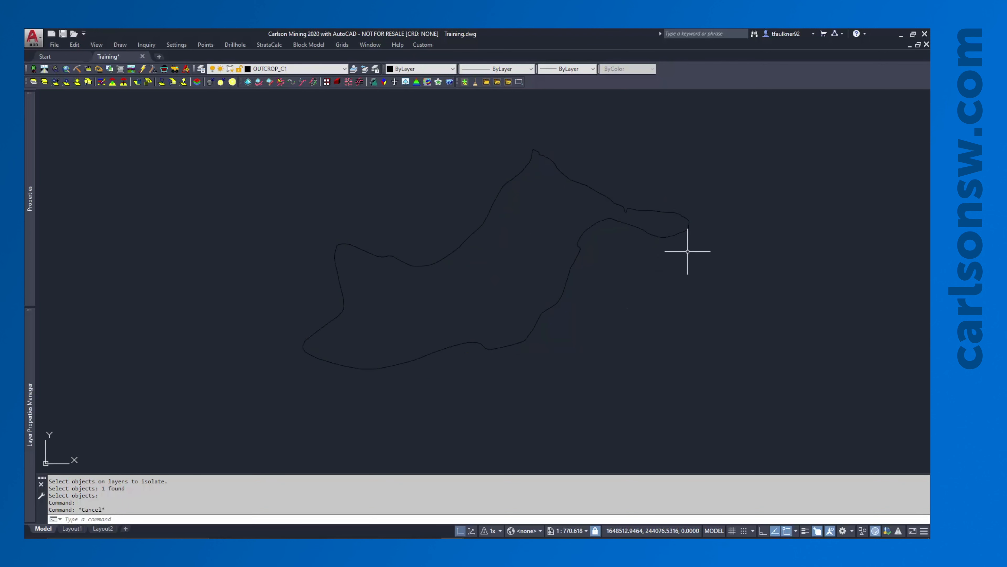
Start Contour from Grid File with the C1 outcrop polyline as inclusion perimeter, no exclusion perimeter, and the grid C1_THK.GRD.
{"action": "left_click", "coordinate": [347, 47]}
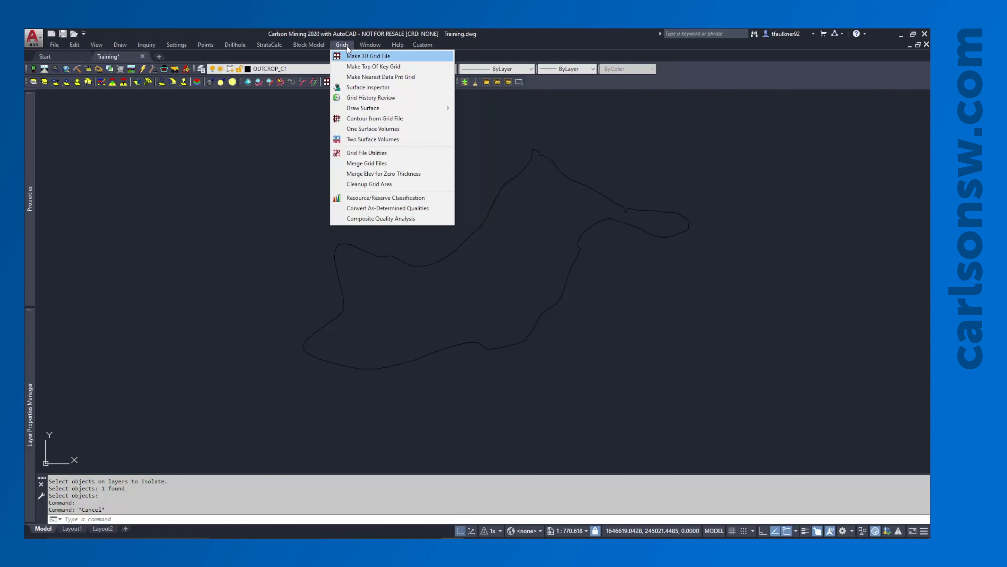
{"action": "left_click", "coordinate": [367, 119]}
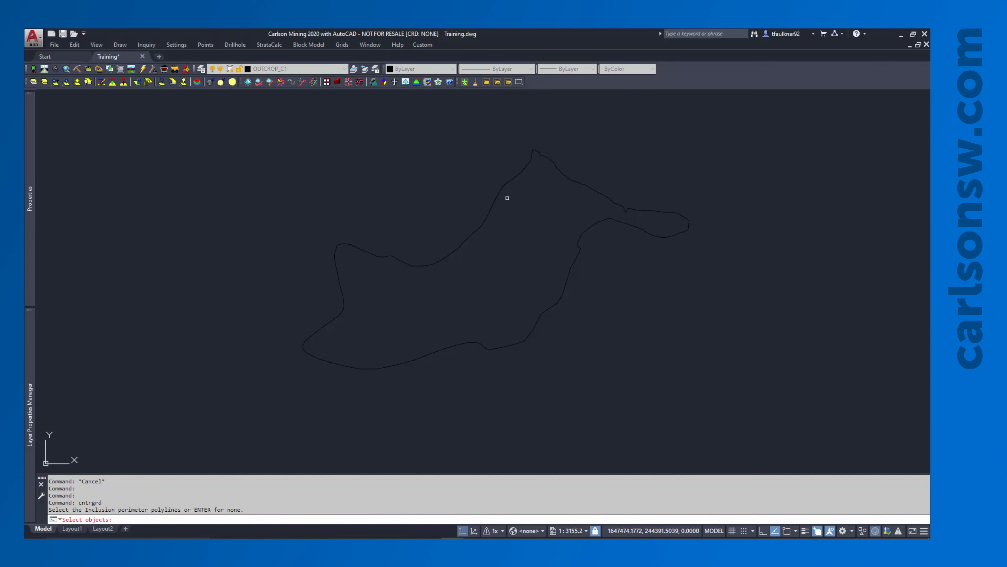
{"action": "left_click", "coordinate": [498, 196]}
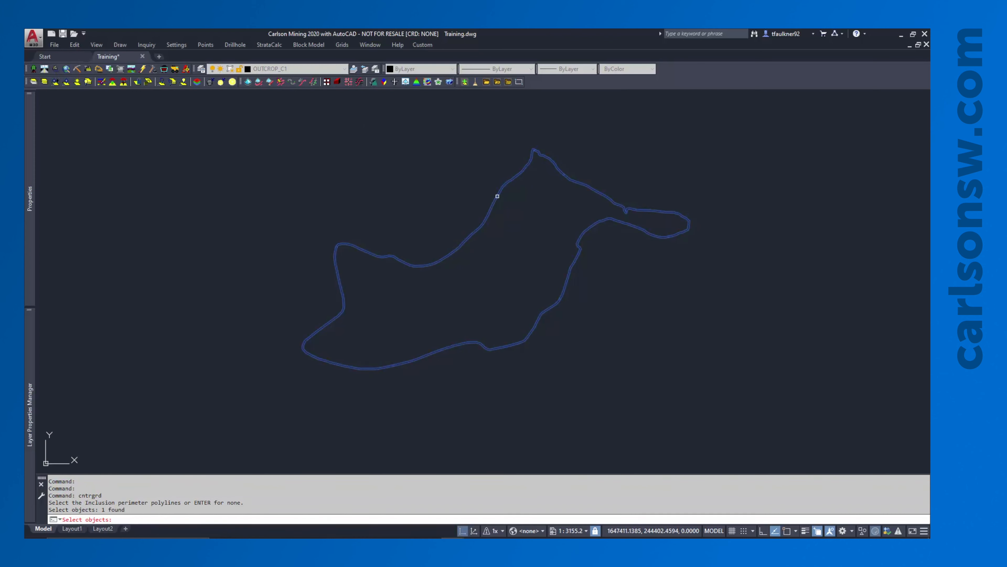
{"action": "key", "text": "Return"}
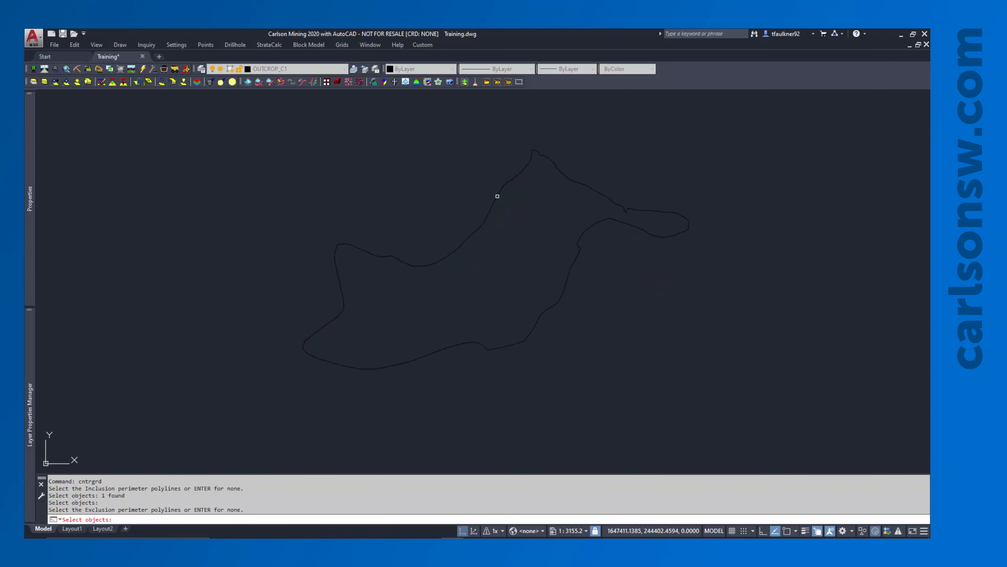
{"action": "key", "text": "Return"}
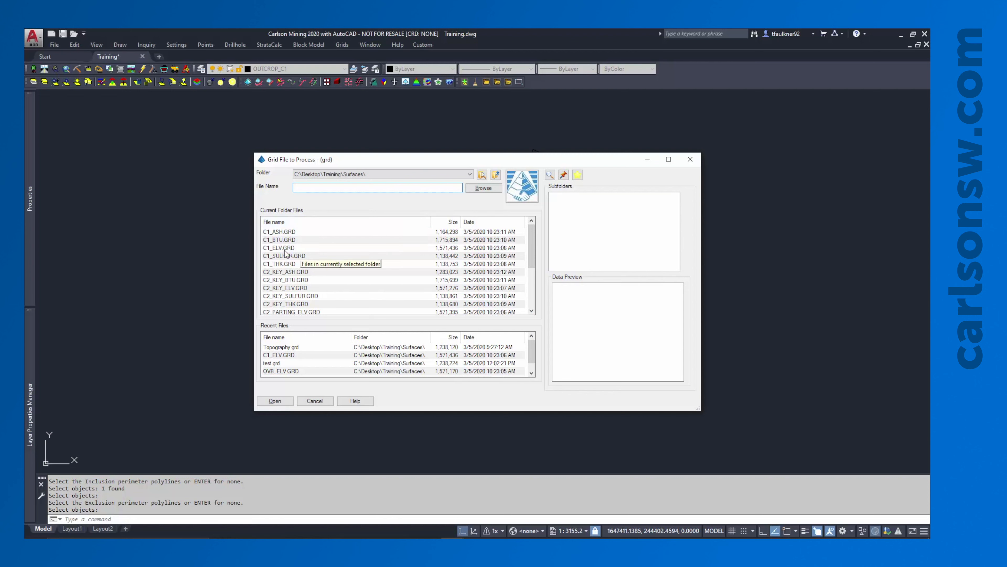
{"action": "left_click", "coordinate": [282, 264]}
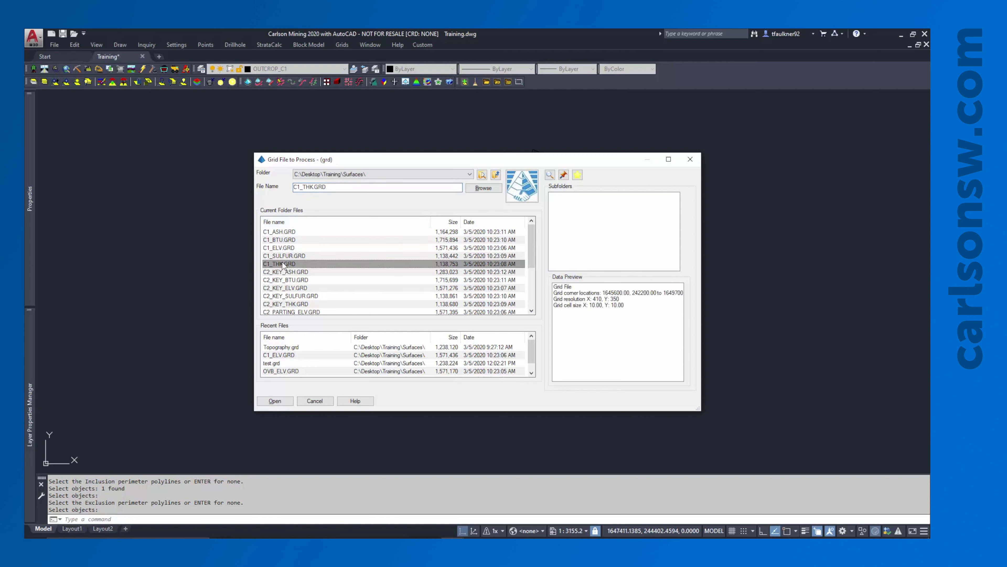
{"action": "left_click", "coordinate": [275, 402]}
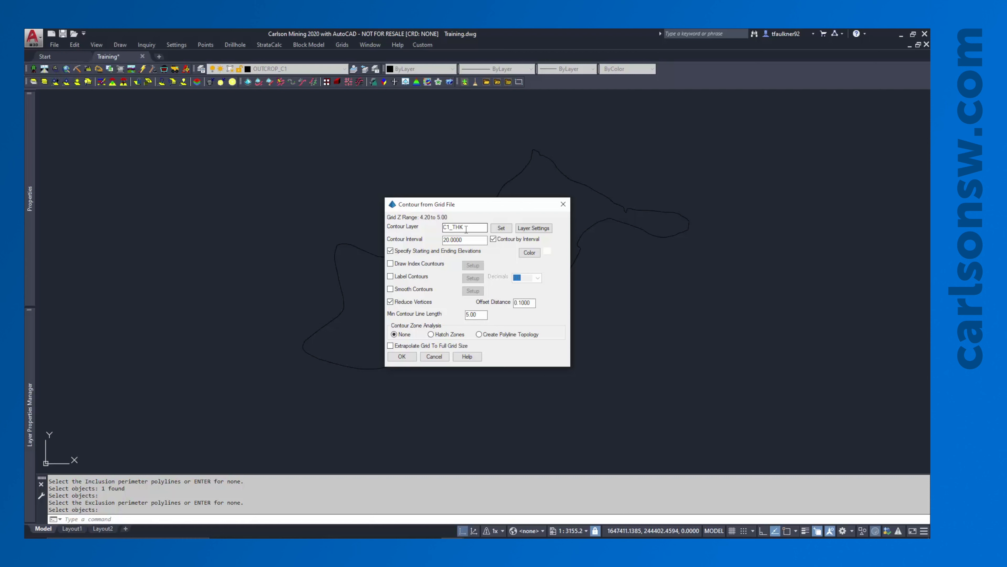
Name the contour layer "Contour - C1 Thick" and review the contour layer settings without changing them.
{"action": "left_click_drag", "start_coordinate": [467, 228], "coordinate": [421, 227]}
{"action": "type", "text": "Contour - C1 Thick"}
{"action": "left_click", "coordinate": [536, 229]}
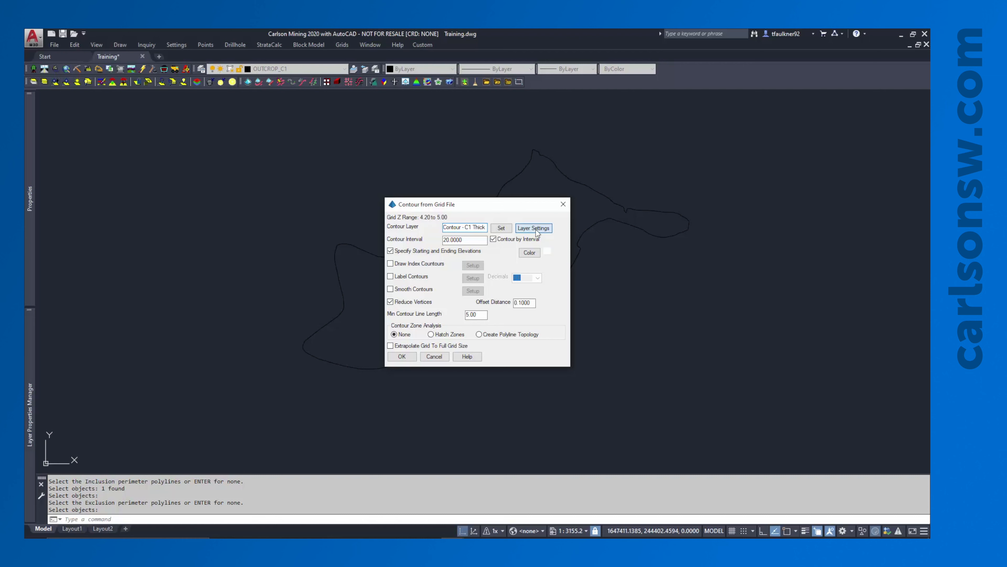
{"action": "left_click_drag", "start_coordinate": [695, 211], "coordinate": [681, 212]}
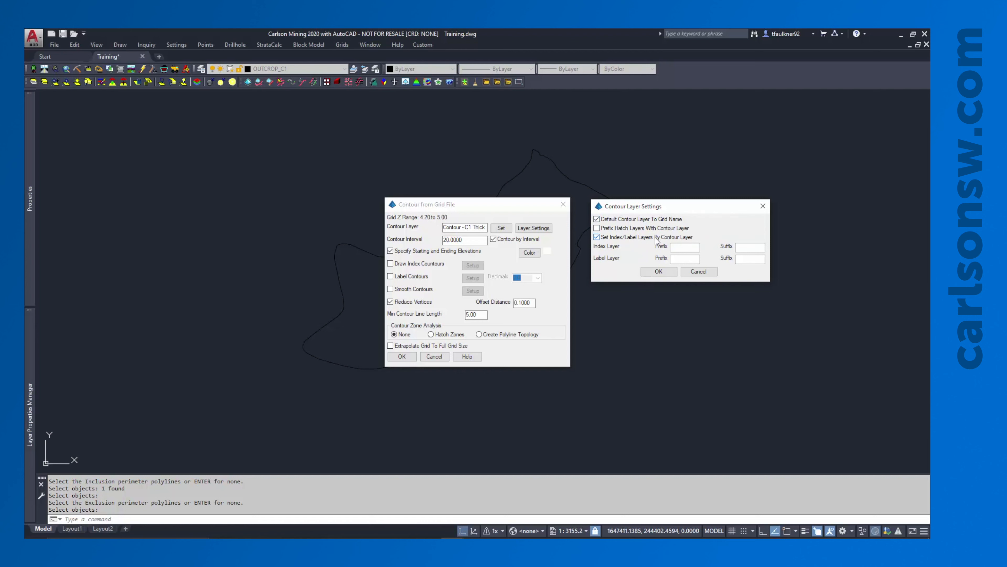
{"action": "left_click", "coordinate": [697, 274]}
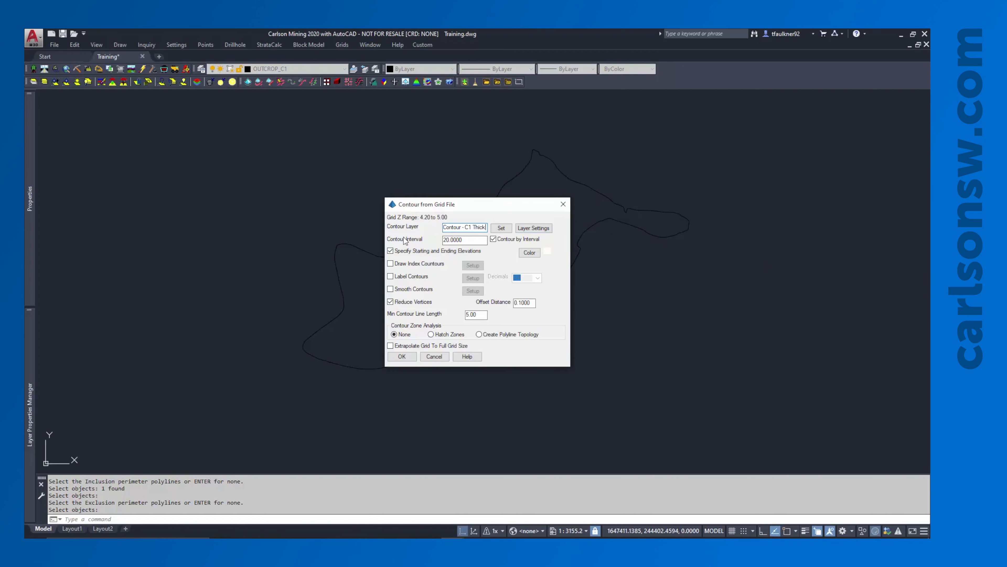
Set contouring by interval with a contour interval of 0.1 and turn off the specified starting and ending elevations.
{"action": "double_click", "coordinate": [469, 238]}
{"action": "type", "text": "0.0"}
{"action": "key", "text": "BackSpace"}
{"action": "left_click", "coordinate": [493, 240]}
{"action": "left_click_drag", "start_coordinate": [455, 241], "coordinate": [446, 243]}
{"action": "type", "text": "4.5"}
{"action": "left_click_drag", "start_coordinate": [465, 240], "coordinate": [430, 244]}
{"action": "left_click", "coordinate": [493, 239]}
{"action": "type", "text": "0.1"}
{"action": "left_click", "coordinate": [457, 255]}
Set the contour colour to ByLayer.
{"action": "left_click", "coordinate": [530, 253]}
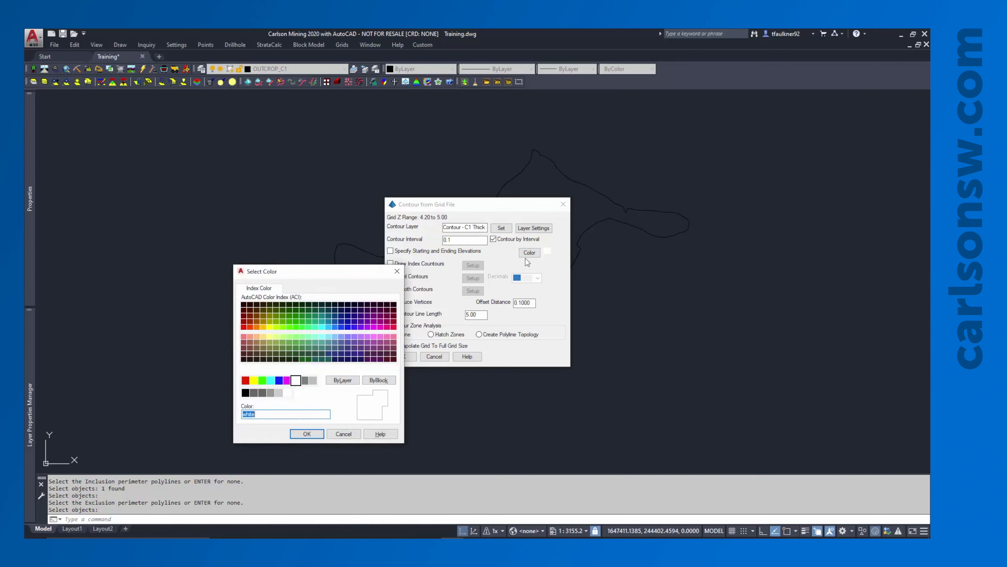
{"action": "left_click", "coordinate": [351, 381]}
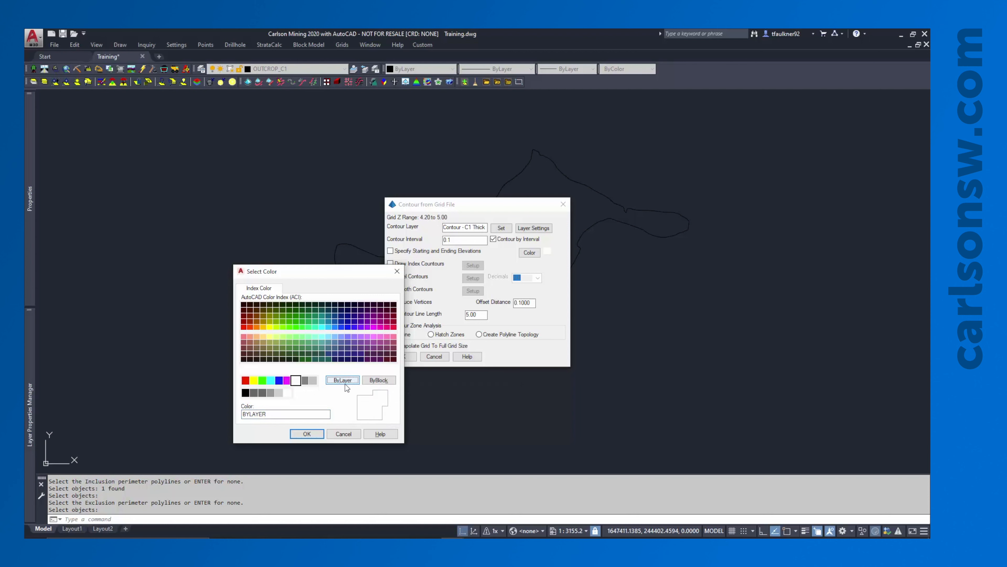
{"action": "left_click", "coordinate": [307, 433]}
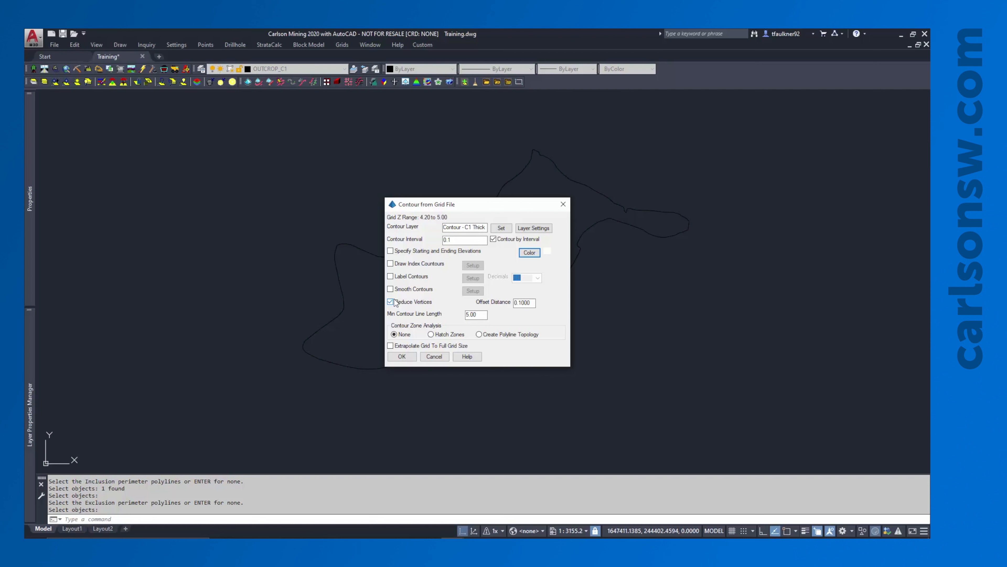
Set the minimum contour line length to 100 and generate the C1 thickness contours.
{"action": "left_click_drag", "start_coordinate": [530, 304], "coordinate": [512, 309]}
{"action": "left_click_drag", "start_coordinate": [532, 304], "coordinate": [521, 306]}
{"action": "left_click_drag", "start_coordinate": [481, 313], "coordinate": [467, 313]}
{"action": "type", "text": "100"}
{"action": "left_click", "coordinate": [402, 356]}
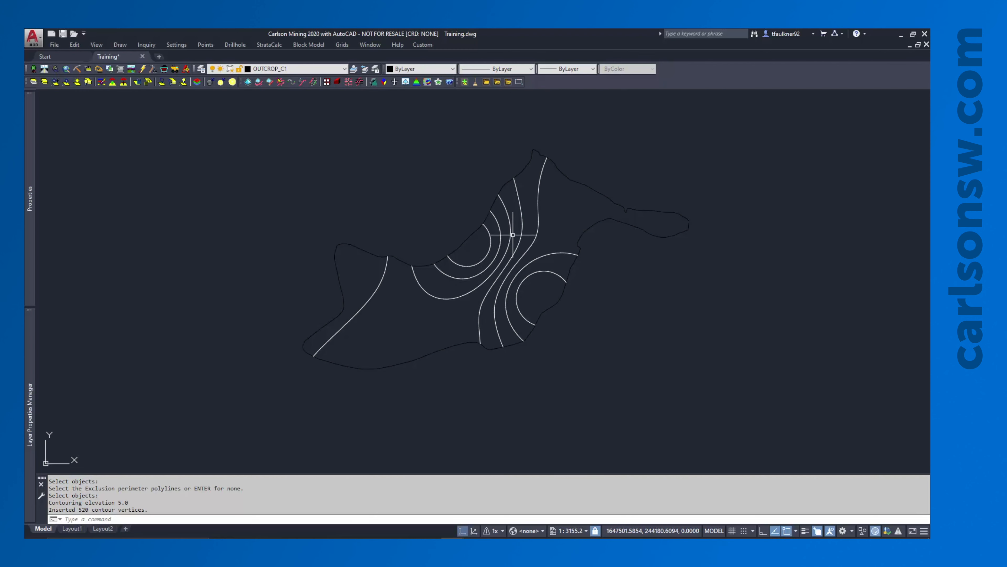
Check the elevation property of two neighbouring thickness contours in the middle of the outcrop.
{"action": "scroll", "coordinate": [520, 244], "scroll_direction": "up", "scroll_amount": 2}
{"action": "left_click", "coordinate": [519, 243]}
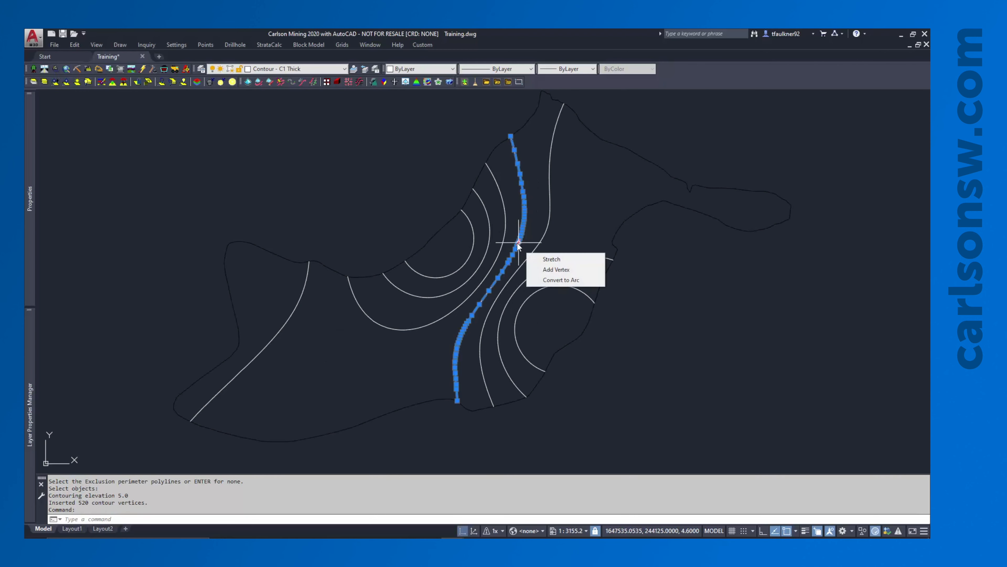
{"action": "mouse_move", "coordinate": [25, 229]}
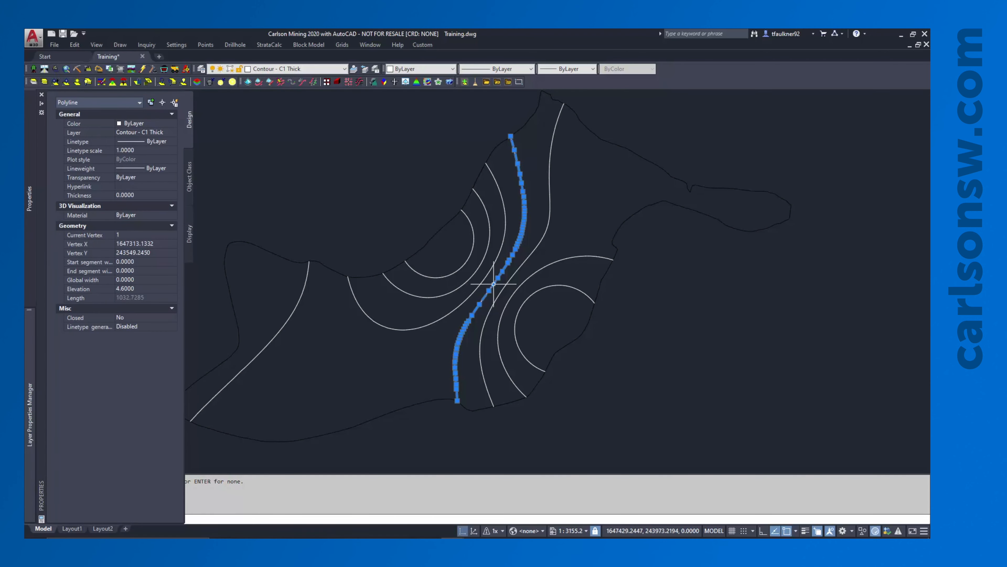
{"action": "key", "text": "Escape"}
{"action": "left_click", "coordinate": [535, 250]}
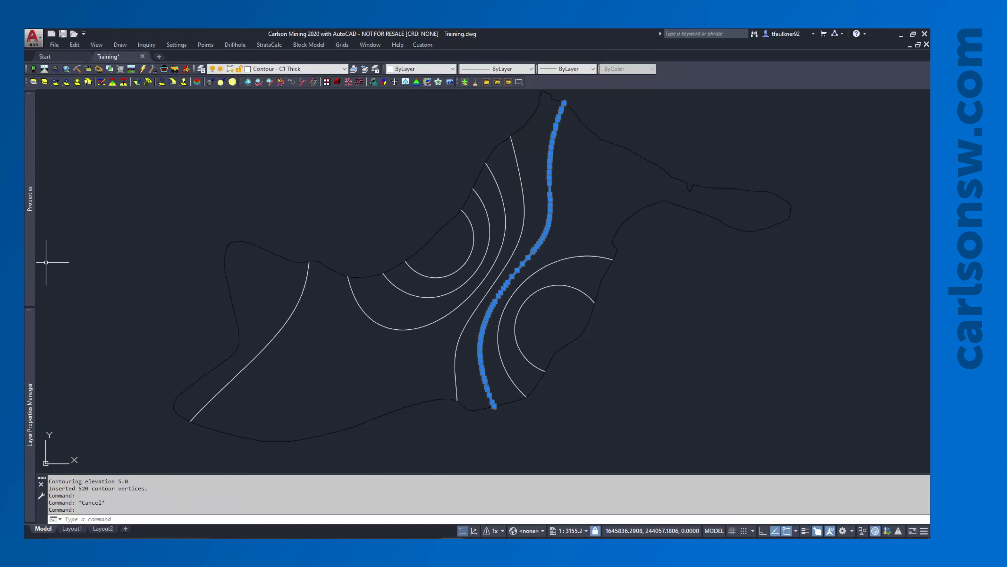
{"action": "mouse_move", "coordinate": [36, 267]}
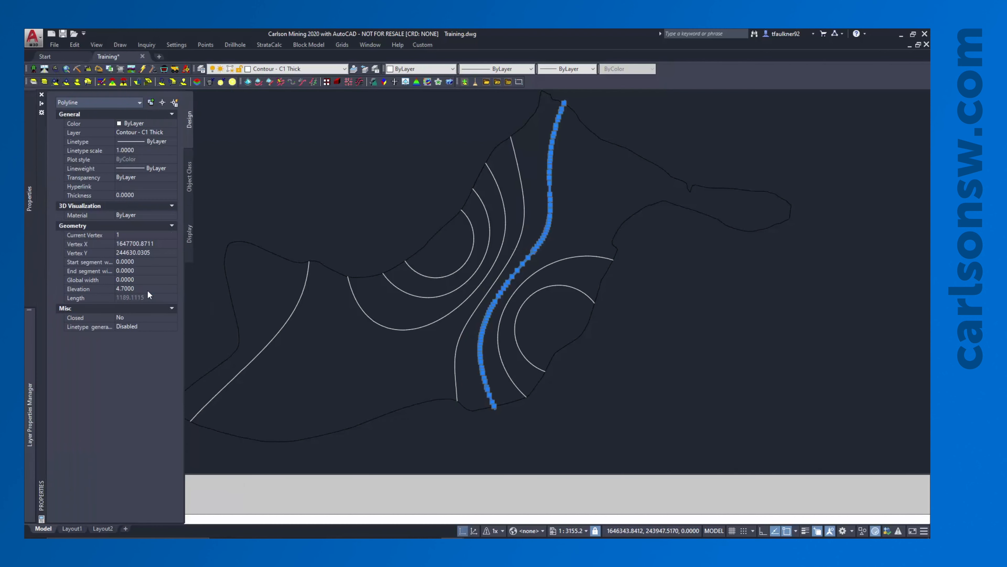
{"action": "key", "text": "Escape"}
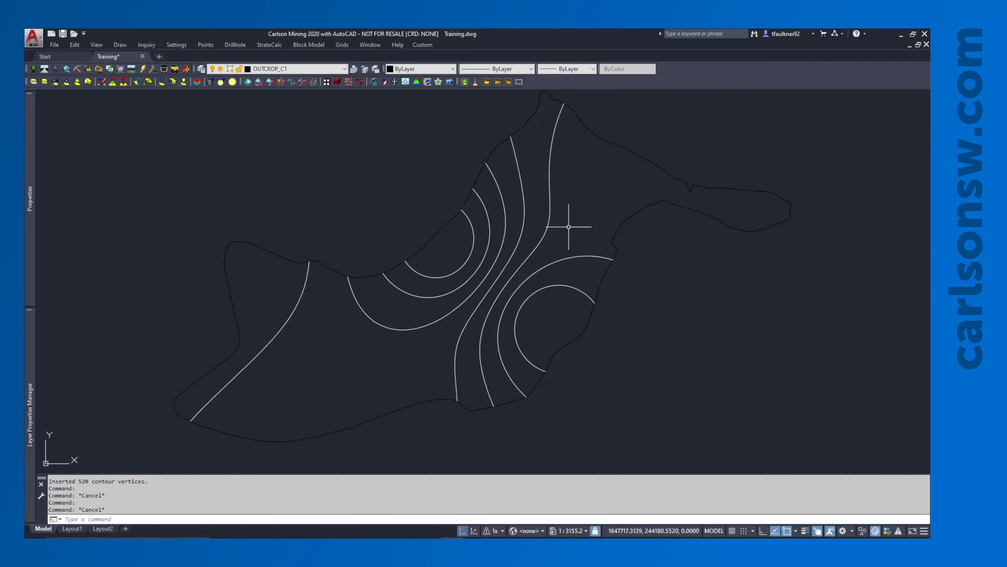
Freeze the Contour - C1 Thick layer by picking one of its contours.
{"action": "left_click", "coordinate": [63, 84]}
{"action": "left_click", "coordinate": [544, 235]}
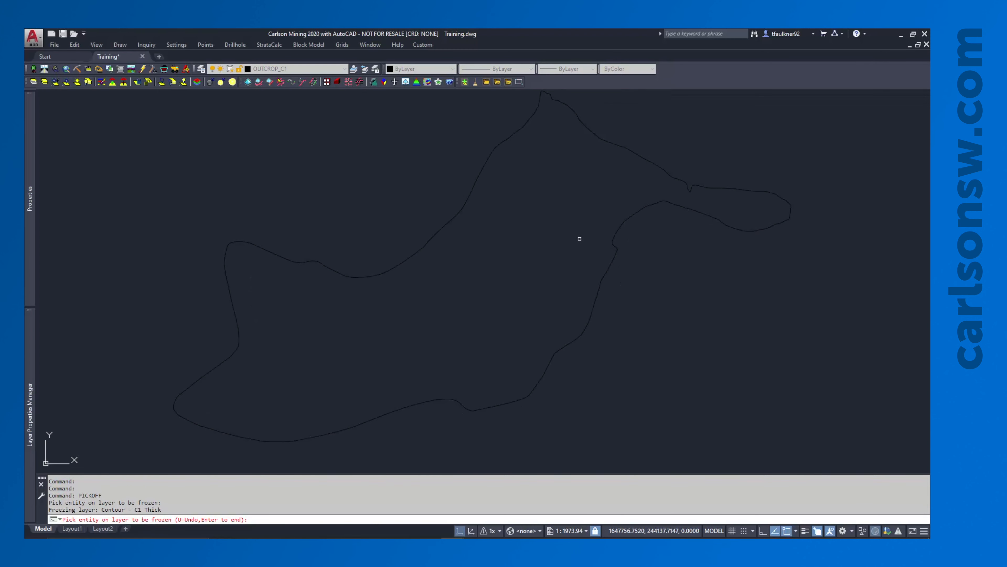
{"action": "key", "text": "Escape"}
{"action": "scroll", "coordinate": [578, 236], "scroll_direction": "down", "scroll_amount": 2}
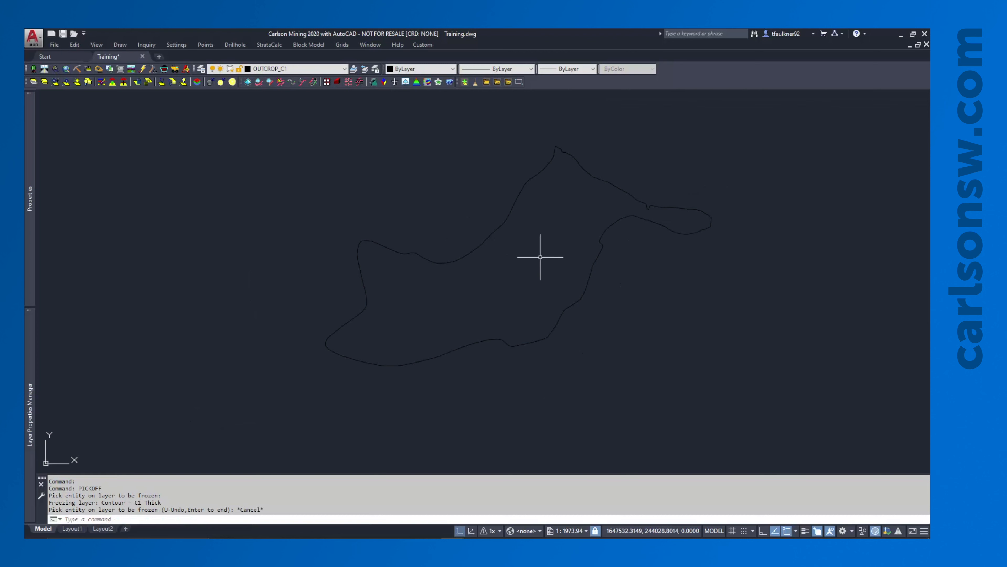
Start Contour from Grid File again with the C1 outcrop polyline as inclusion perimeter, no exclusion perimeter, and the grid C1_BTU.GRD.
{"action": "left_click", "coordinate": [338, 46]}
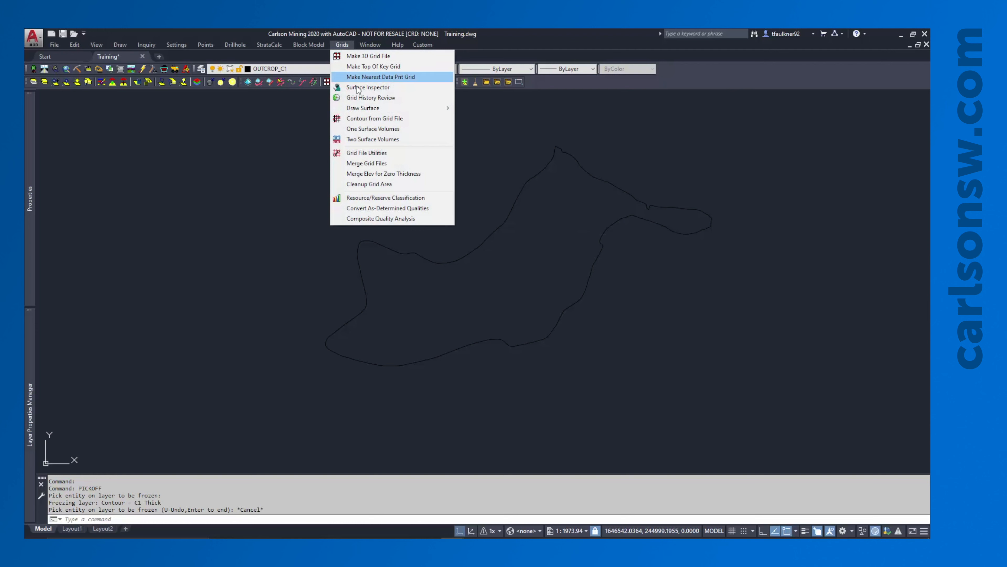
{"action": "left_click", "coordinate": [367, 119]}
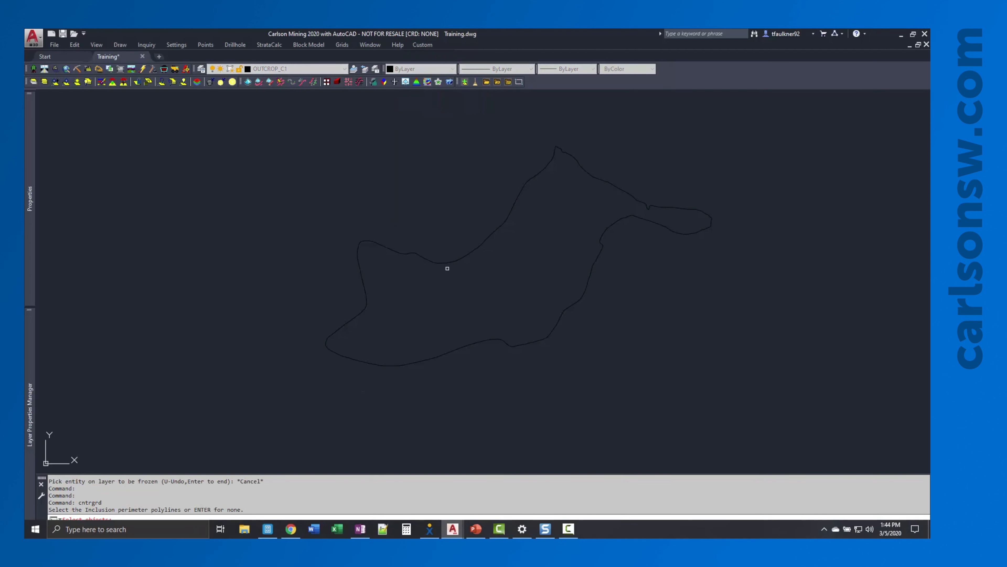
{"action": "left_click", "coordinate": [450, 261]}
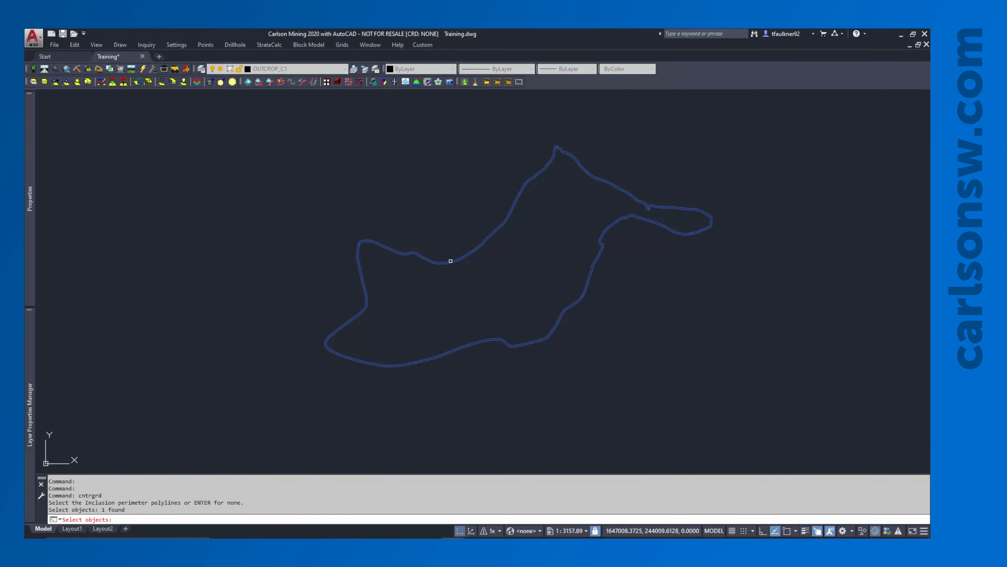
{"action": "key", "text": "Return"}
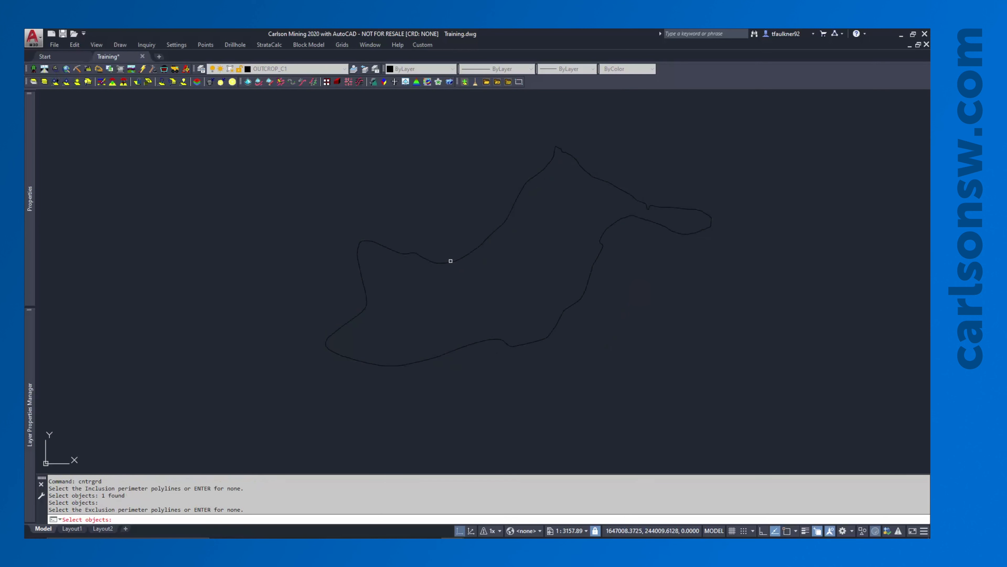
{"action": "key", "text": "Return"}
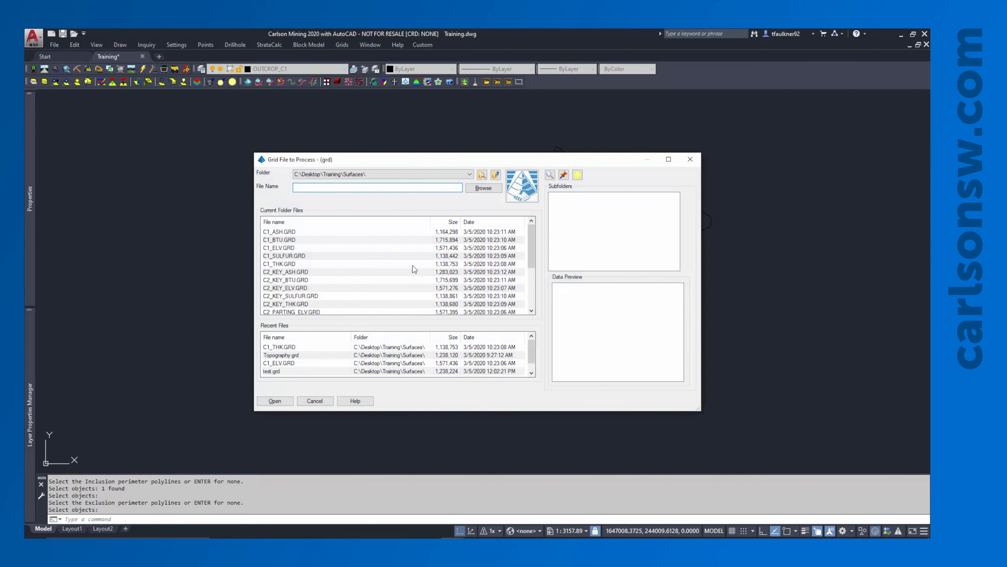
{"action": "left_click", "coordinate": [289, 240]}
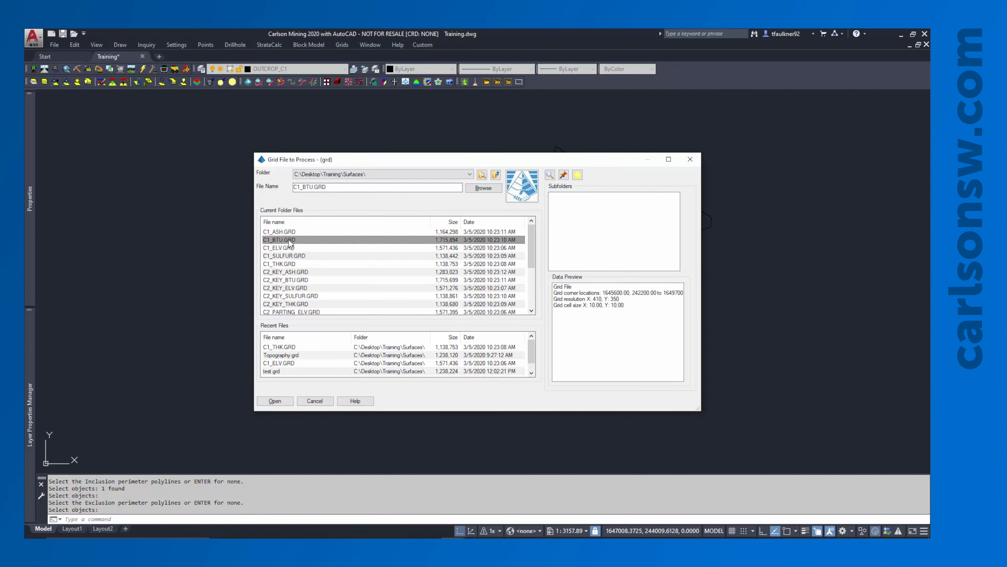
{"action": "left_click", "coordinate": [273, 401]}
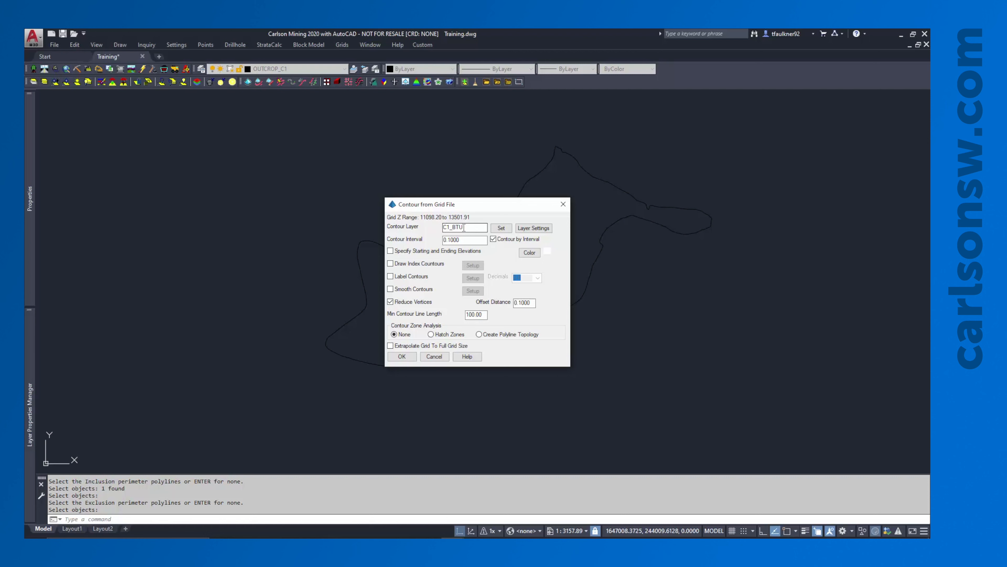
Name the contour layer "Contour - C1 BTU" and set the contour interval to 100.
{"action": "left_click_drag", "start_coordinate": [463, 228], "coordinate": [432, 232]}
{"action": "type", "text": "Contour - C1 BTU"}
{"action": "double_click", "coordinate": [460, 239]}
{"action": "type", "text": "200"}
{"action": "key", "text": "BackSpace"}
{"action": "key", "text": "BackSpace"}
{"action": "type", "text": "100"}
Enable index contours and contour labels, and name the index layer "Contour - C1 BTU Index".
{"action": "left_click", "coordinate": [421, 267]}
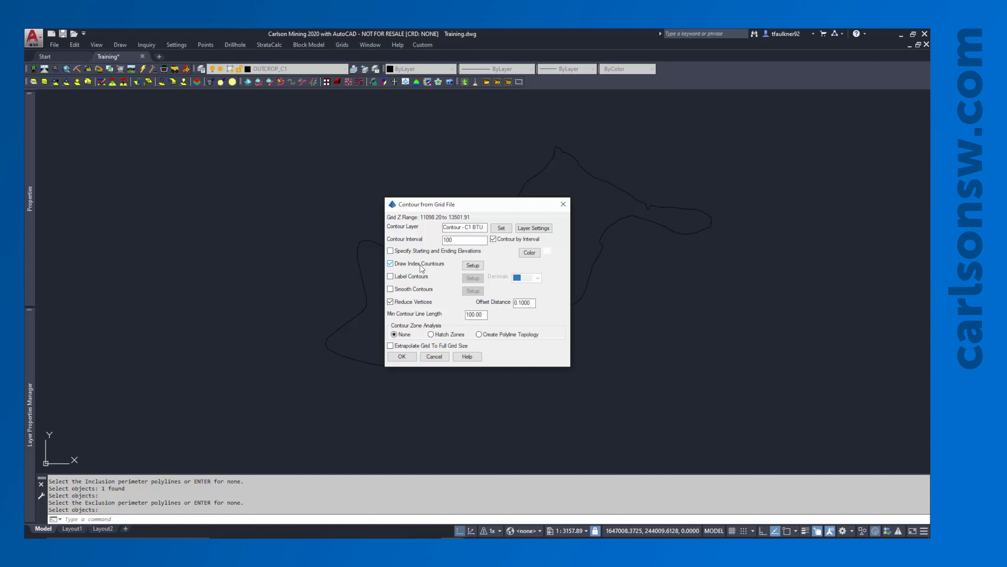
{"action": "left_click", "coordinate": [403, 278]}
{"action": "left_click", "coordinate": [474, 265]}
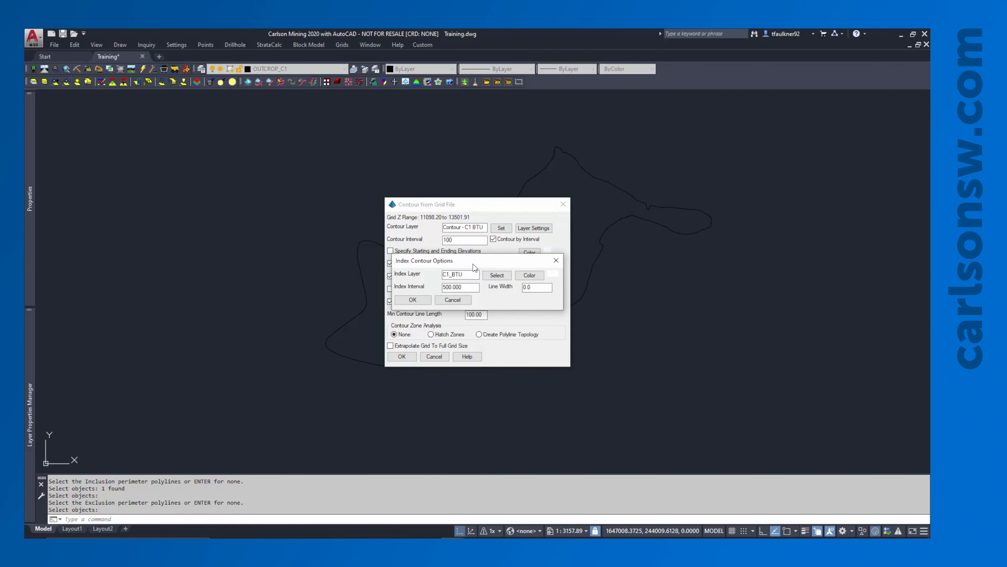
{"action": "left_click_drag", "start_coordinate": [474, 266], "coordinate": [637, 236]}
{"action": "double_click", "coordinate": [637, 236]}
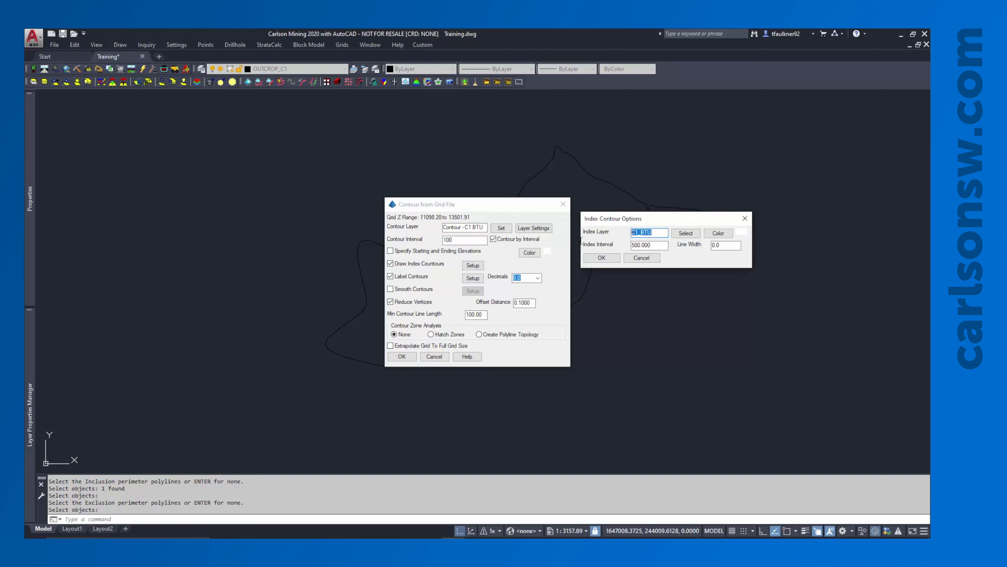
{"action": "type", "text": "Contour - C1 BTU Index"}
Set the index contour color to BYLAYER and accept the index contour options.
{"action": "left_click", "coordinate": [721, 234]}
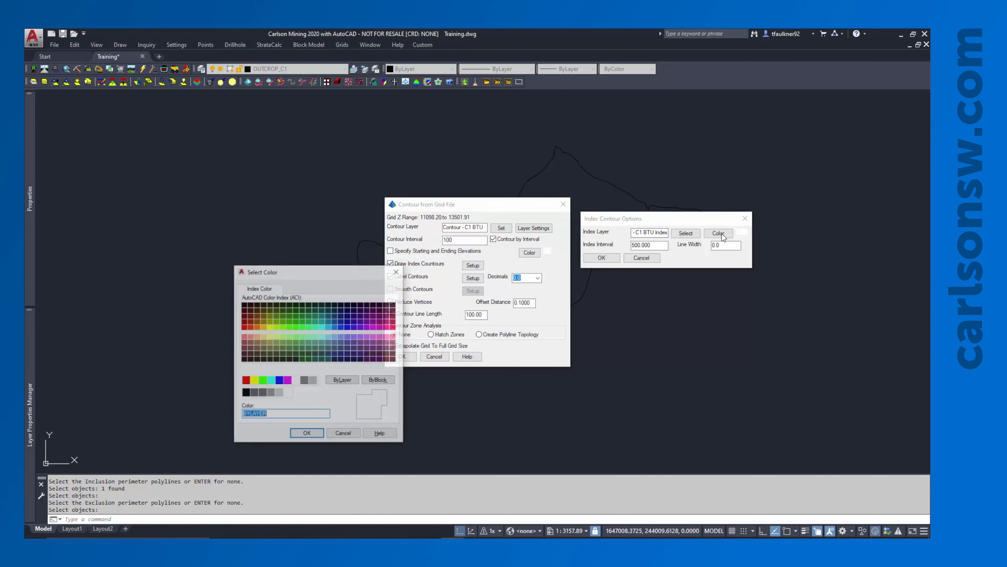
{"action": "left_click", "coordinate": [340, 380]}
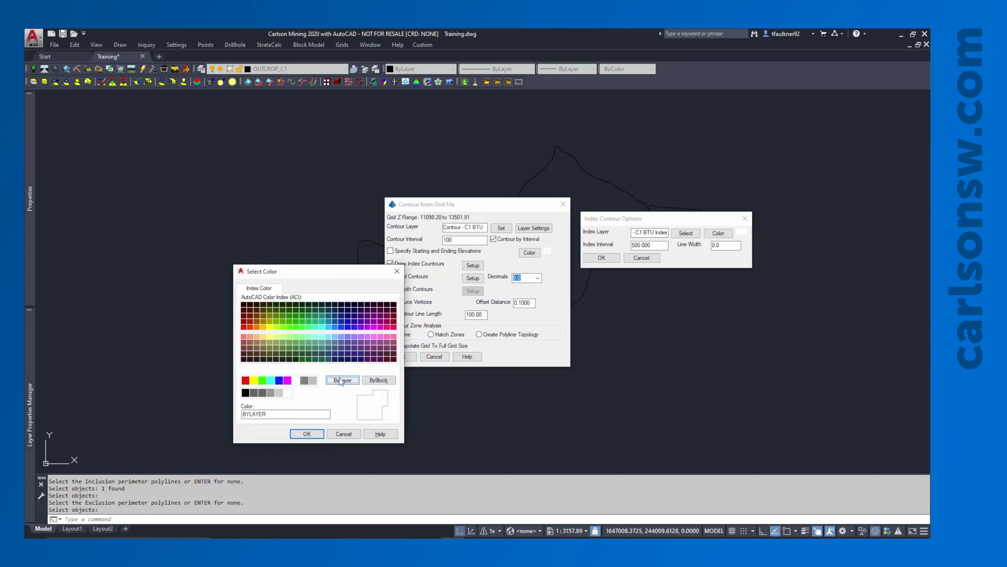
{"action": "left_click", "coordinate": [298, 433]}
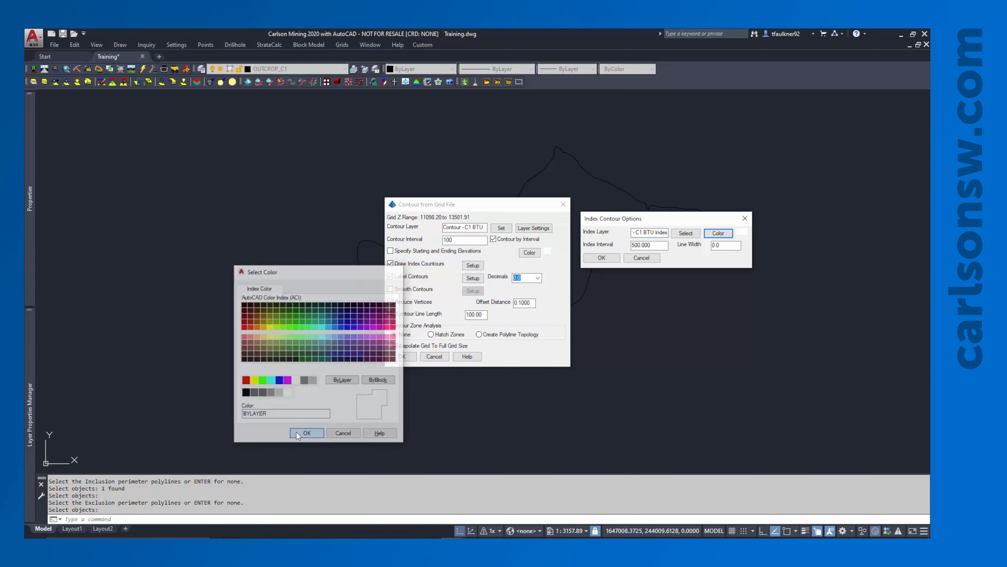
{"action": "double_click", "coordinate": [647, 245]}
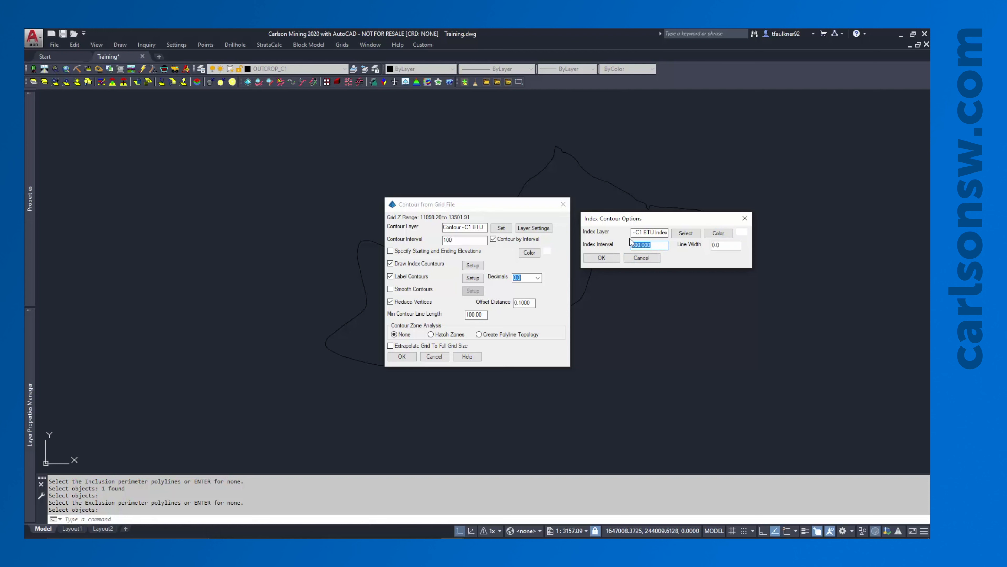
{"action": "left_click", "coordinate": [719, 245]}
{"action": "left_click", "coordinate": [609, 258]}
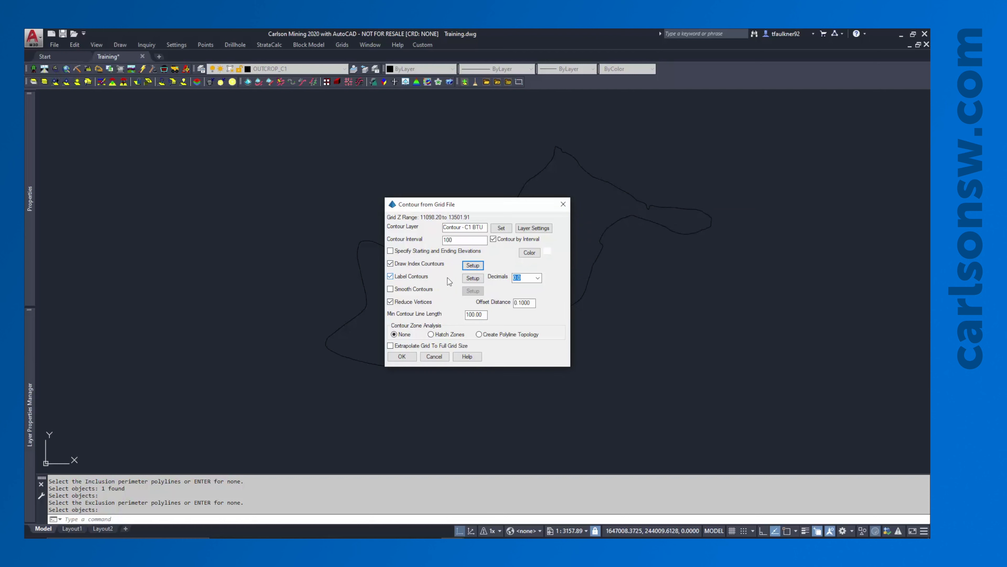
Set the contour label layer to "Contour - C1 BTU" with a label text size of 10.
{"action": "left_click", "coordinate": [472, 278]}
{"action": "left_click_drag", "start_coordinate": [456, 176], "coordinate": [618, 194]}
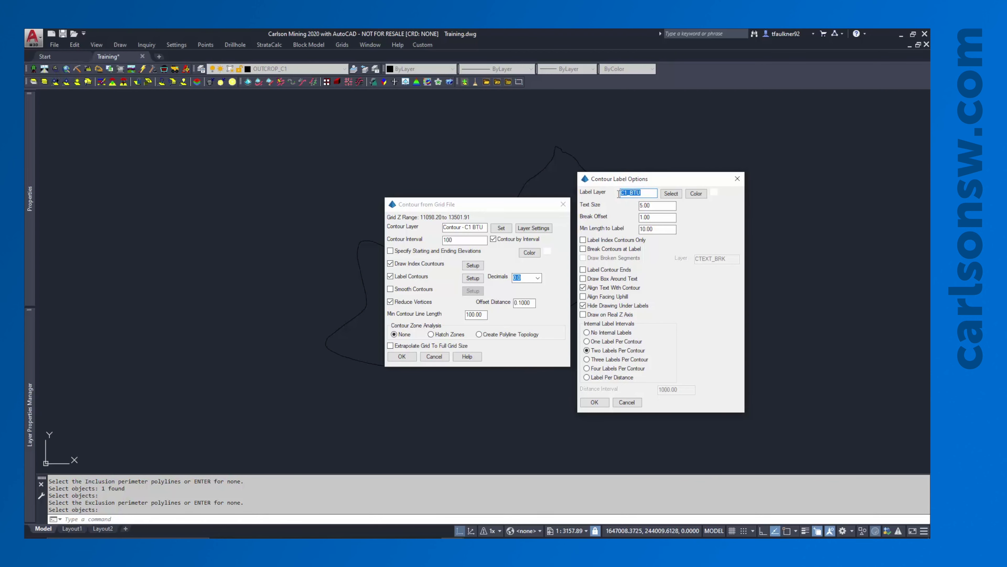
{"action": "type", "text": "Contour - C1 BTU"}
{"action": "key", "text": "Tab"}
{"action": "type", "text": "10"}
{"action": "left_click", "coordinate": [600, 402]}
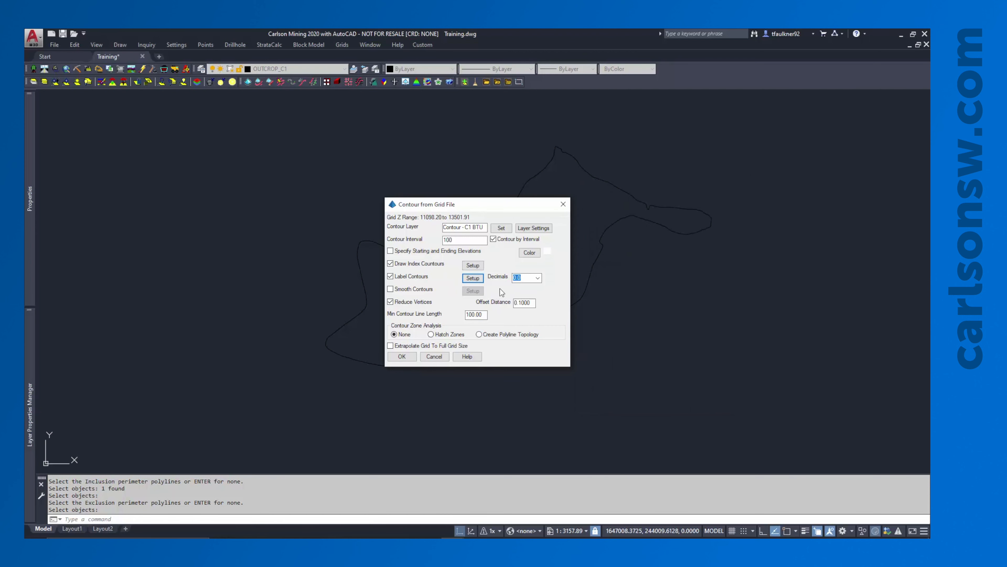
Accept the contour settings and draw the C1 BTU contours inside the C1 outcrop.
{"action": "left_click", "coordinate": [472, 315]}
{"action": "left_click", "coordinate": [402, 355]}
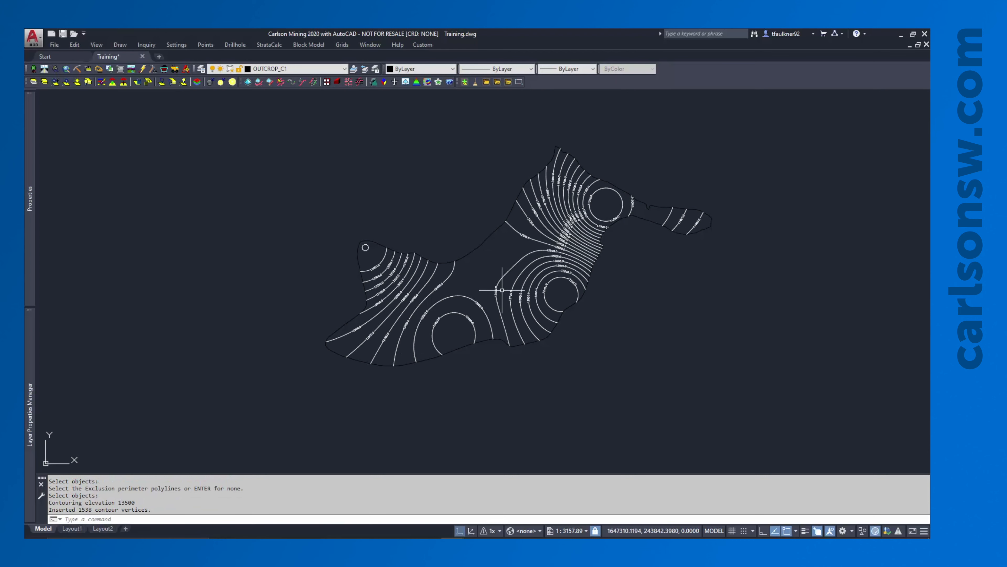
{"action": "scroll", "coordinate": [486, 298], "scroll_direction": "up", "scroll_amount": 4}
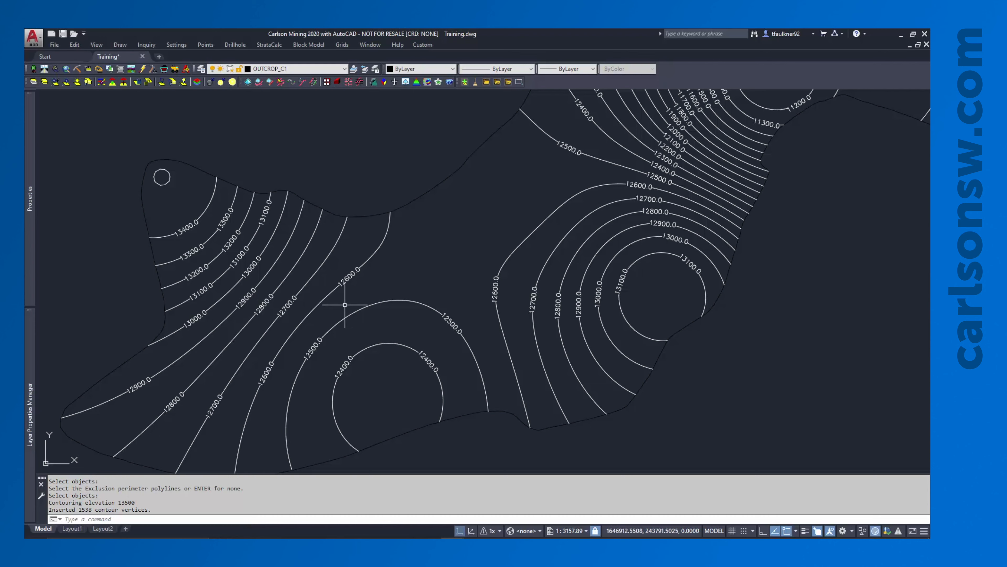
Change the color of the "Contour - C1 BTU Index" layer to red.
{"action": "mouse_move", "coordinate": [29, 407]}
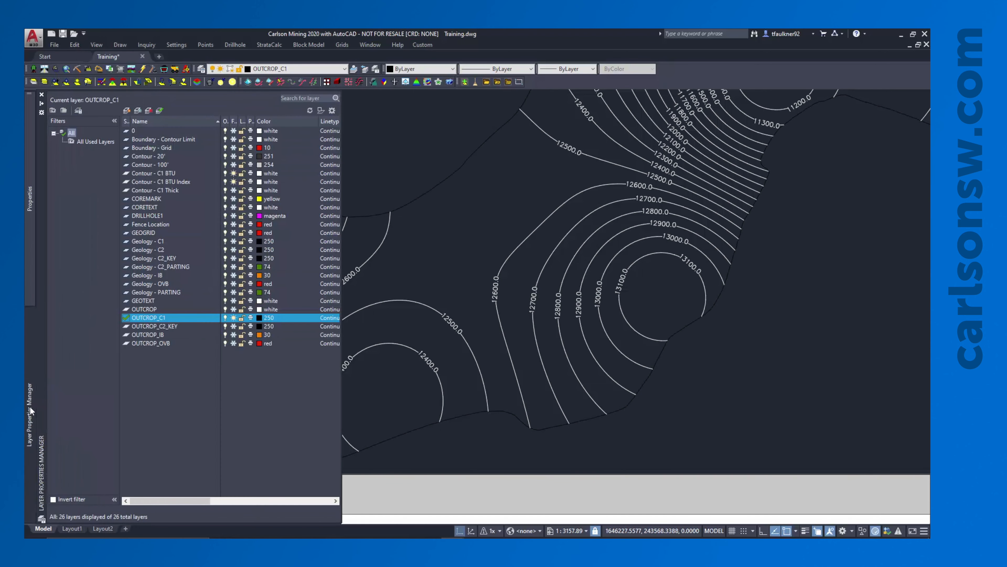
{"action": "left_click", "coordinate": [179, 181]}
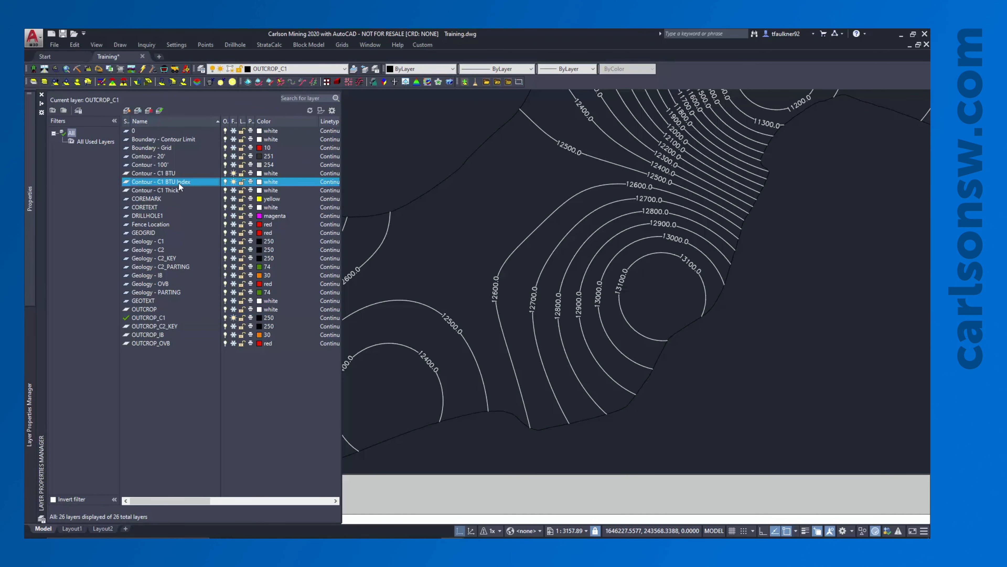
{"action": "left_click", "coordinate": [262, 185]}
{"action": "left_click", "coordinate": [245, 381]}
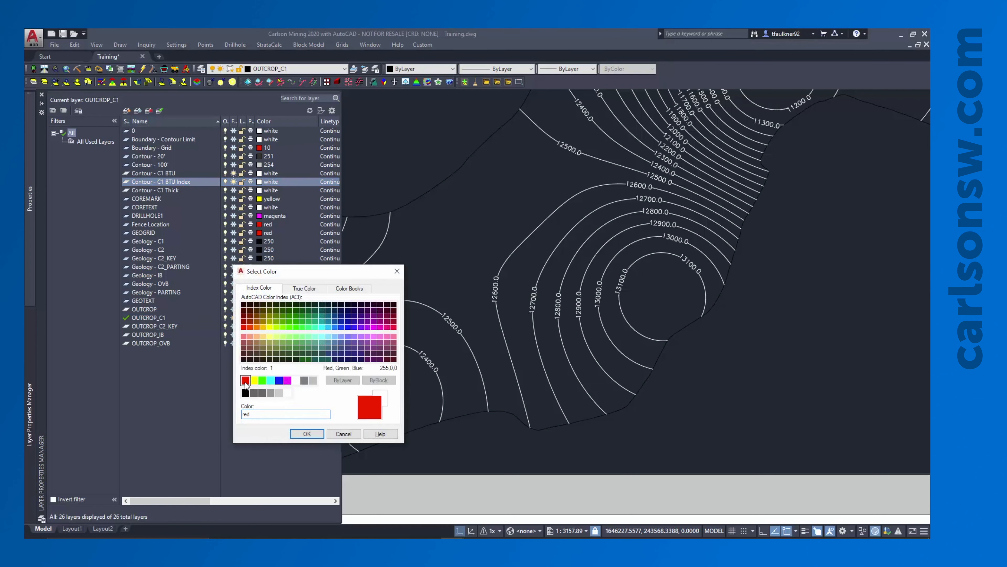
{"action": "left_click", "coordinate": [306, 434]}
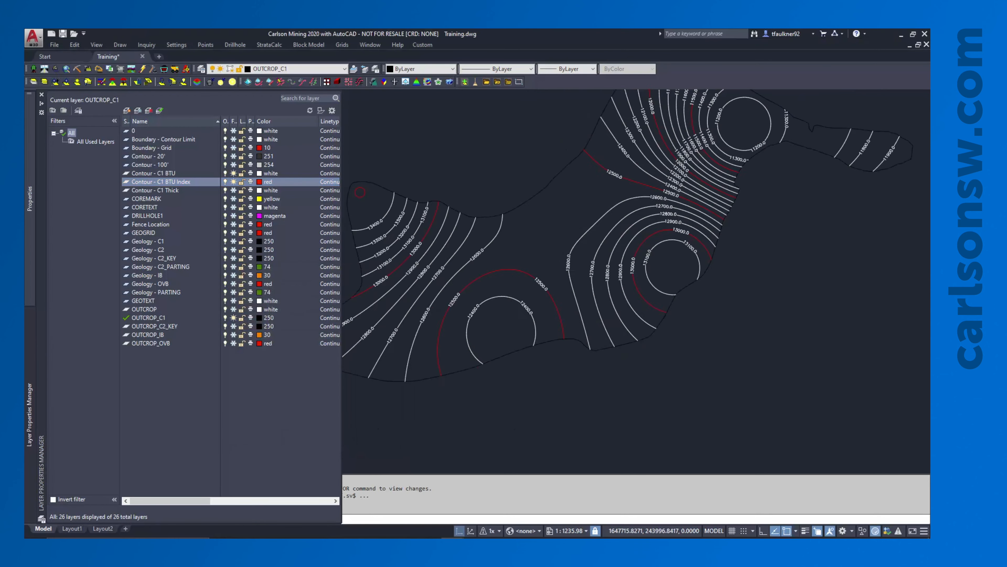
{"action": "scroll", "coordinate": [626, 196], "scroll_direction": "down", "scroll_amount": 4}
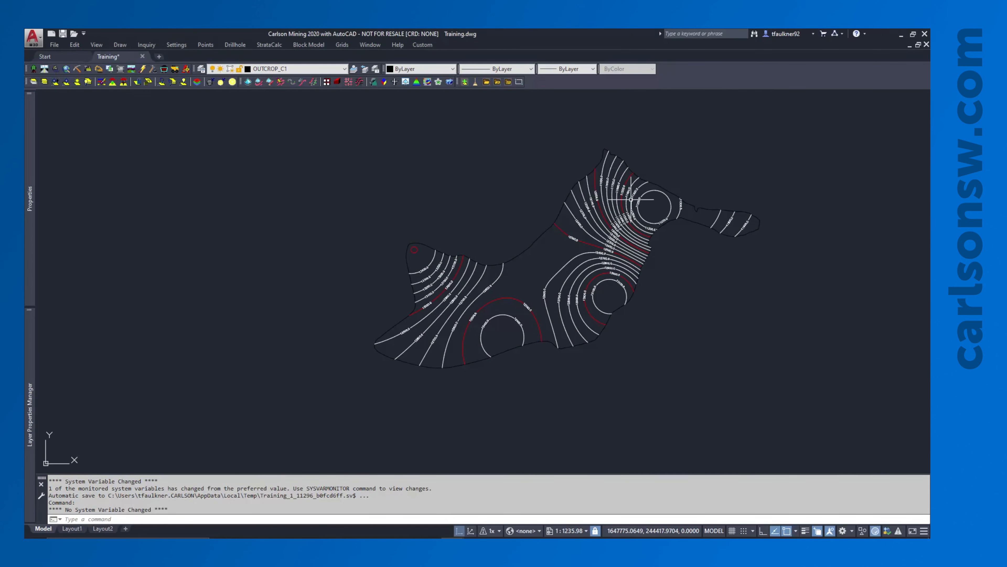
{"action": "middle_click_drag", "start_coordinate": [662, 297], "coordinate": [612, 321]}
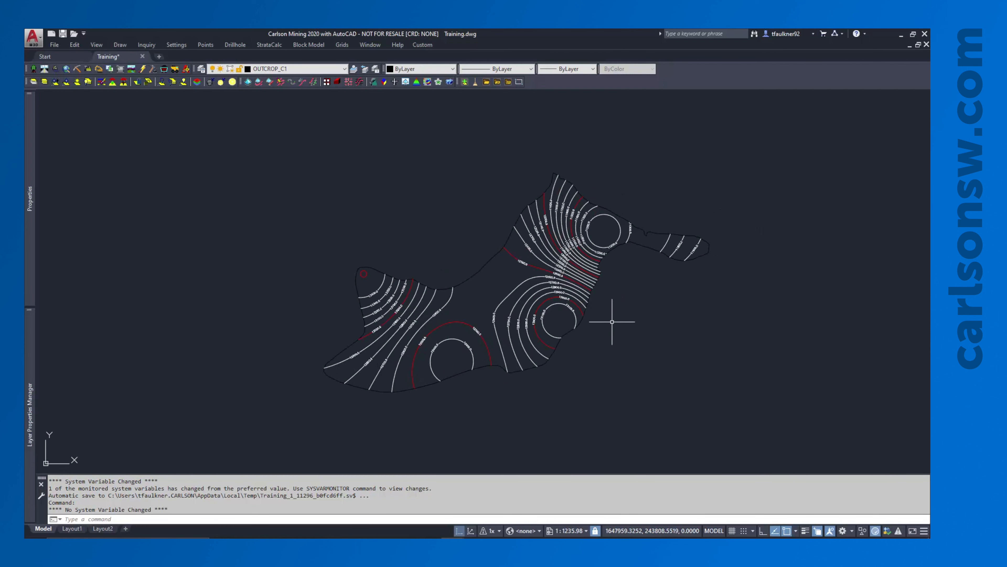
{"action": "scroll", "coordinate": [586, 259], "scroll_direction": "up", "scroll_amount": 2}
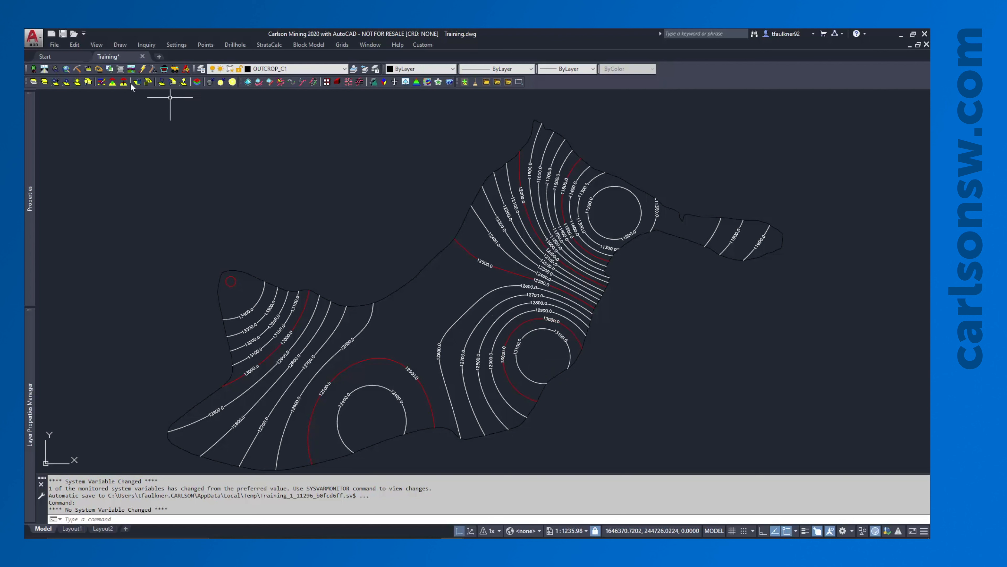
Start Erase by Layer and clear its existing list of layers to erase.
{"action": "left_click", "coordinate": [74, 45]}
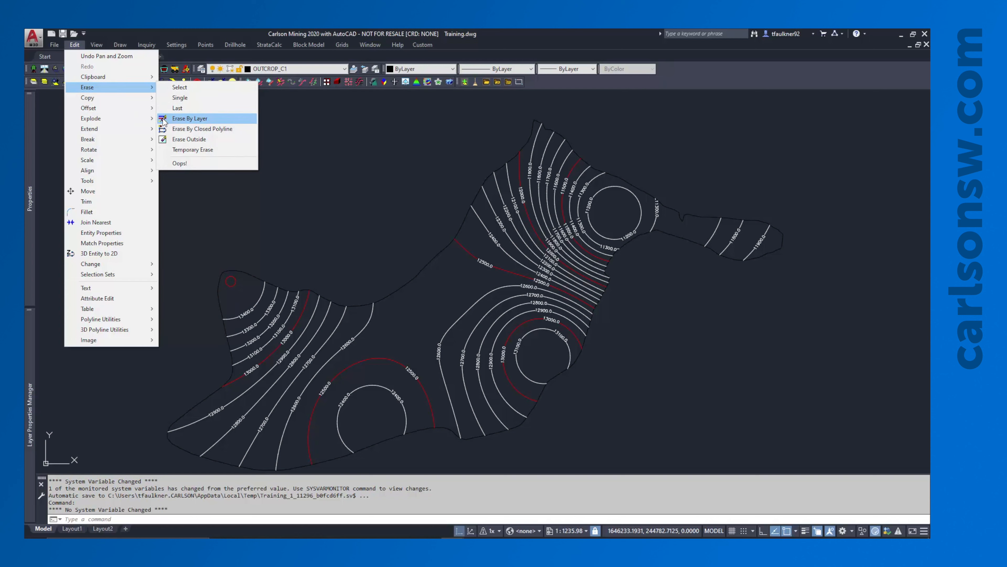
{"action": "left_click", "coordinate": [190, 119]}
{"action": "left_click", "coordinate": [53, 92]}
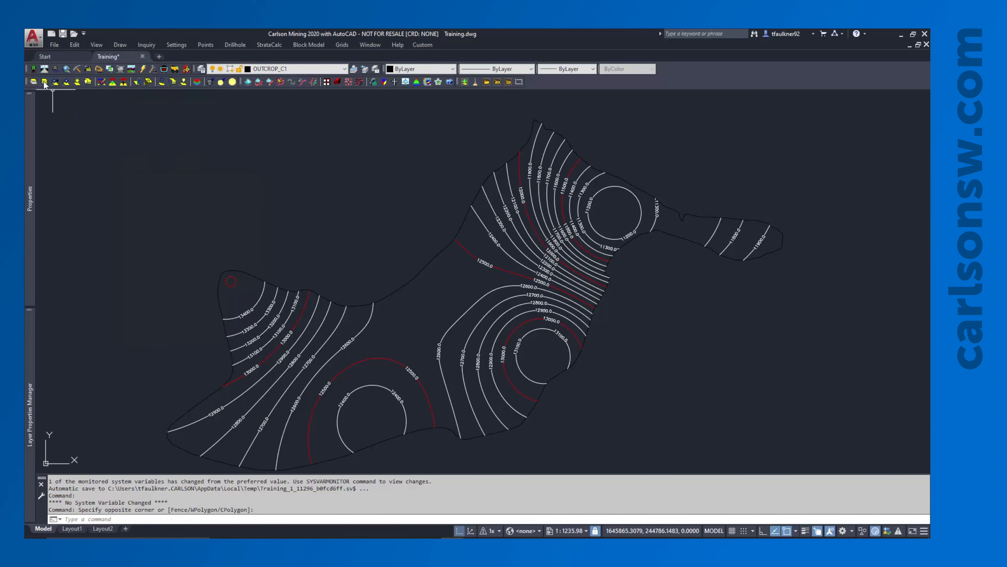
{"action": "left_click", "coordinate": [101, 82]}
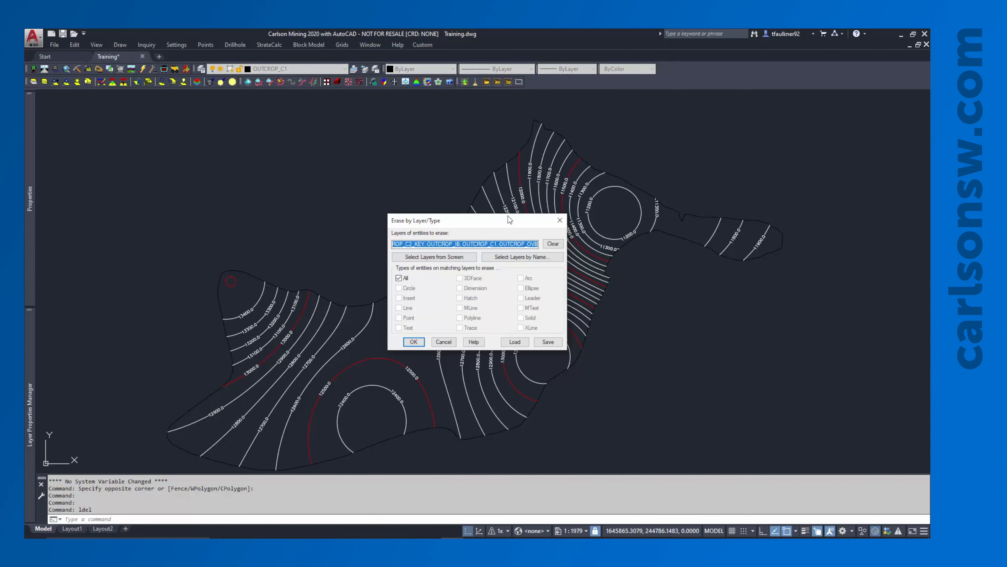
{"action": "left_click", "coordinate": [553, 243]}
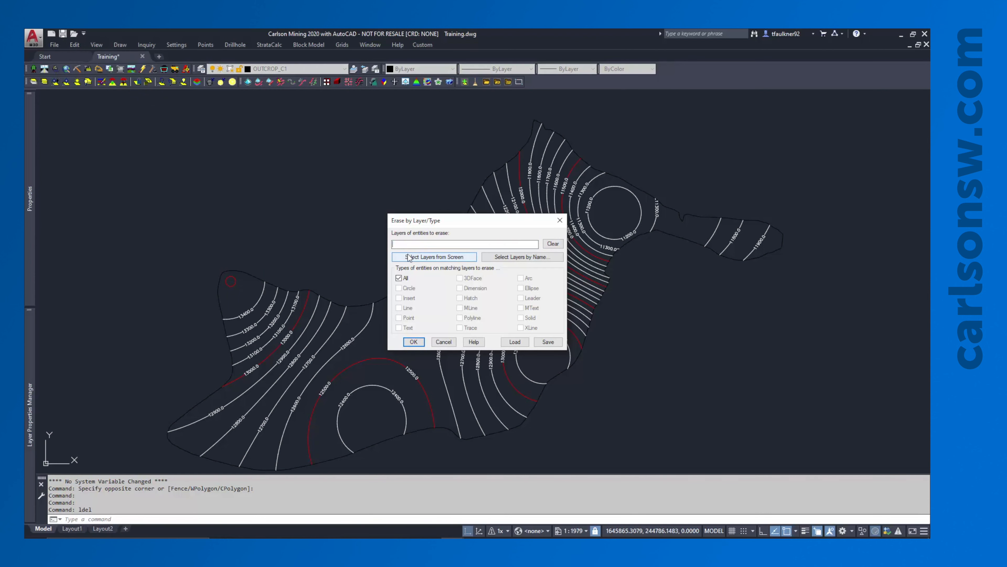
Erase all entities on the Contour - C1 BTU and Contour - C1 BTU Index layers by picking one contour from each.
{"action": "left_click", "coordinate": [438, 258]}
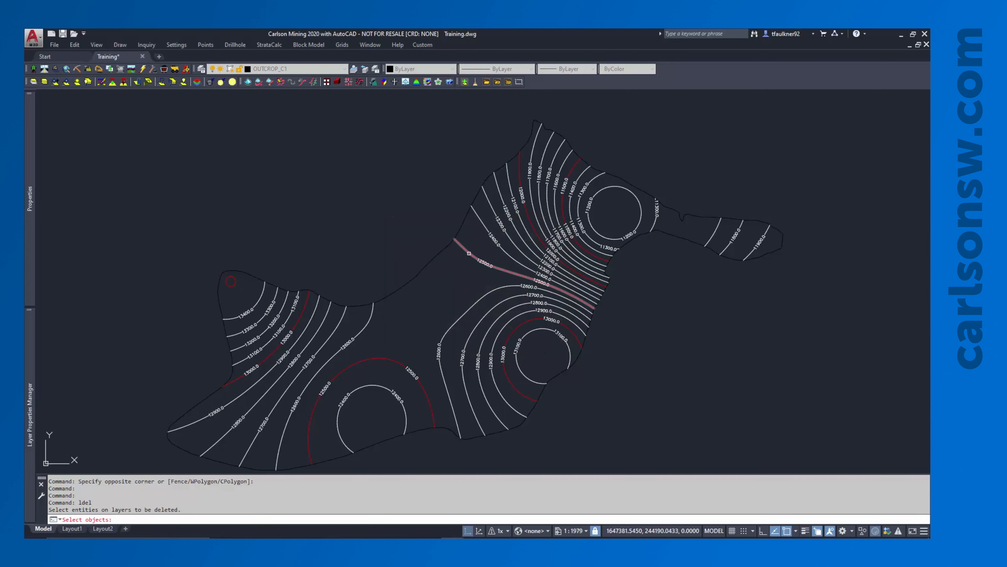
{"action": "left_click", "coordinate": [469, 253]}
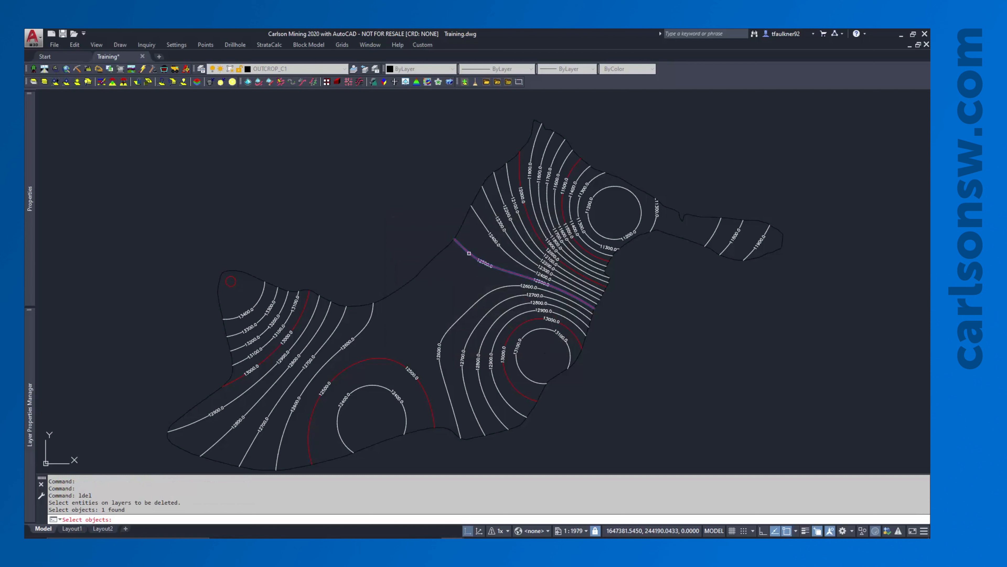
{"action": "left_click", "coordinate": [483, 222]}
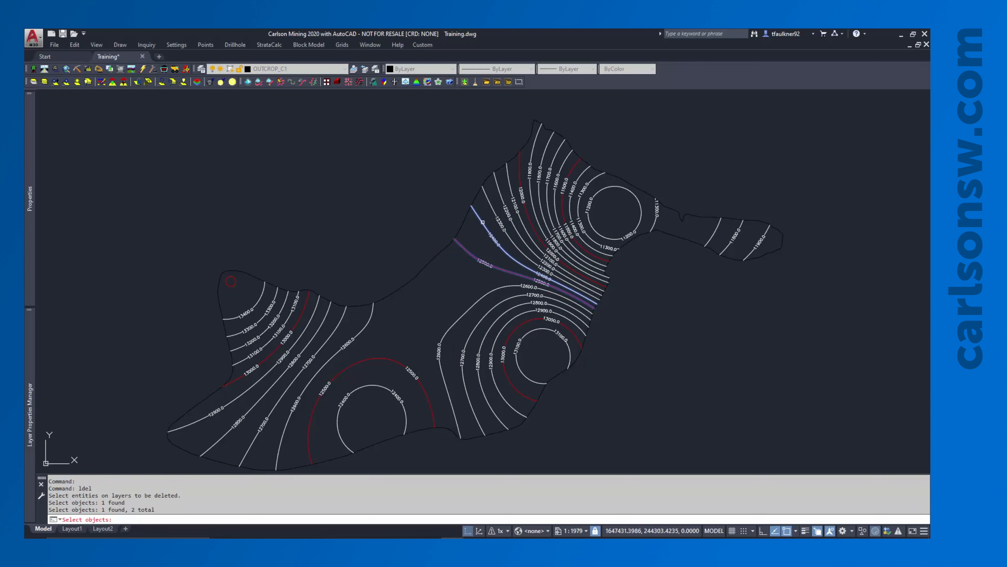
{"action": "key", "text": "Return"}
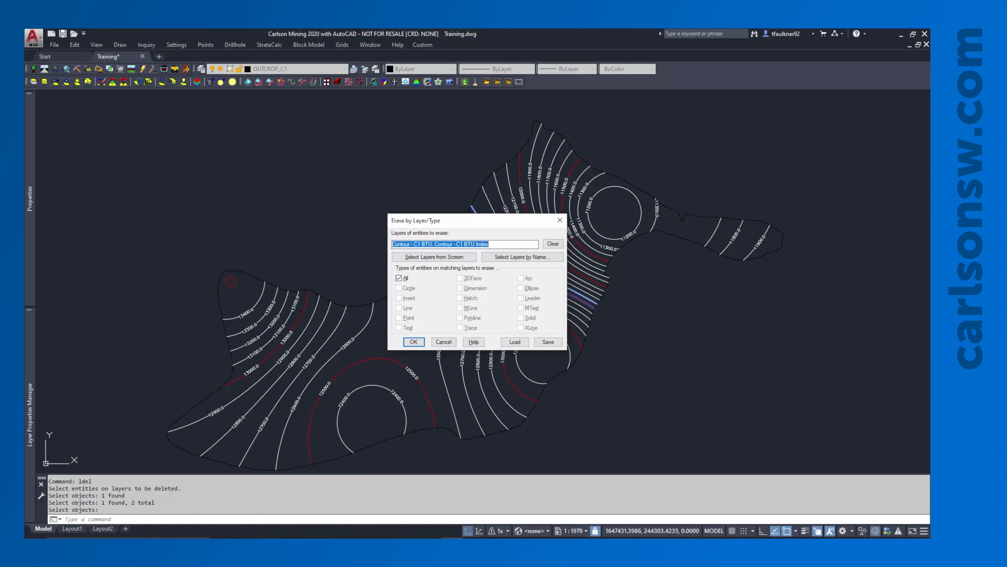
{"action": "left_click_drag", "start_coordinate": [493, 243], "coordinate": [396, 243]}
{"action": "left_click", "coordinate": [402, 243]}
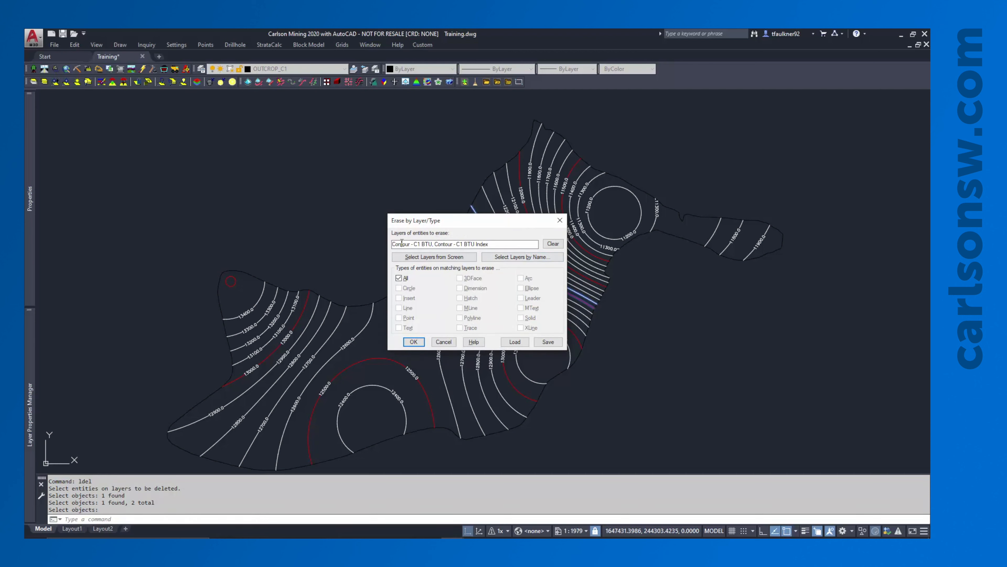
{"action": "left_click", "coordinate": [413, 341]}
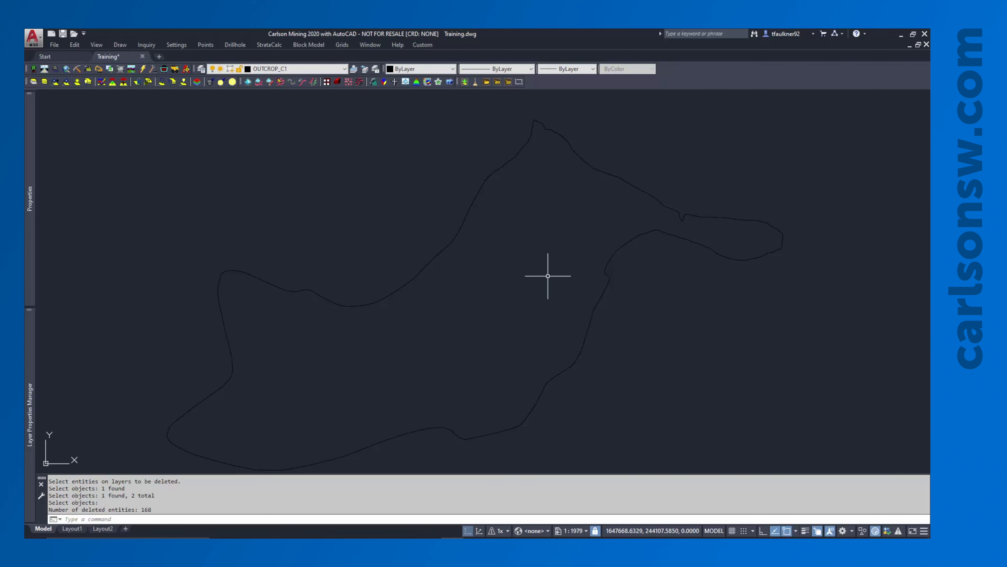
Start Contour from Grid File with the C1 outcrop as inclusion perimeter, no exclusion perimeter, and the grid C1_BTU.GRD.
{"action": "left_click", "coordinate": [342, 45]}
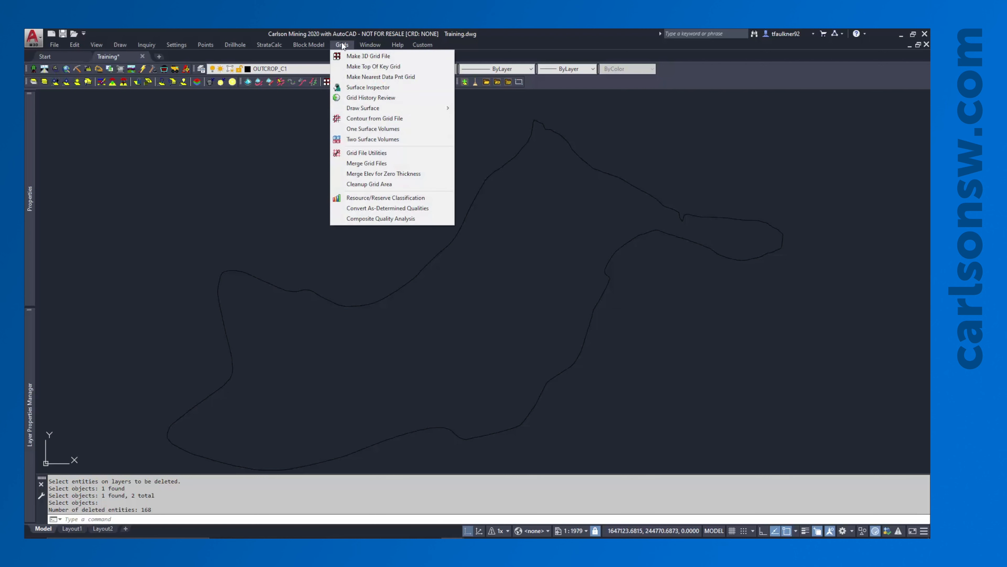
{"action": "left_click", "coordinate": [371, 119]}
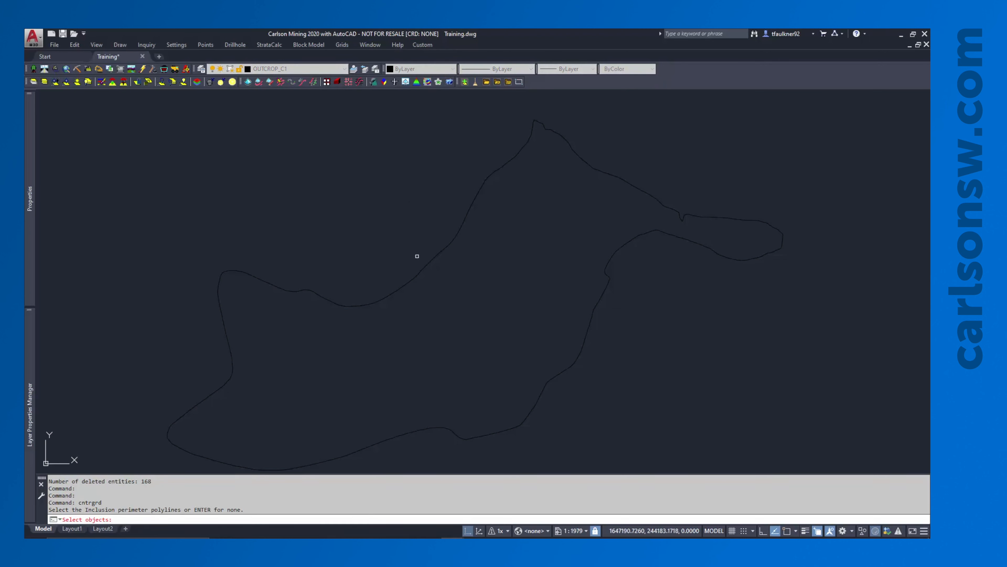
{"action": "left_click", "coordinate": [423, 266]}
{"action": "key", "text": "Return"}
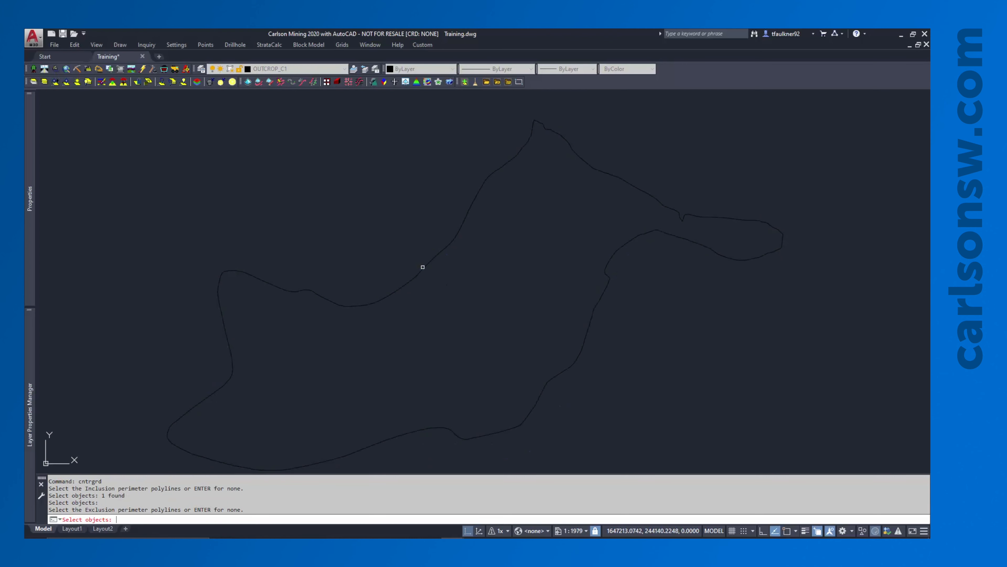
{"action": "key", "text": "Return"}
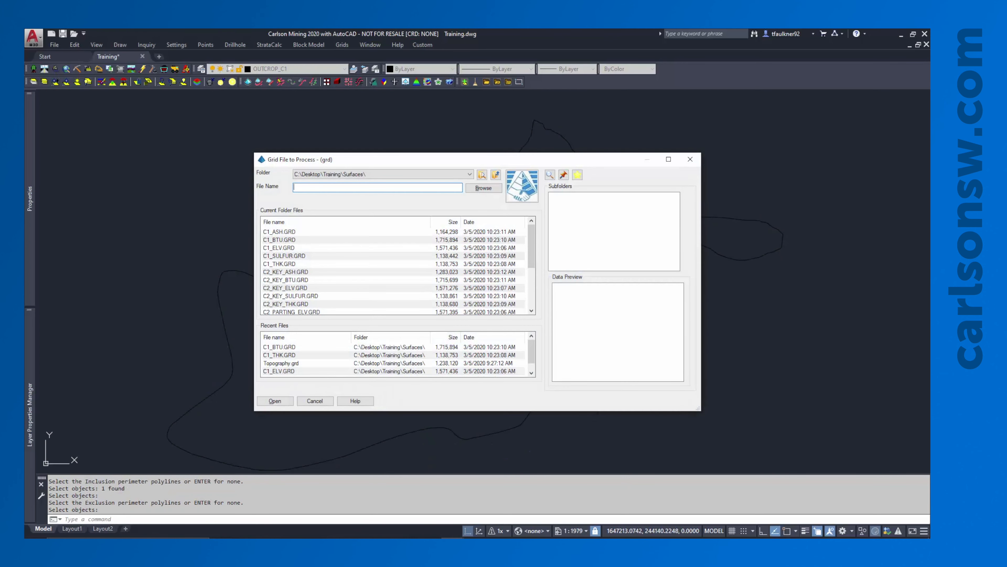
{"action": "left_click", "coordinate": [283, 242]}
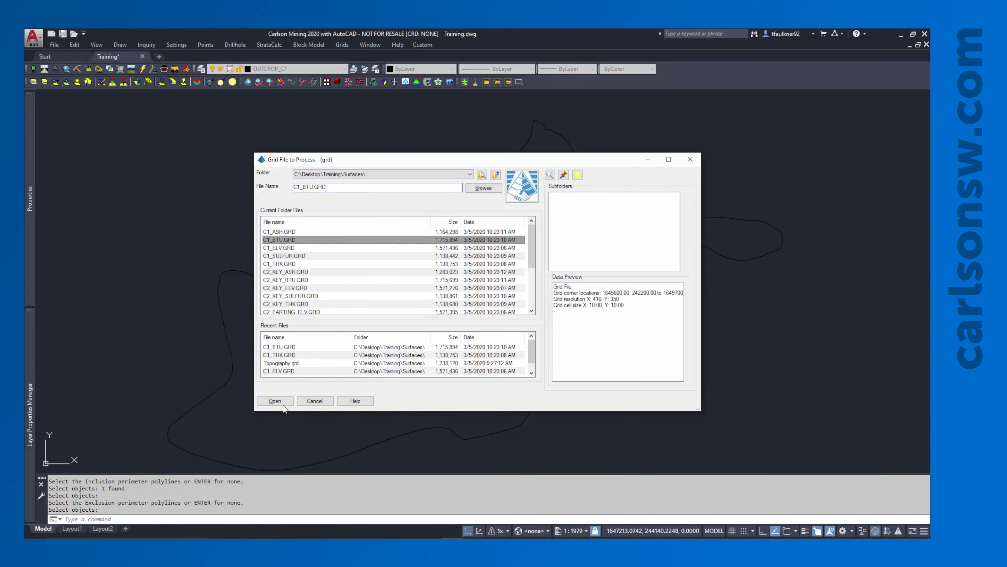
{"action": "left_click", "coordinate": [282, 404]}
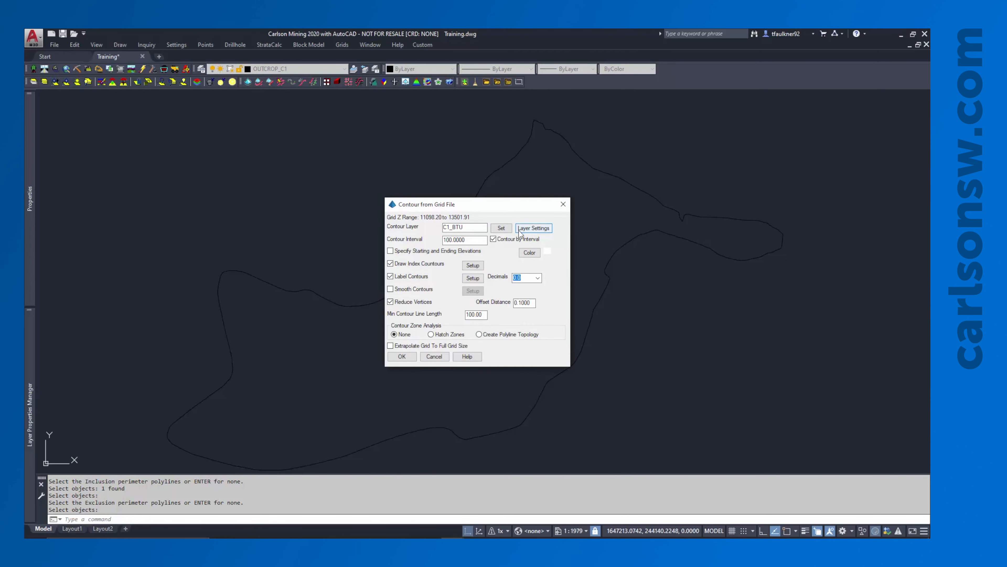
Set the contour layer to "Contour - C1 BTU" without changing the contour layer settings.
{"action": "left_click_drag", "start_coordinate": [470, 228], "coordinate": [411, 228]}
{"action": "left_click", "coordinate": [527, 230]}
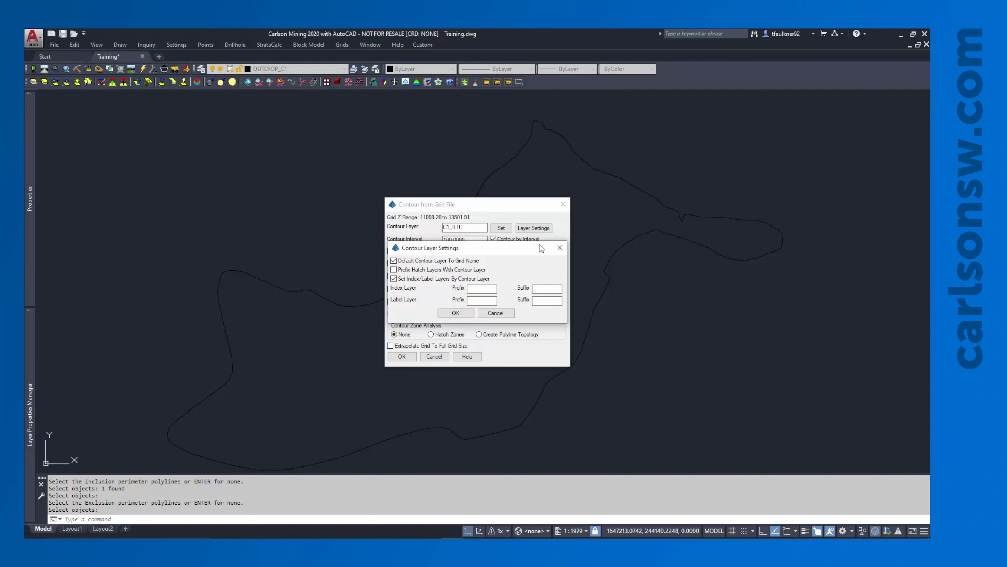
{"action": "left_click", "coordinate": [559, 248]}
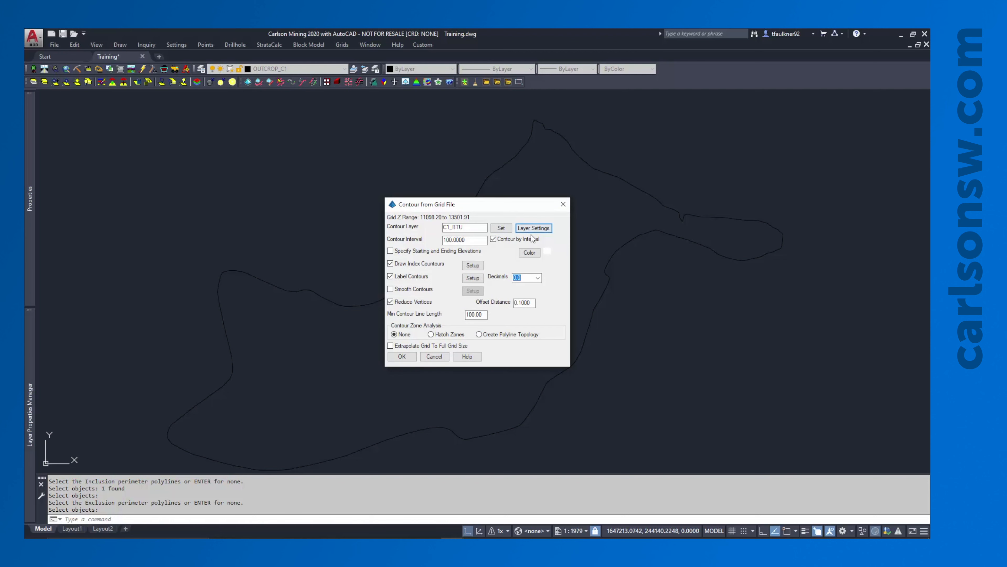
{"action": "left_click_drag", "start_coordinate": [468, 227], "coordinate": [403, 225]}
{"action": "type", "text": "Contour - C1 BTU"}
Set the index contour layer to "Contour - C1 BTU Index".
{"action": "left_click", "coordinate": [473, 266]}
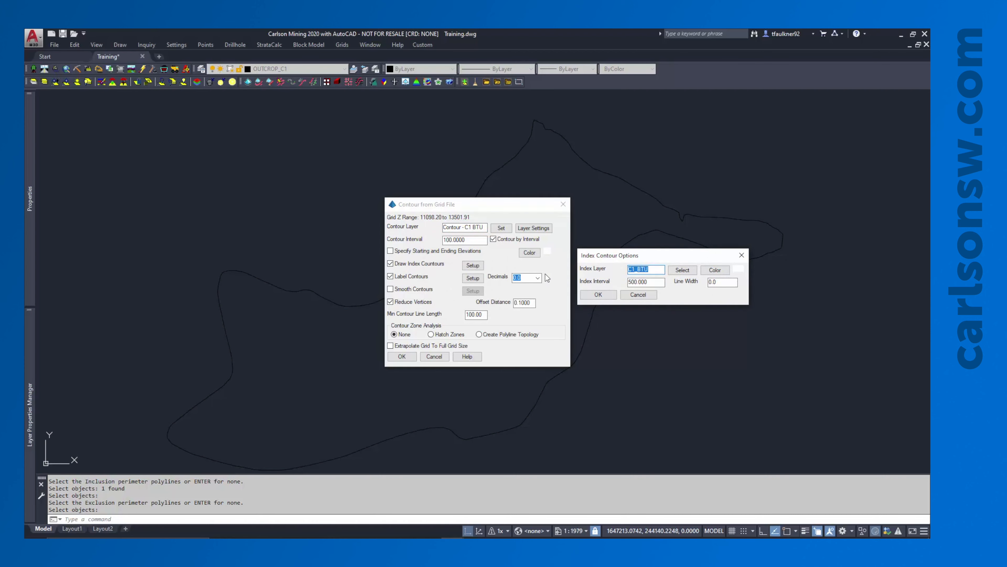
{"action": "type", "text": "Contour"}
{"action": "key", "text": "BackSpace"}
{"action": "key", "text": "BackSpace"}
{"action": "key", "text": "BackSpace"}
{"action": "key", "text": "BackSpace"}
{"action": "key", "text": "BackSpace"}
{"action": "key", "text": "BackSpace"}
{"action": "type", "text": "ontour - C1 BTU Index"}
{"action": "left_click", "coordinate": [597, 295]}
Set the contour label layer to "Contour - C1 BTU".
{"action": "left_click", "coordinate": [472, 278]}
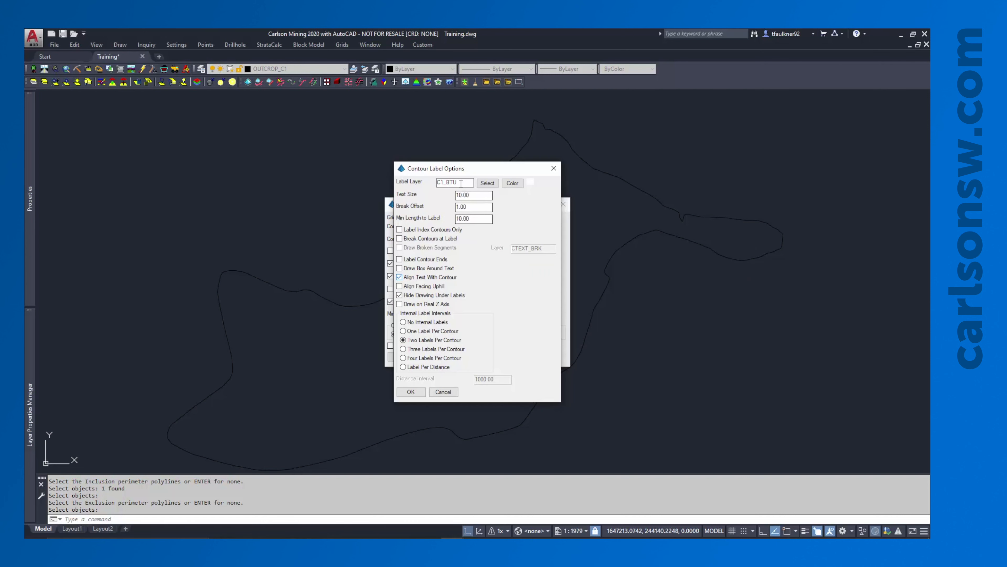
{"action": "left_click_drag", "start_coordinate": [462, 169], "coordinate": [694, 180]}
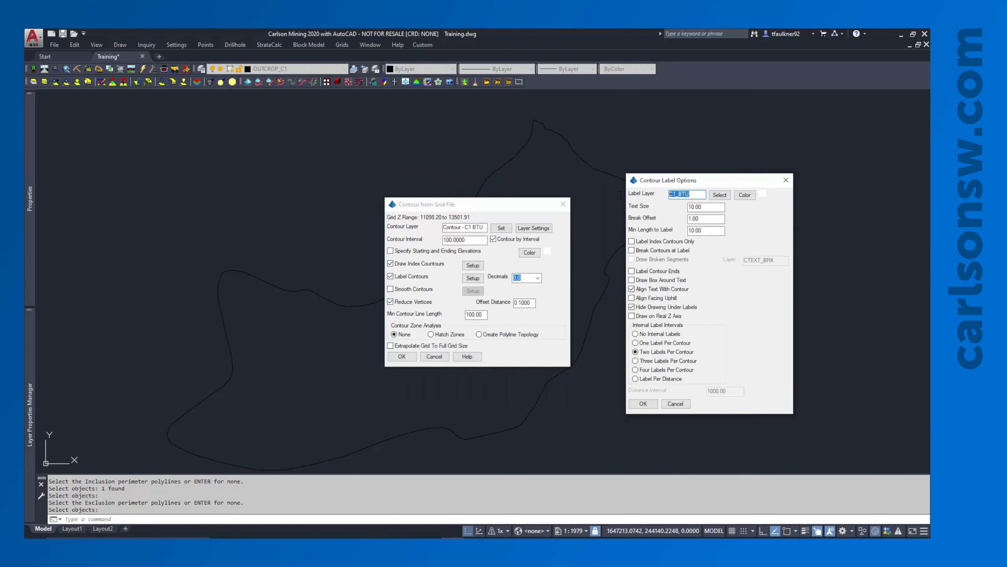
{"action": "type", "text": "C1"}
{"action": "type", "text": "ntour - C"}
{"action": "type", "text": "1 BTU"}
{"action": "type", "text": "U"}
{"action": "left_click", "coordinate": [643, 405]}
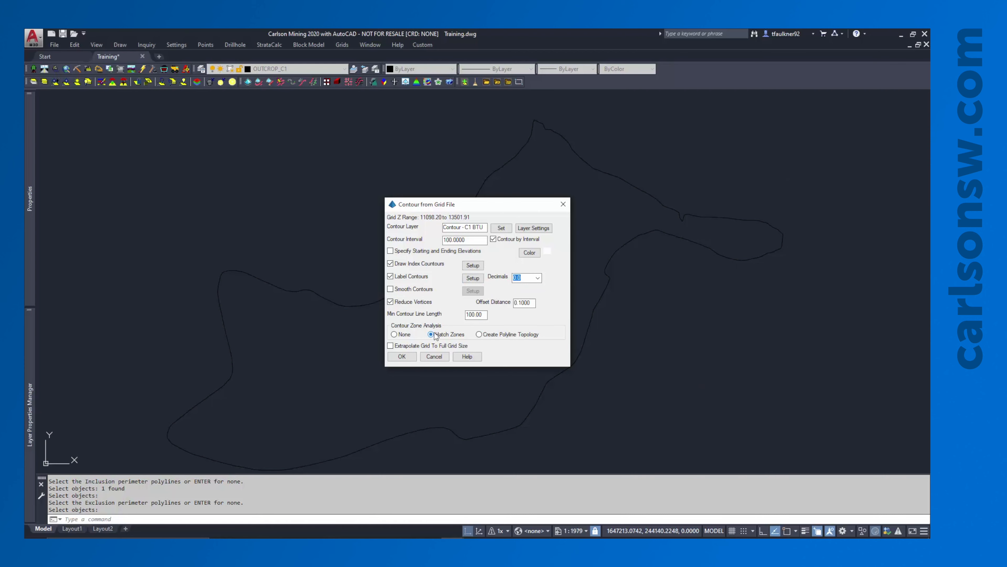
Draw the C1 BTU contours with the Hatch Zones analysis and clear the existing list of zone ranges.
{"action": "left_click", "coordinate": [406, 359]}
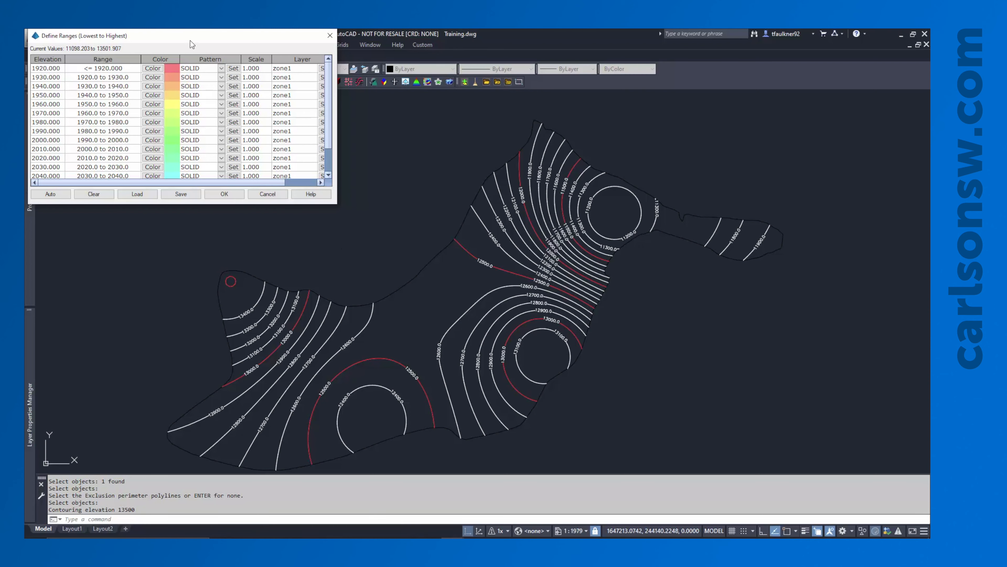
{"action": "left_click_drag", "start_coordinate": [192, 44], "coordinate": [284, 87]}
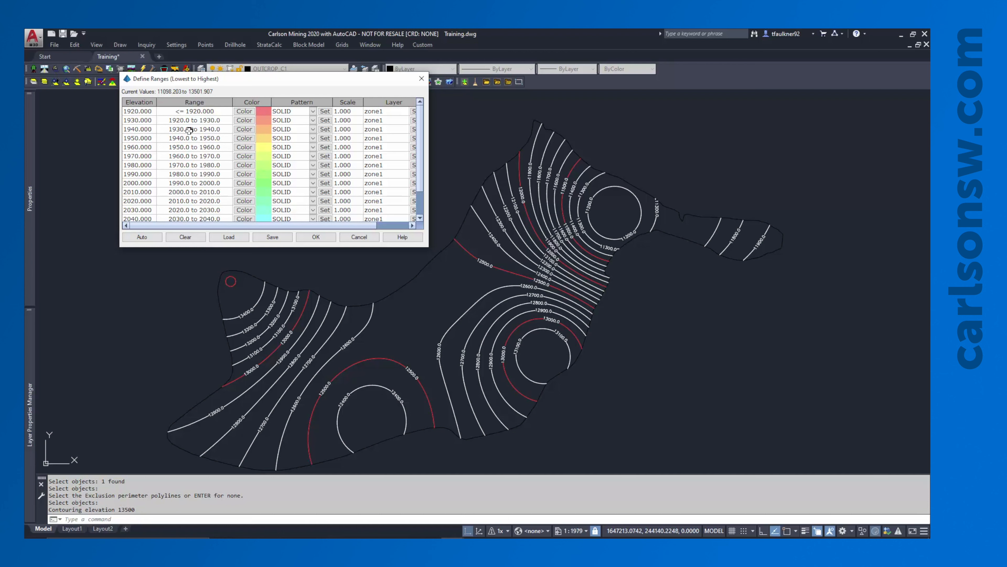
{"action": "left_click", "coordinate": [149, 112]}
{"action": "left_click", "coordinate": [188, 238]}
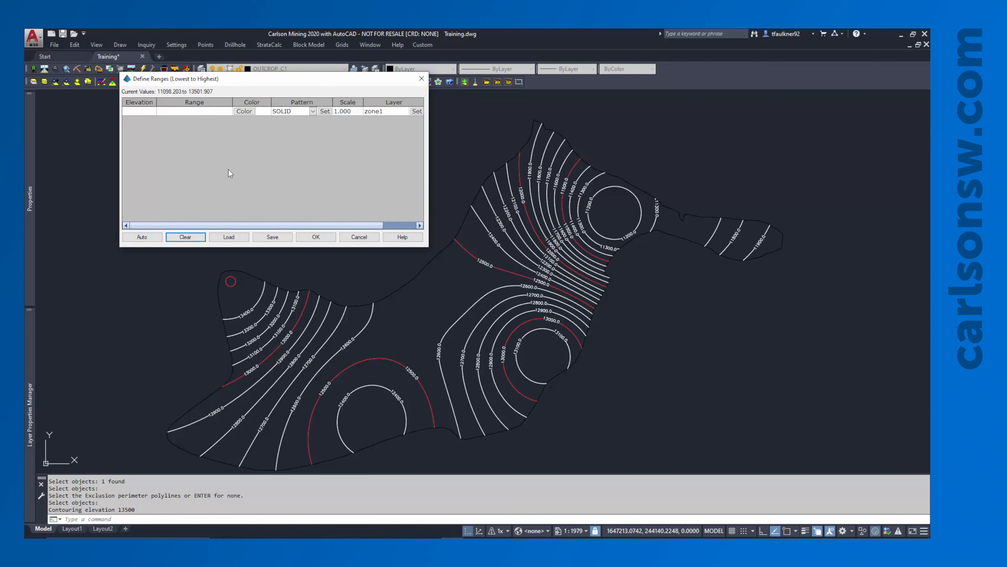
Start automatic range definition from zone 1 with a starting value of 11100 and a value interval of 100.
{"action": "left_click", "coordinate": [142, 237]}
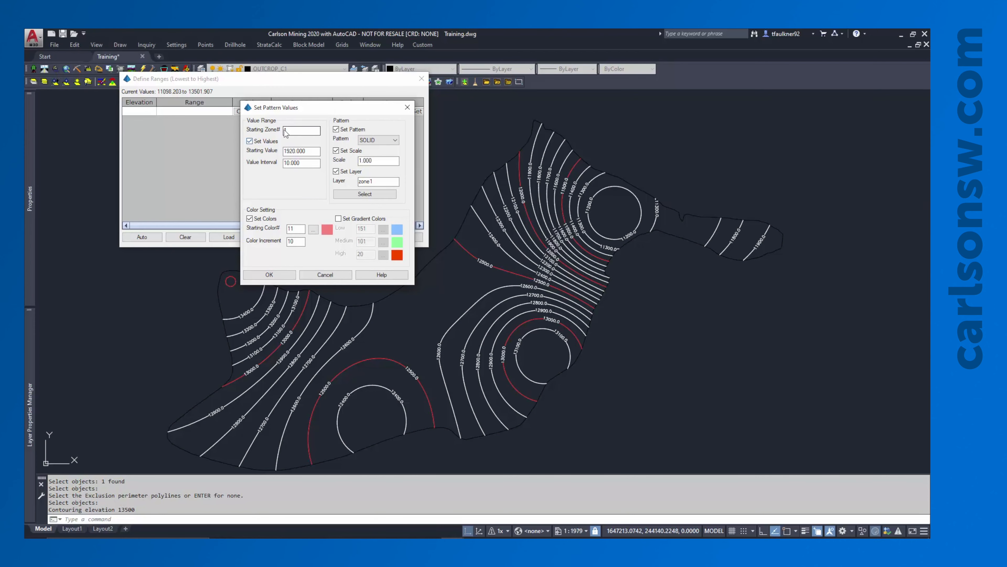
{"action": "double_click", "coordinate": [286, 130]}
{"action": "double_click", "coordinate": [313, 151]}
{"action": "type", "text": "111"}
{"action": "key", "text": "Tab"}
{"action": "type", "text": "100"}
{"action": "double_click", "coordinate": [292, 162]}
{"action": "left_click", "coordinate": [299, 162]}
Set the layer for the hatch zones to "Contour - C1 BTU Hatch".
{"action": "left_click_drag", "start_coordinate": [379, 160], "coordinate": [356, 163]}
{"action": "double_click", "coordinate": [361, 181]}
{"action": "type", "text": "CO"}
{"action": "type", "text": "ntour - C"}
{"action": "type", "text": "1 BTU Hatch"}
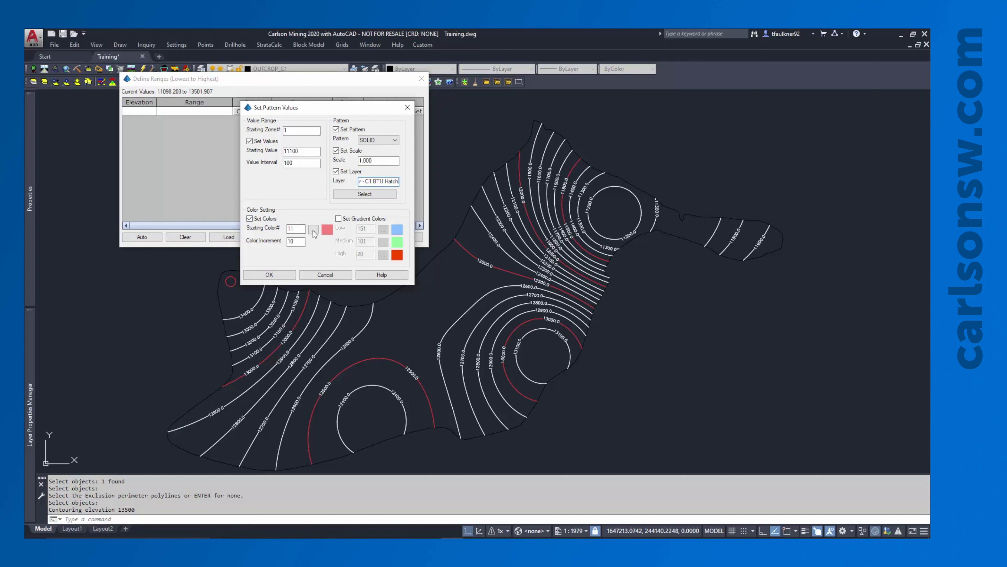
Examine how index color numbers run across hues and shades in the starting color palette, keeping color 11.
{"action": "double_click", "coordinate": [295, 242]}
{"action": "left_click", "coordinate": [296, 242]}
{"action": "left_click", "coordinate": [313, 230]}
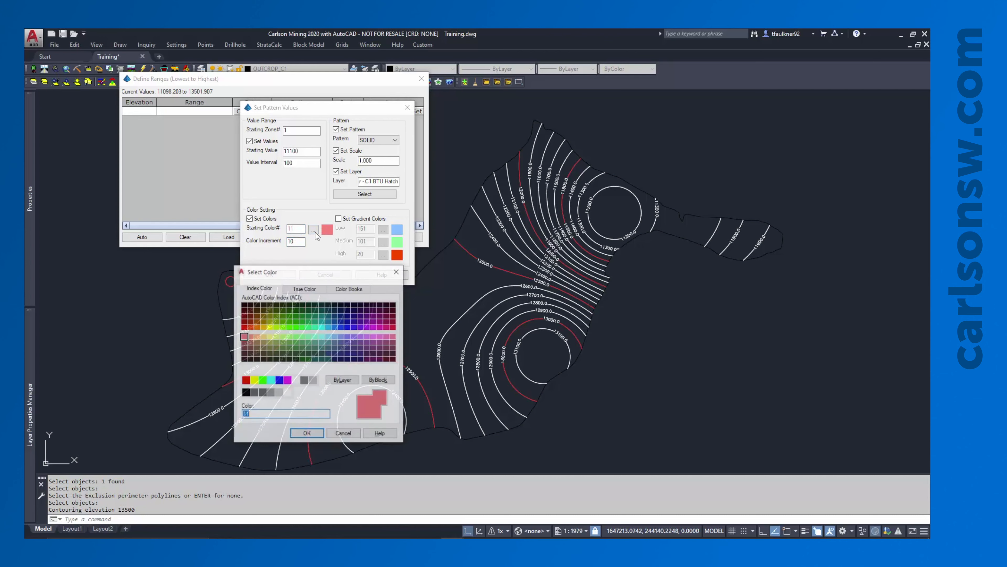
{"action": "left_click_drag", "start_coordinate": [305, 277], "coordinate": [410, 168]}
{"action": "left_click", "coordinate": [354, 270]}
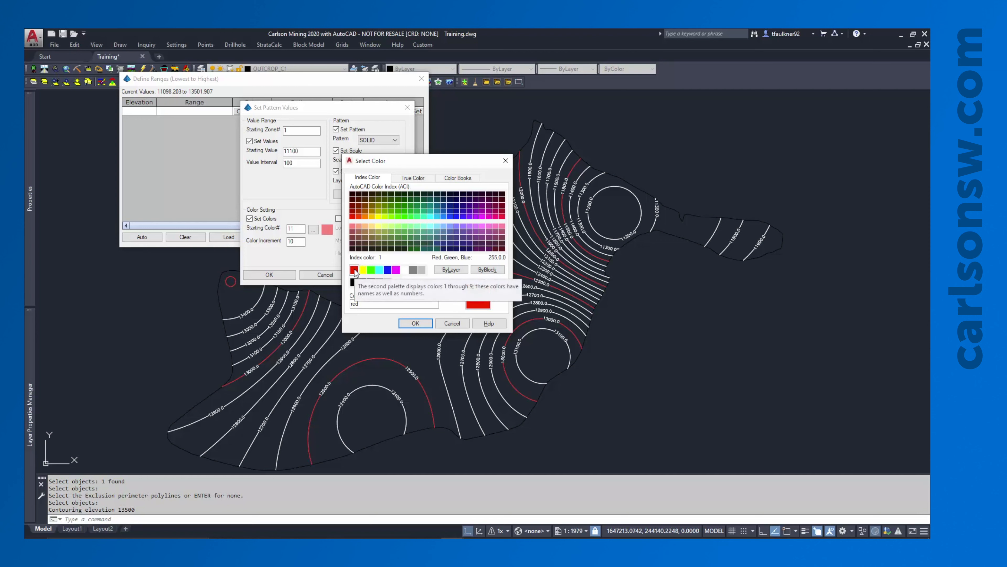
{"action": "left_click", "coordinate": [363, 270]}
{"action": "left_click", "coordinate": [371, 270]}
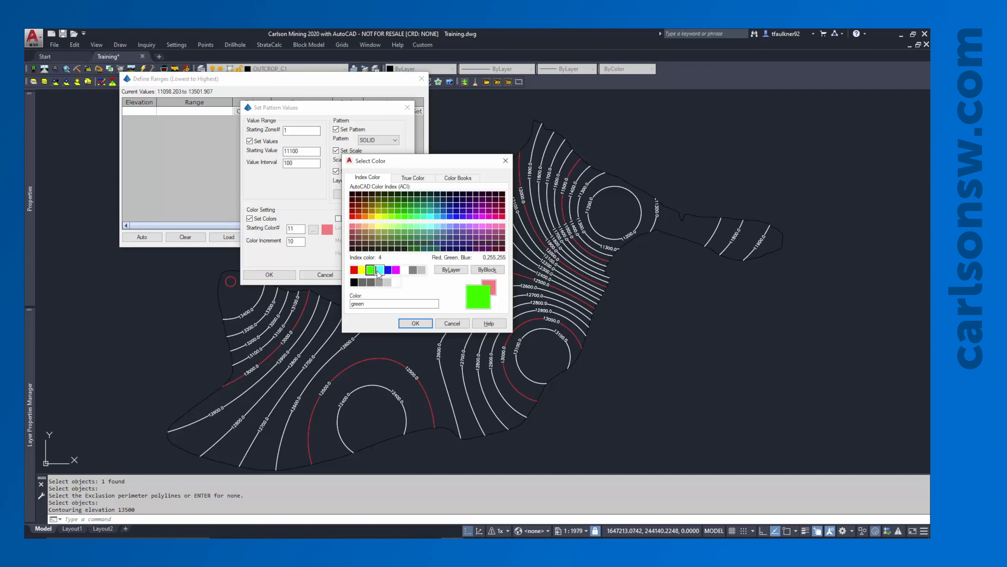
{"action": "left_click", "coordinate": [421, 270]}
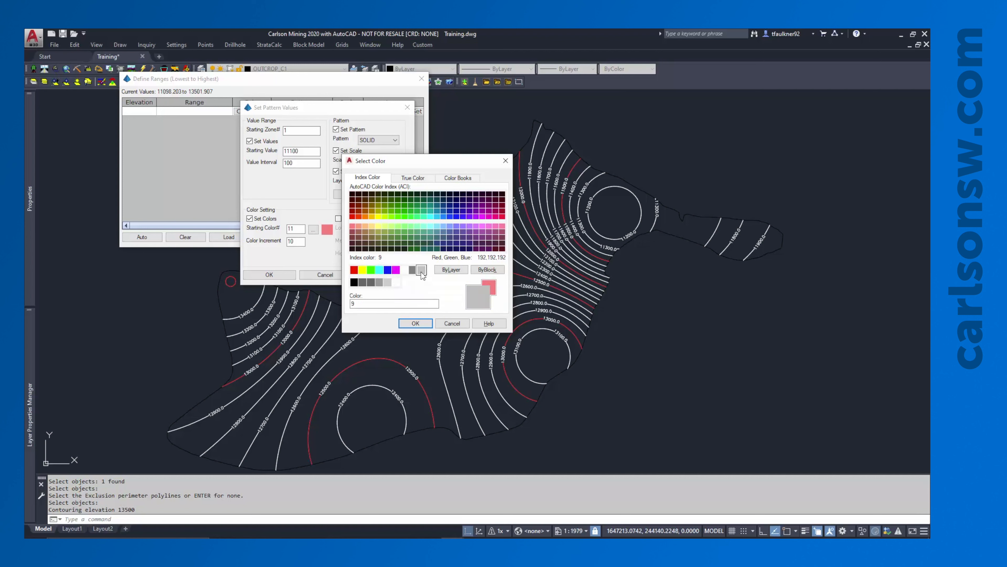
{"action": "left_click", "coordinate": [352, 217]}
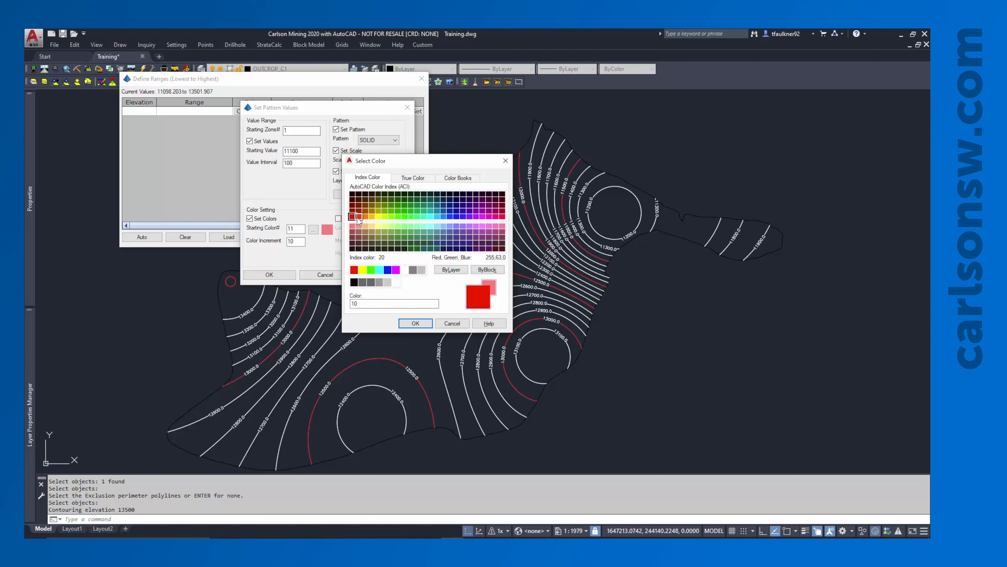
{"action": "left_click", "coordinate": [359, 217]}
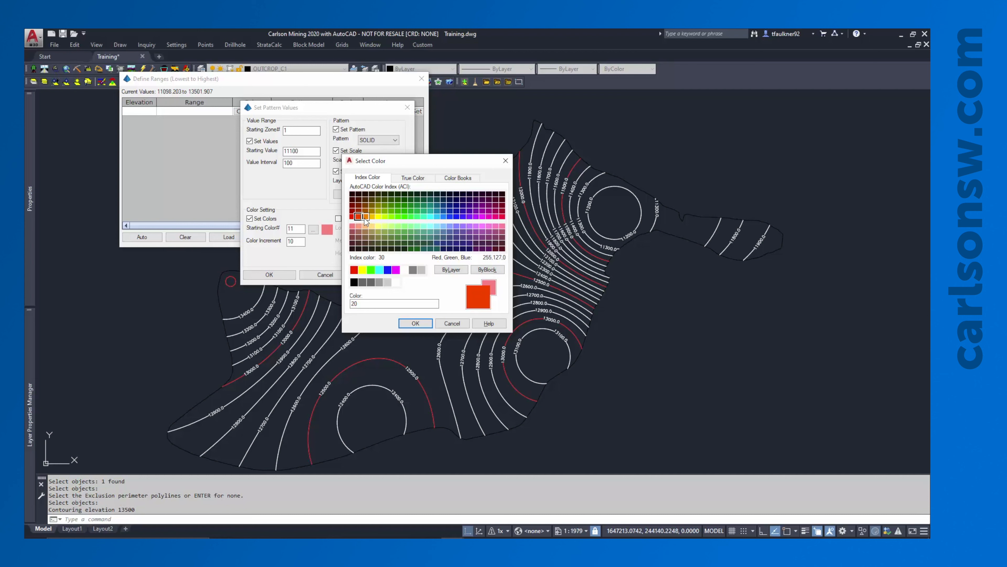
{"action": "left_click", "coordinate": [365, 217]}
{"action": "left_click", "coordinate": [372, 217]}
{"action": "left_click", "coordinate": [378, 217]}
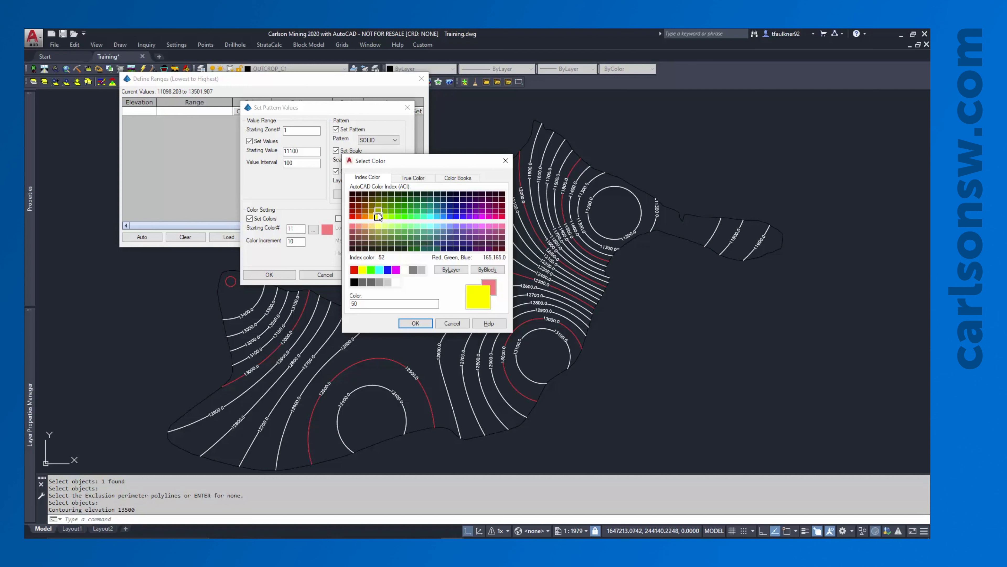
{"action": "left_click", "coordinate": [379, 211]}
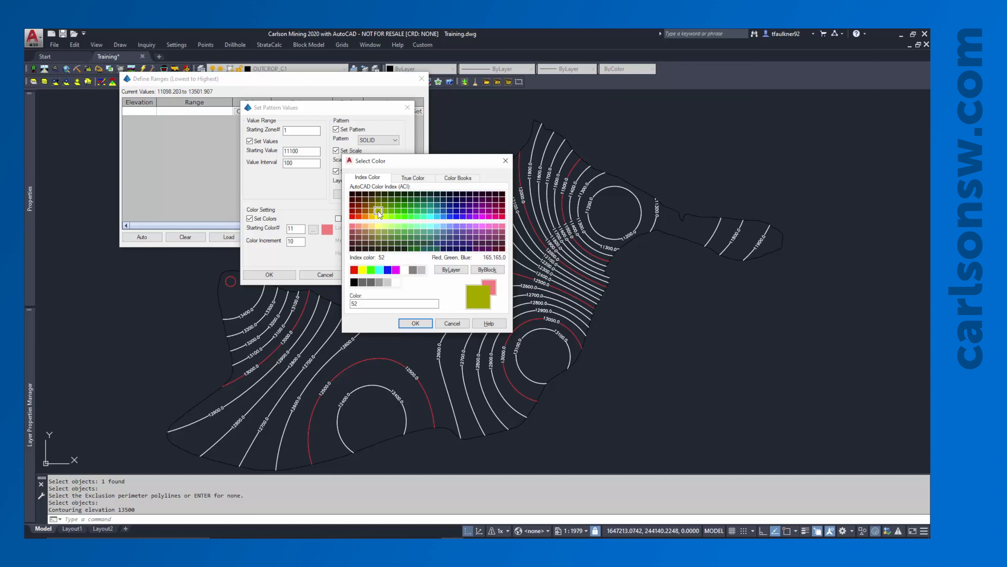
{"action": "left_click", "coordinate": [378, 205]}
{"action": "left_click", "coordinate": [378, 199]}
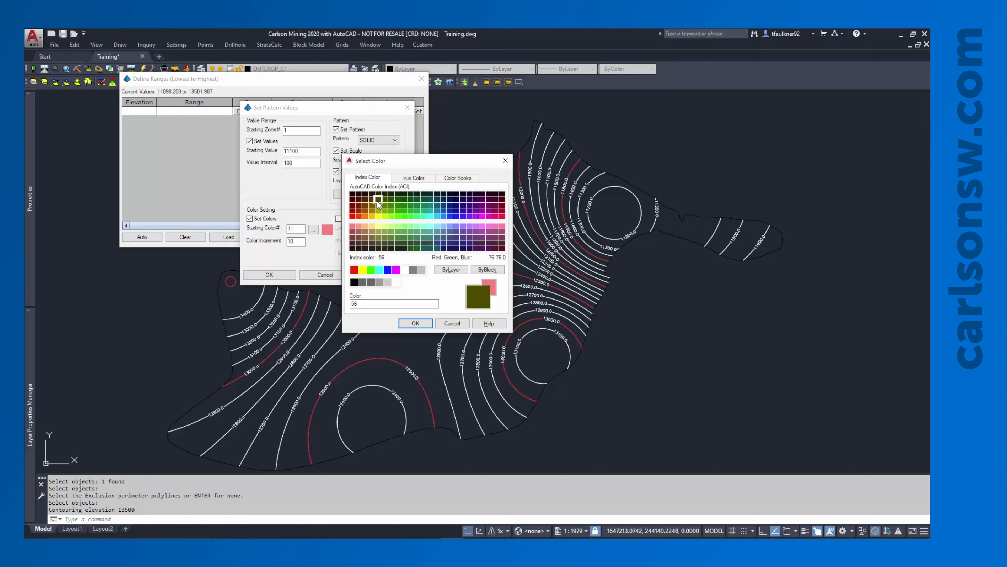
{"action": "left_click", "coordinate": [379, 224]}
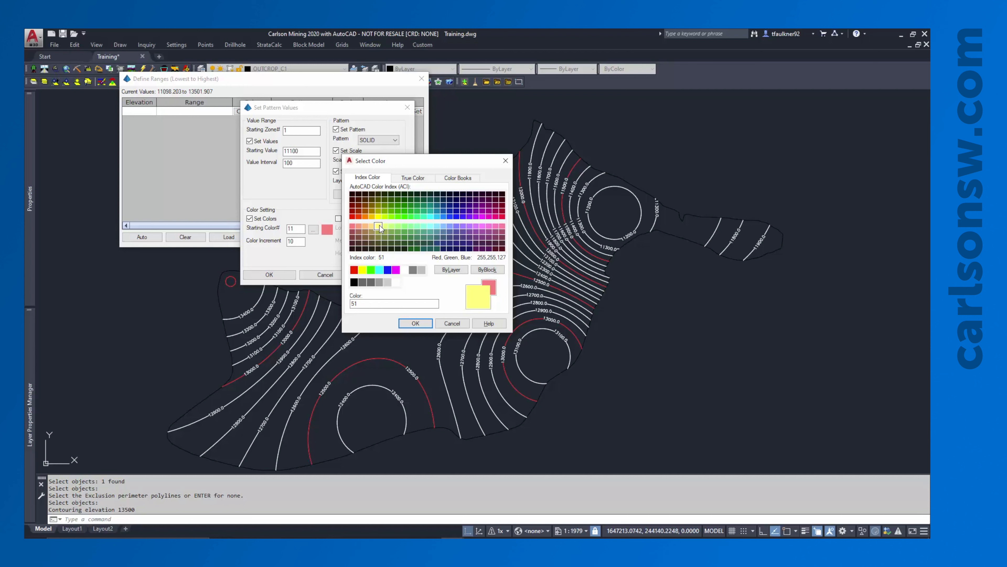
{"action": "left_click", "coordinate": [351, 217]}
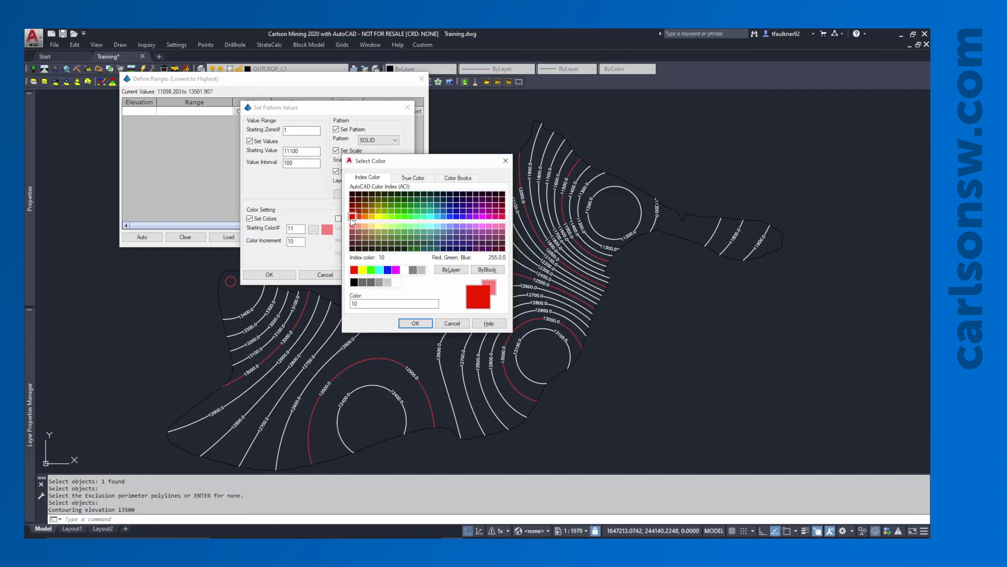
{"action": "left_click", "coordinate": [352, 226]}
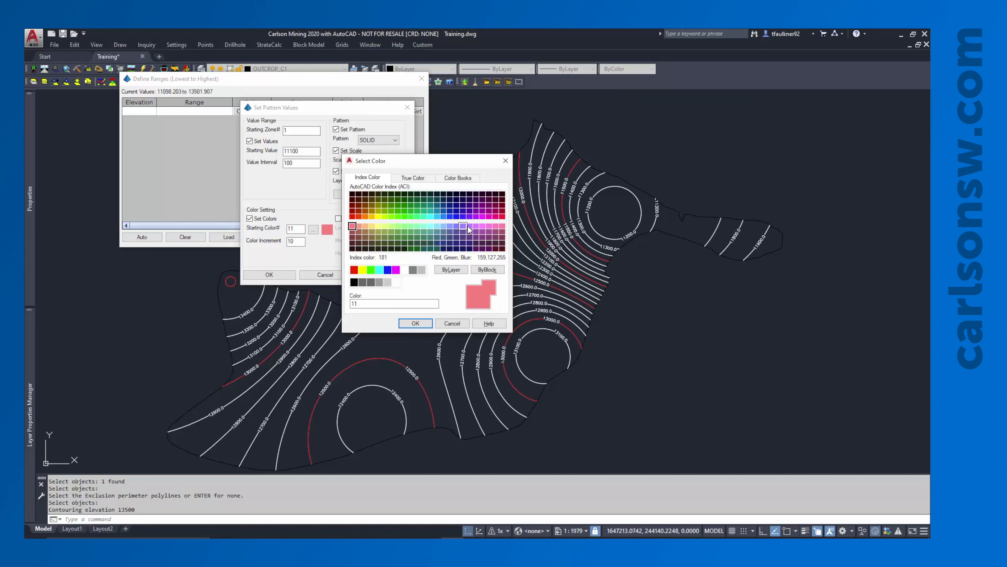
{"action": "left_click", "coordinate": [415, 322]}
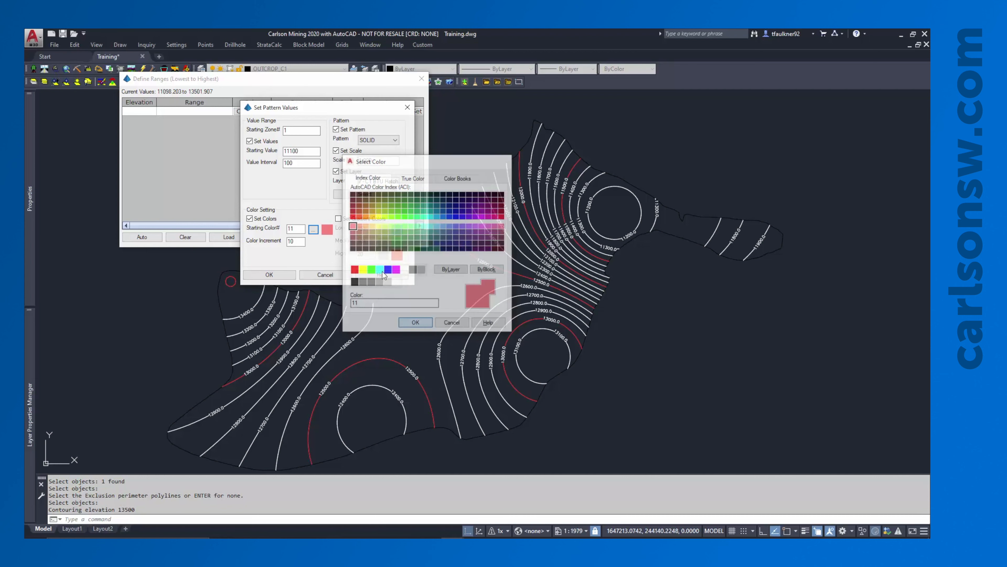
{"action": "left_click", "coordinate": [298, 229]}
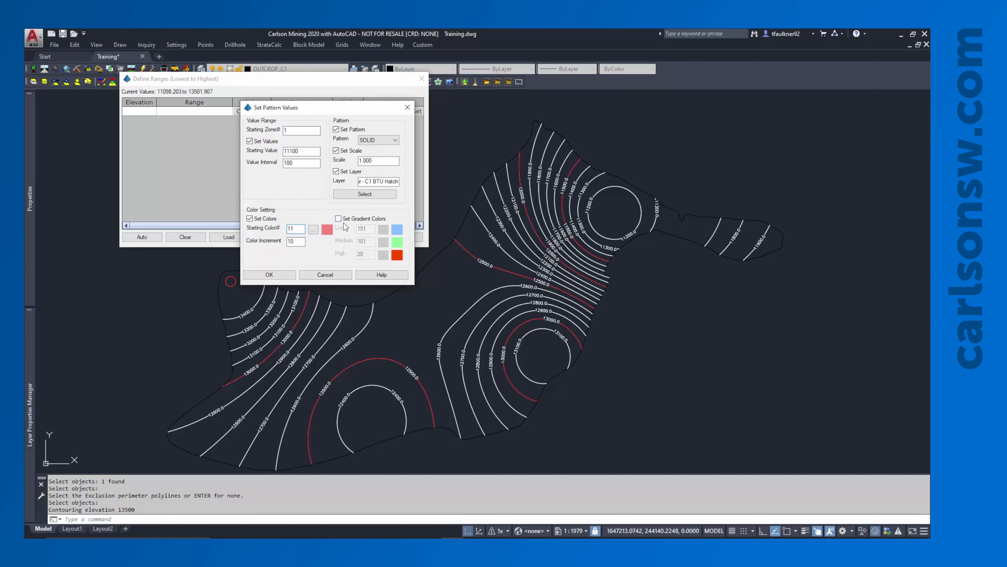
Enable gradient colors and set low to blue 170, medium to green 84 and high to red 10.
{"action": "left_click", "coordinate": [339, 219]}
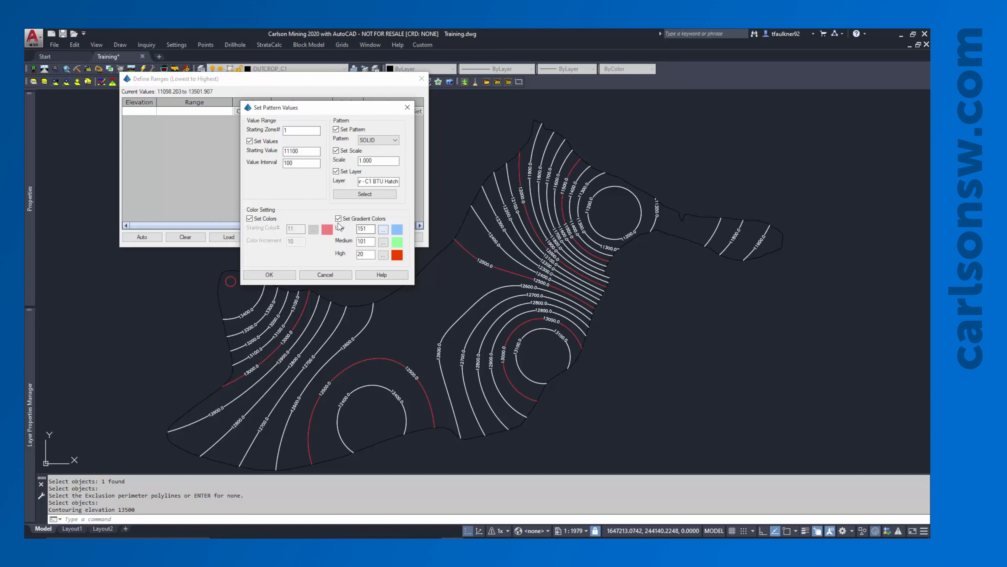
{"action": "left_click", "coordinate": [382, 230]}
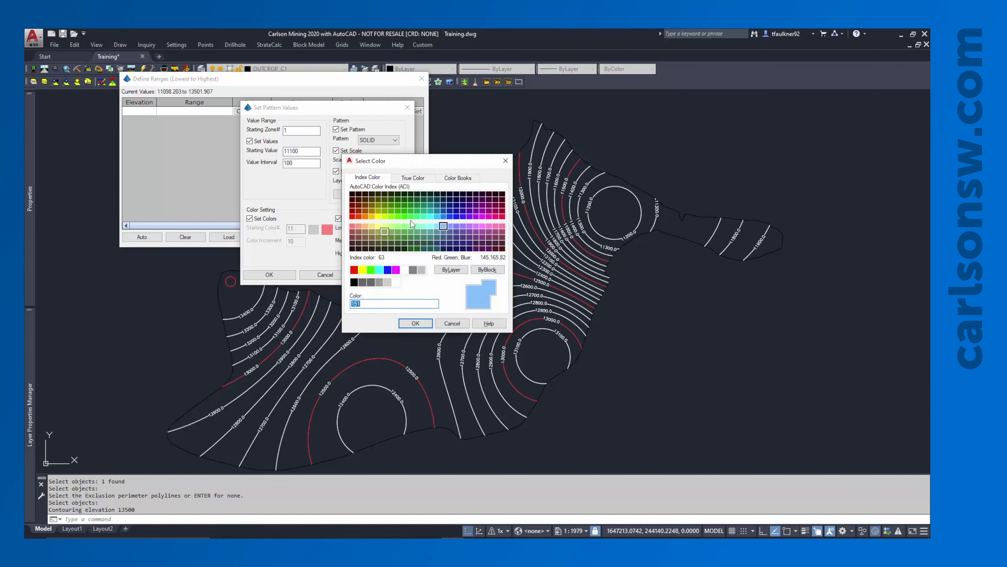
{"action": "left_click", "coordinate": [456, 217]}
{"action": "left_click", "coordinate": [415, 323]}
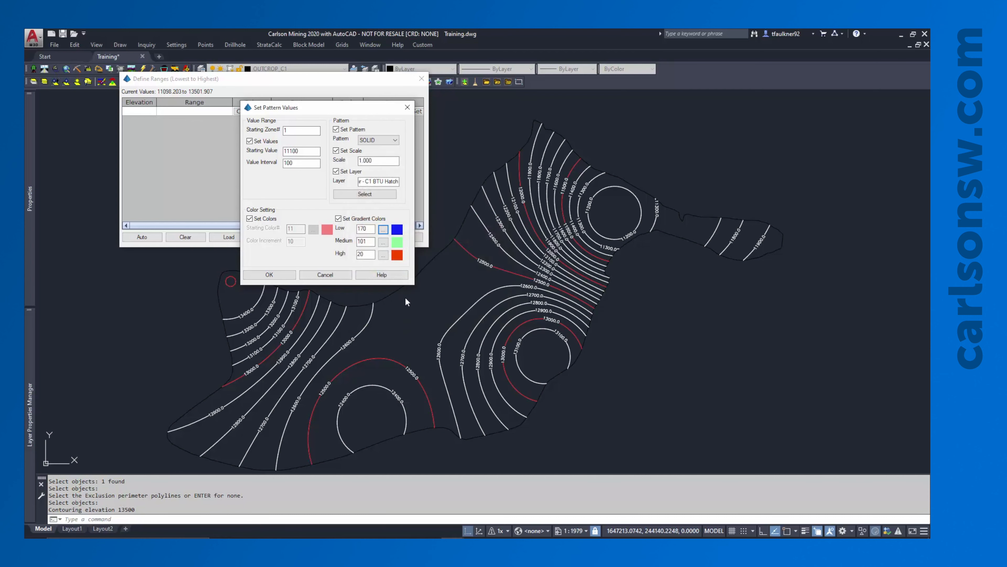
{"action": "left_click", "coordinate": [384, 239]}
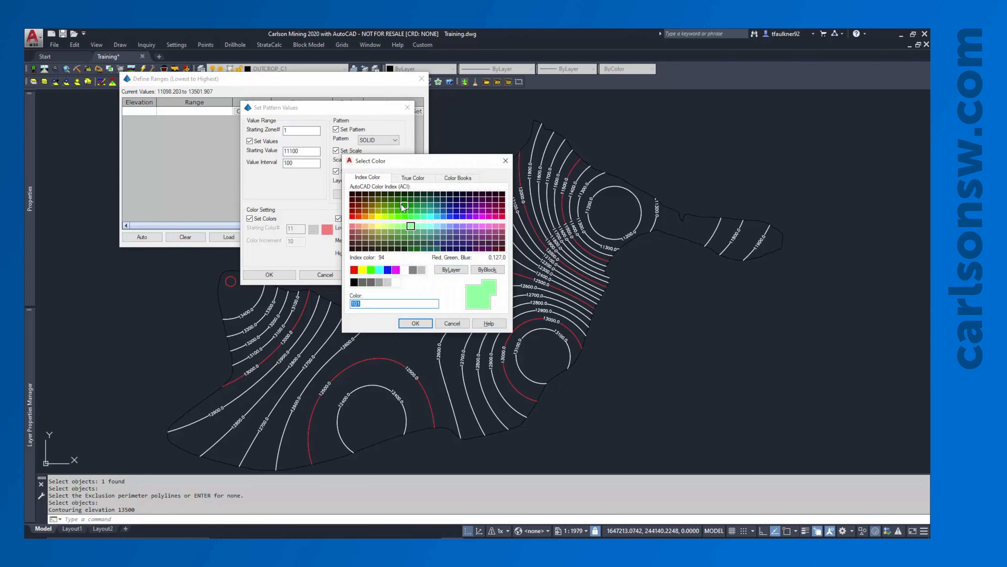
{"action": "left_click", "coordinate": [398, 204]}
{"action": "left_click", "coordinate": [416, 323]}
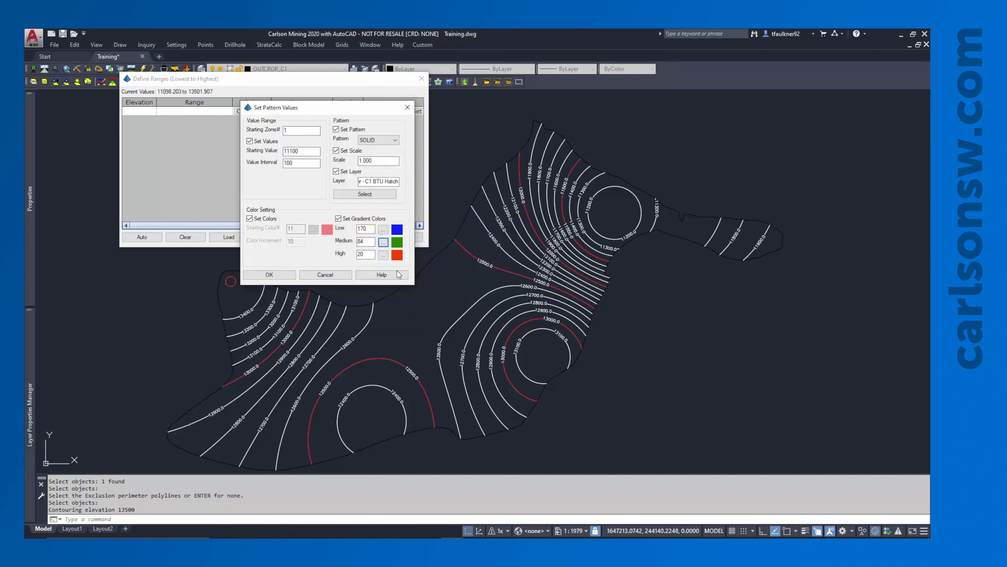
{"action": "left_click", "coordinate": [383, 255]}
{"action": "left_click", "coordinate": [351, 216]}
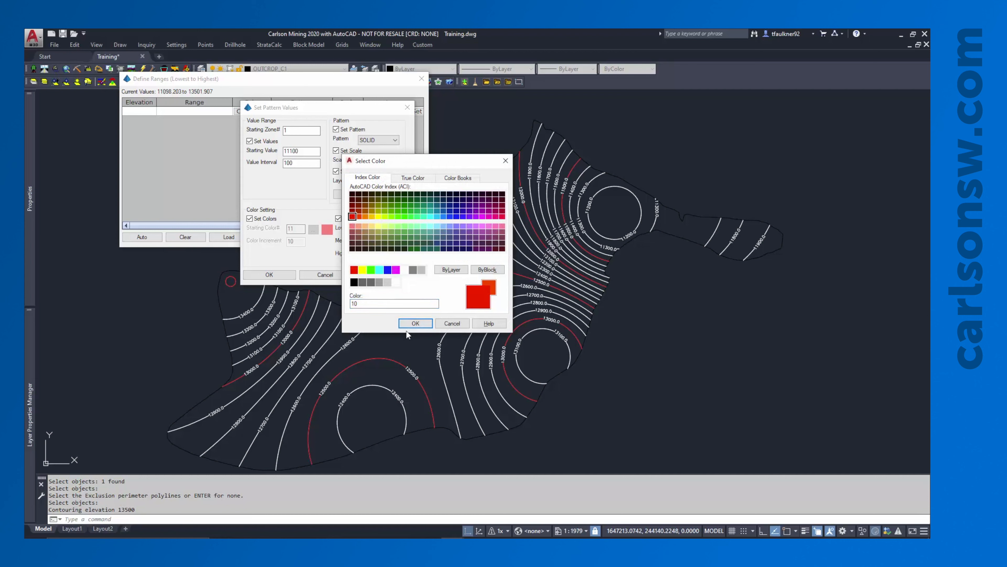
{"action": "left_click", "coordinate": [411, 324]}
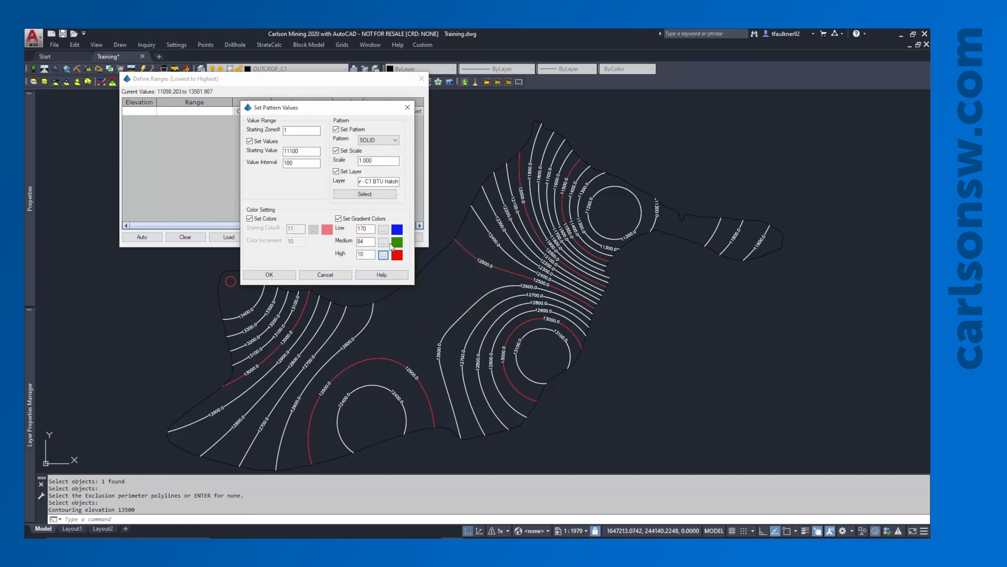
Turn off gradient colors and generate the zone ranges with starting color 11 and color increment 10.
{"action": "left_click", "coordinate": [338, 218]}
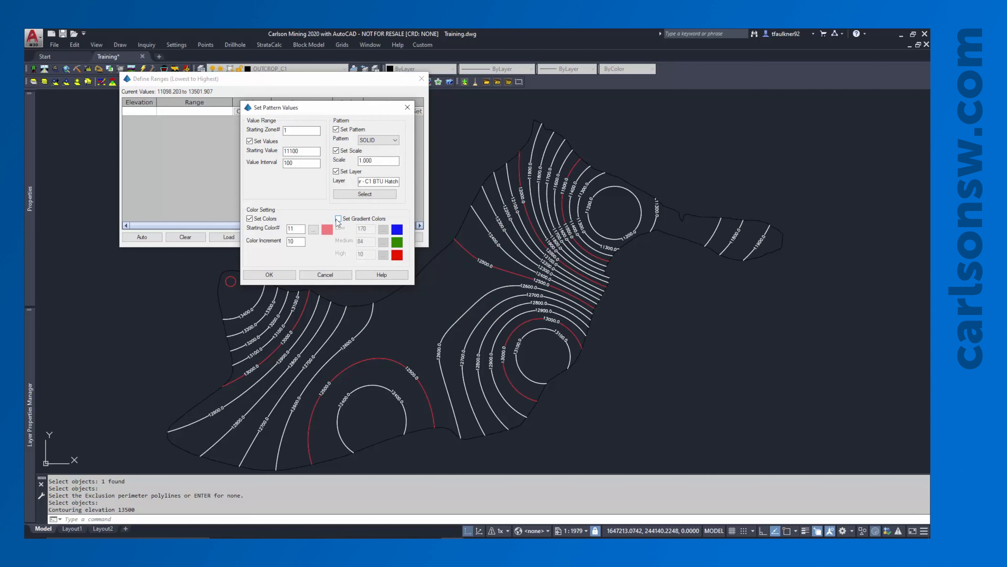
{"action": "double_click", "coordinate": [296, 229]}
{"action": "left_click", "coordinate": [275, 274]}
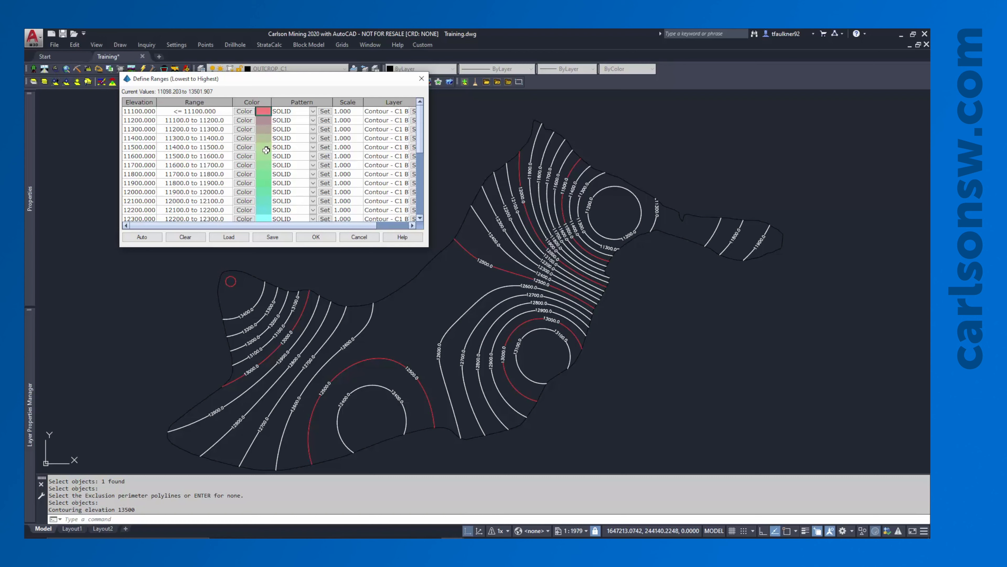
Try generating the zone colors from starting color 11 with a color increment of 2, and review the resulting ranges.
{"action": "left_click", "coordinate": [142, 237]}
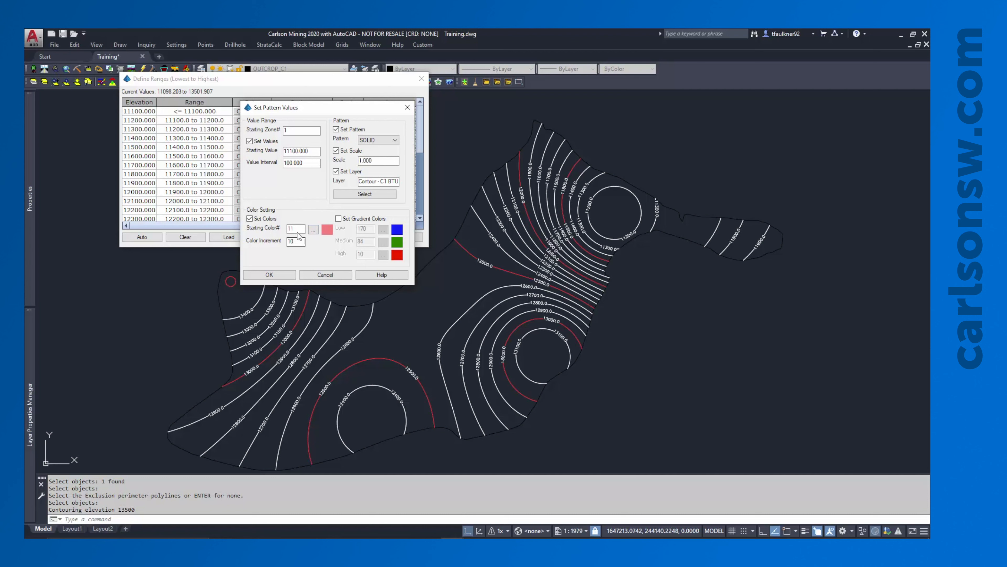
{"action": "left_click_drag", "start_coordinate": [302, 229], "coordinate": [270, 233]}
{"action": "key", "text": "Tab"}
{"action": "type", "text": "2"}
{"action": "left_click", "coordinate": [293, 268]}
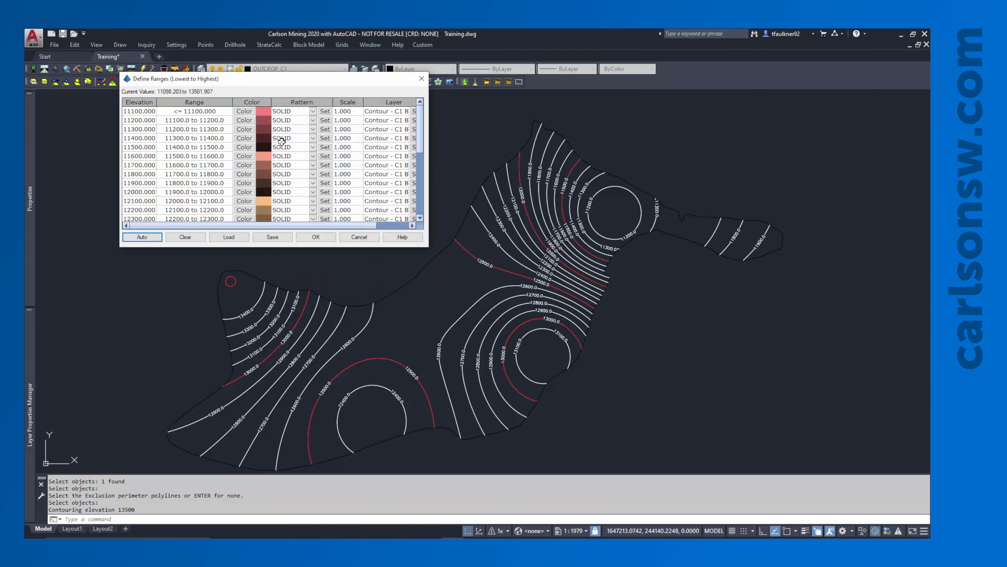
{"action": "left_click_drag", "start_coordinate": [267, 115], "coordinate": [263, 207]}
{"action": "scroll", "coordinate": [263, 206], "scroll_direction": "down", "scroll_amount": 2}
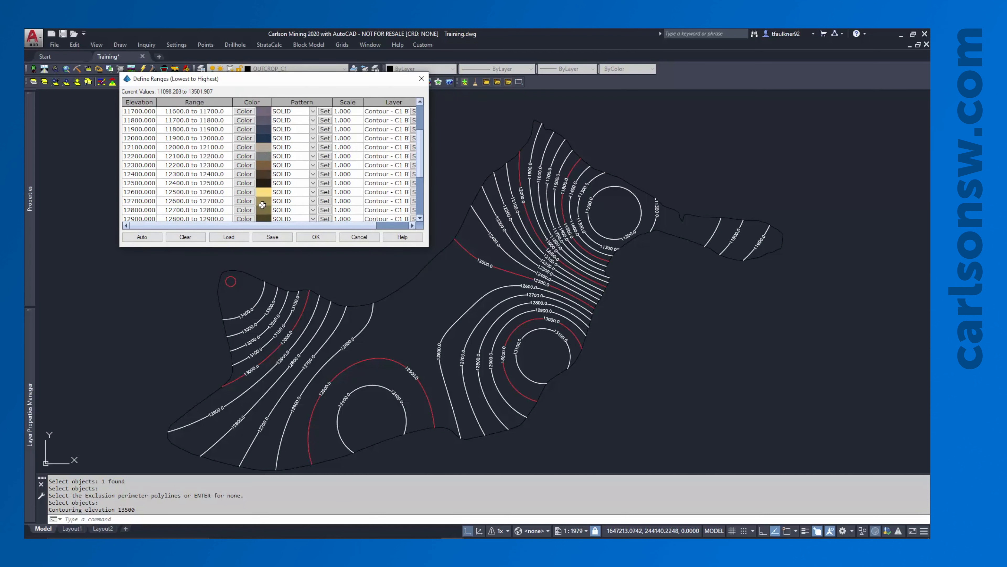
{"action": "scroll", "coordinate": [262, 205], "scroll_direction": "up", "scroll_amount": 2}
Regenerate the zone colors from starting color 11 with a color increment of 10.
{"action": "left_click", "coordinate": [158, 240]}
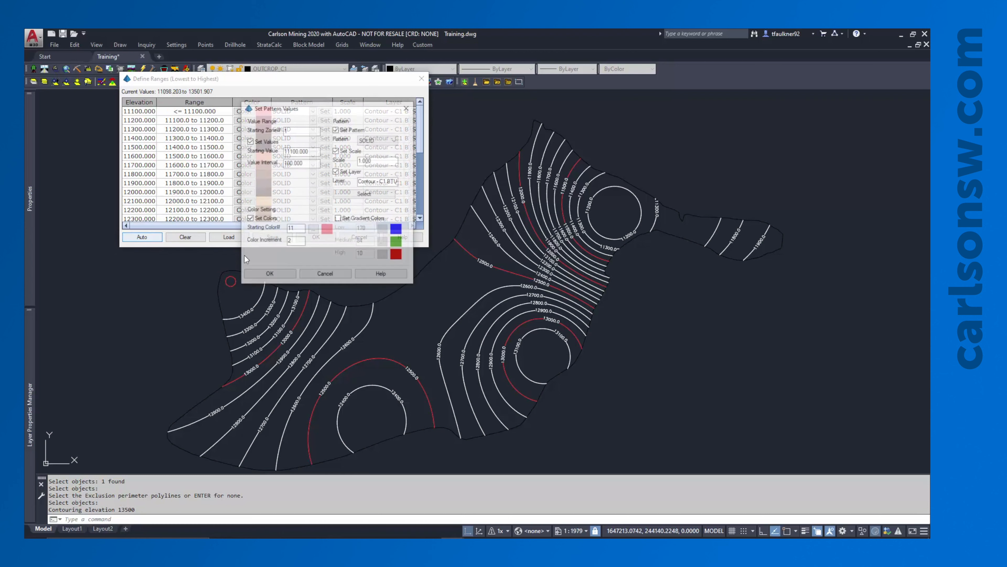
{"action": "double_click", "coordinate": [289, 242]}
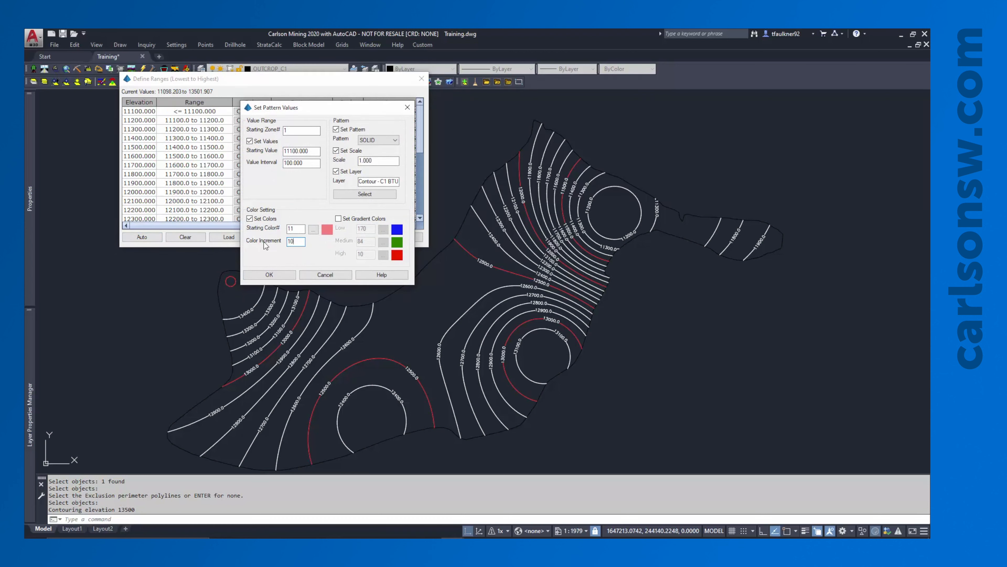
{"action": "left_click", "coordinate": [281, 275]}
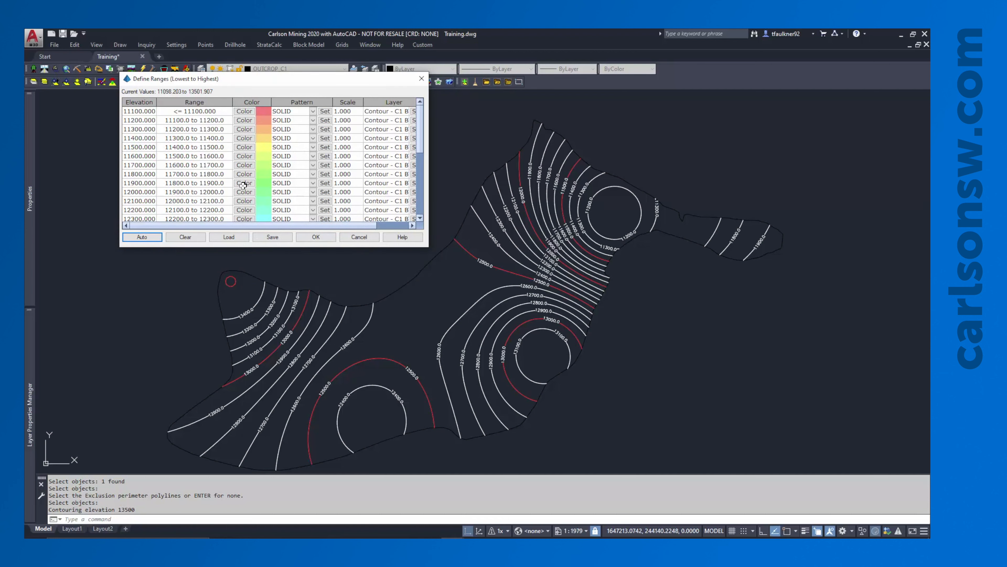
Save the zone ranges as pattern file "Hatch Zones - C1 BTU" in the Settings folder and accept them to hatch the contours.
{"action": "left_click", "coordinate": [272, 238]}
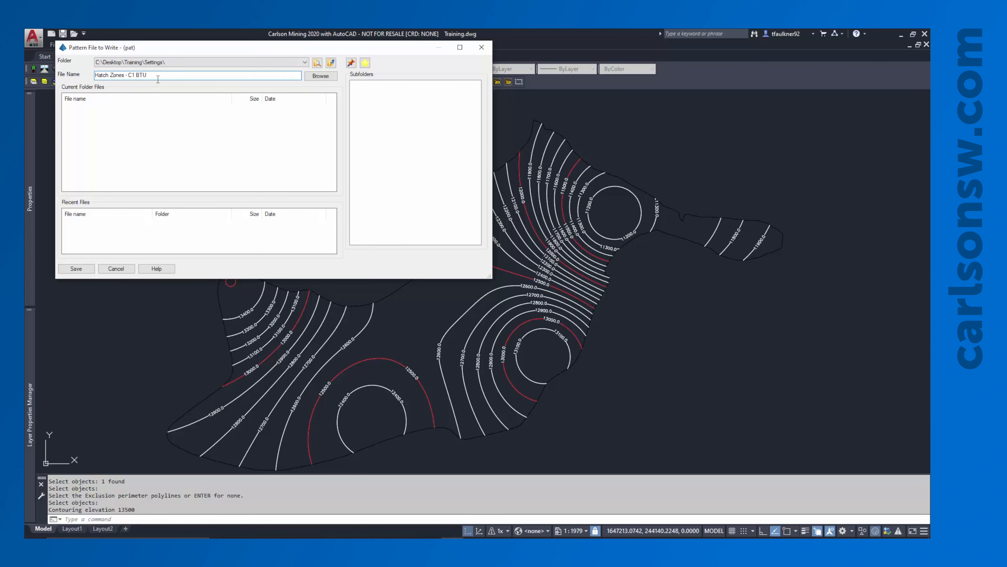
{"action": "left_click", "coordinate": [83, 269]}
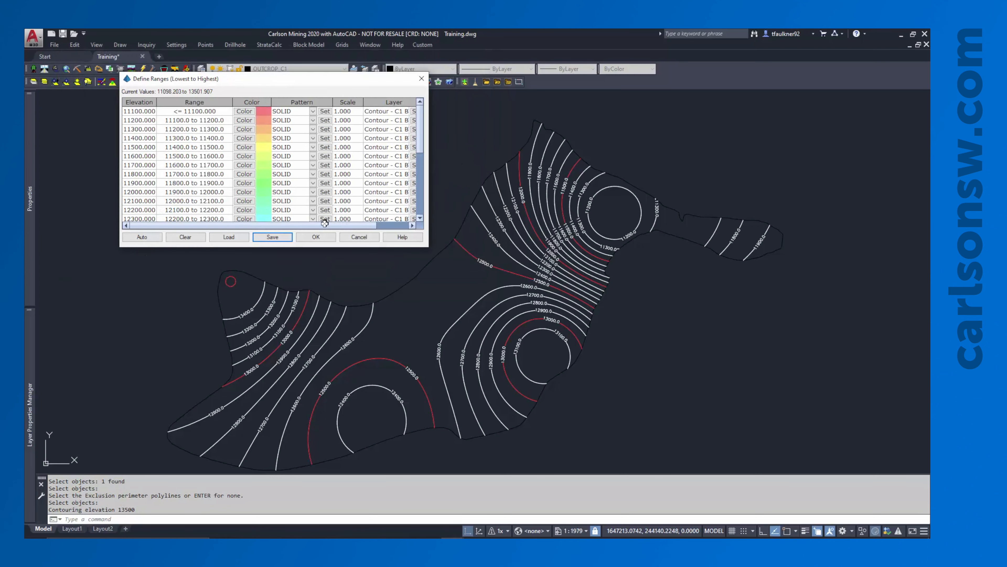
{"action": "left_click", "coordinate": [315, 237]}
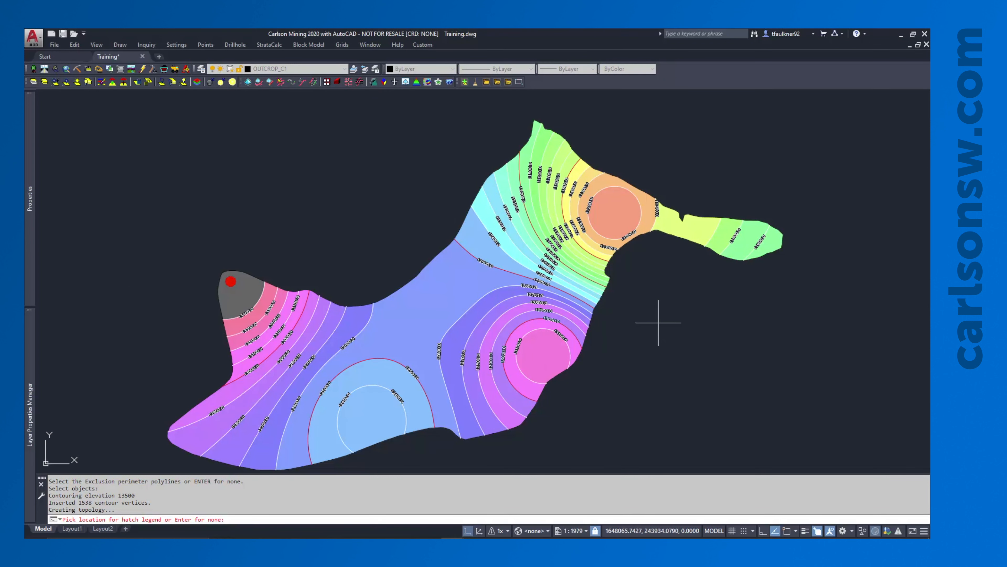
Place the hatch legend beside the southwest end of the hatched C1 outcrop with a legend size of 100.
{"action": "scroll", "coordinate": [656, 323], "scroll_direction": "down", "scroll_amount": 4}
{"action": "scroll", "coordinate": [581, 281], "scroll_direction": "up", "scroll_amount": 2}
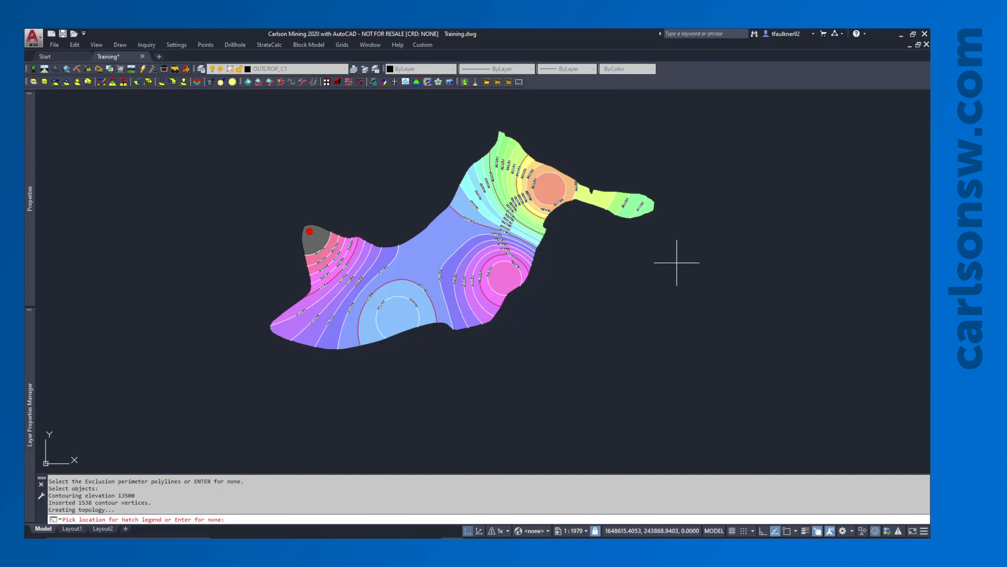
{"action": "left_click", "coordinate": [210, 333]}
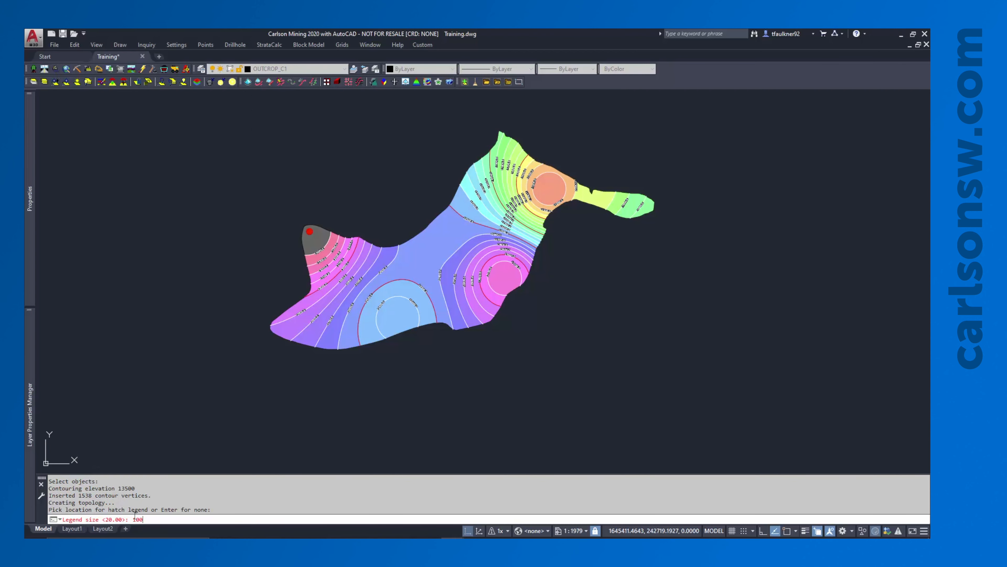
{"action": "key", "text": "Return"}
{"action": "scroll", "coordinate": [416, 225], "scroll_direction": "down", "scroll_amount": 3}
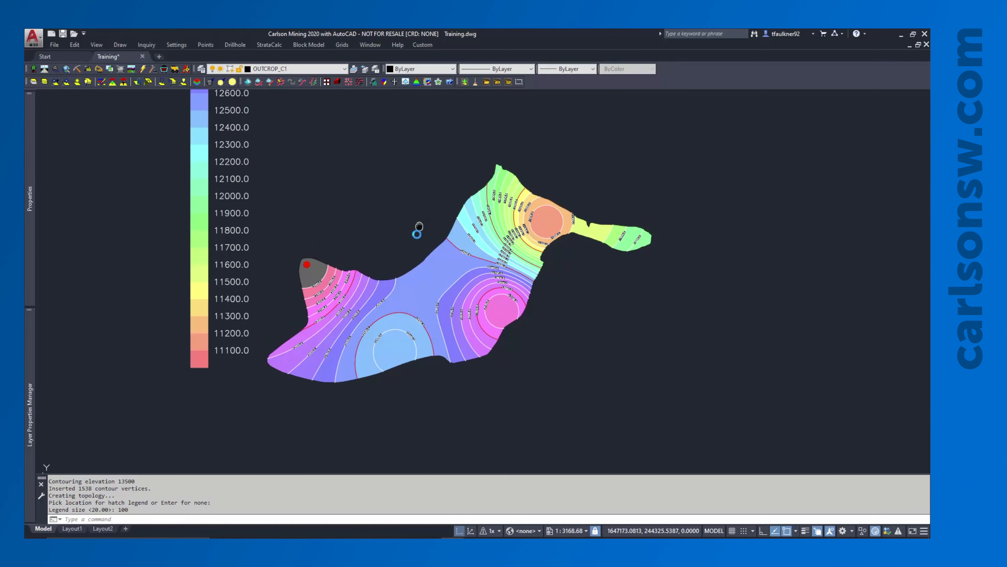
{"action": "scroll", "coordinate": [357, 236], "scroll_direction": "down", "scroll_amount": 2}
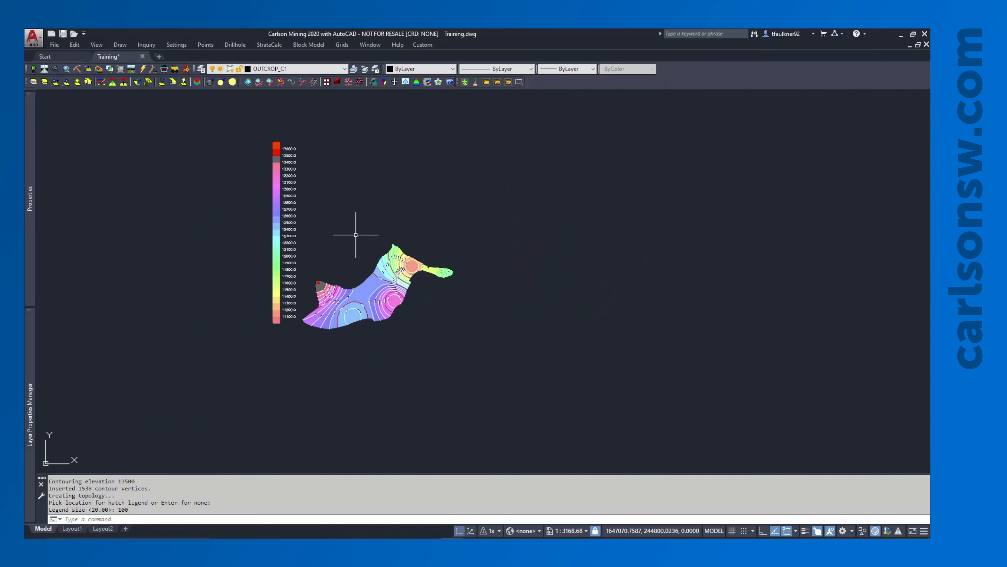
{"action": "scroll", "coordinate": [355, 235], "scroll_direction": "up", "scroll_amount": 2}
{"action": "middle_click_drag", "start_coordinate": [346, 234], "coordinate": [340, 270]}
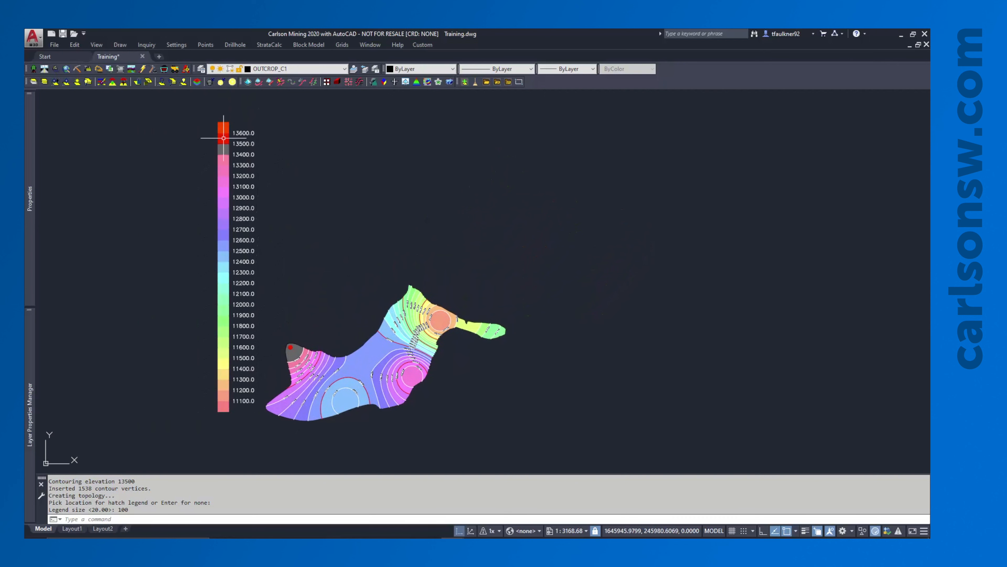
Scale the whole hatch legend by 0.25 about a base point just west of the outcrop's southwest tip.
{"action": "left_click", "coordinate": [75, 45]}
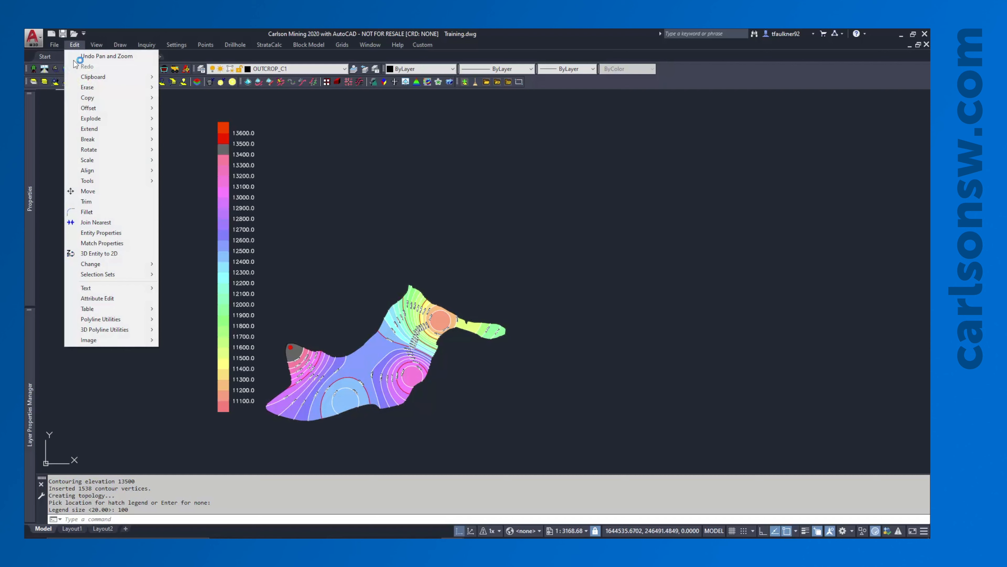
{"action": "mouse_move", "coordinate": [95, 160]}
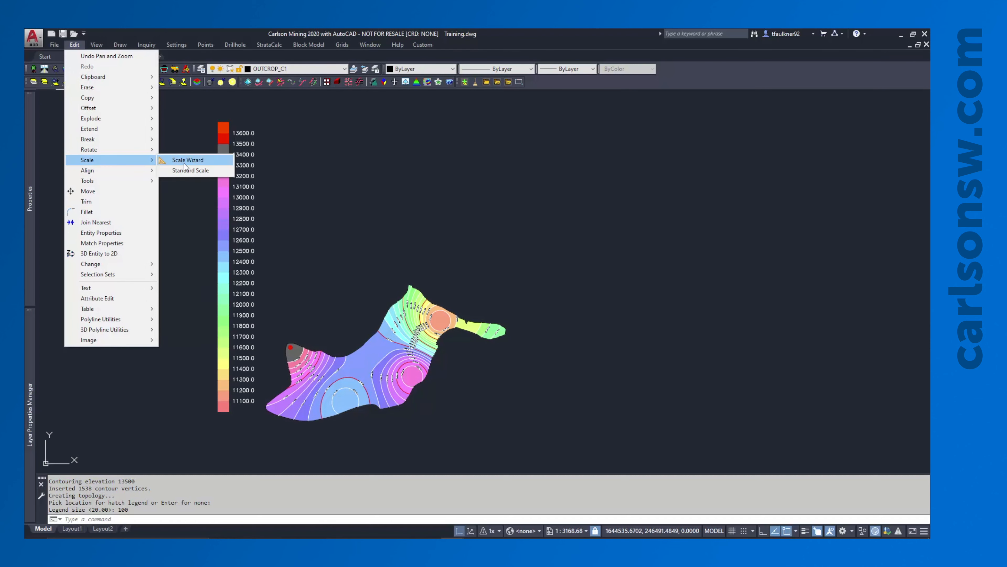
{"action": "left_click", "coordinate": [190, 171]}
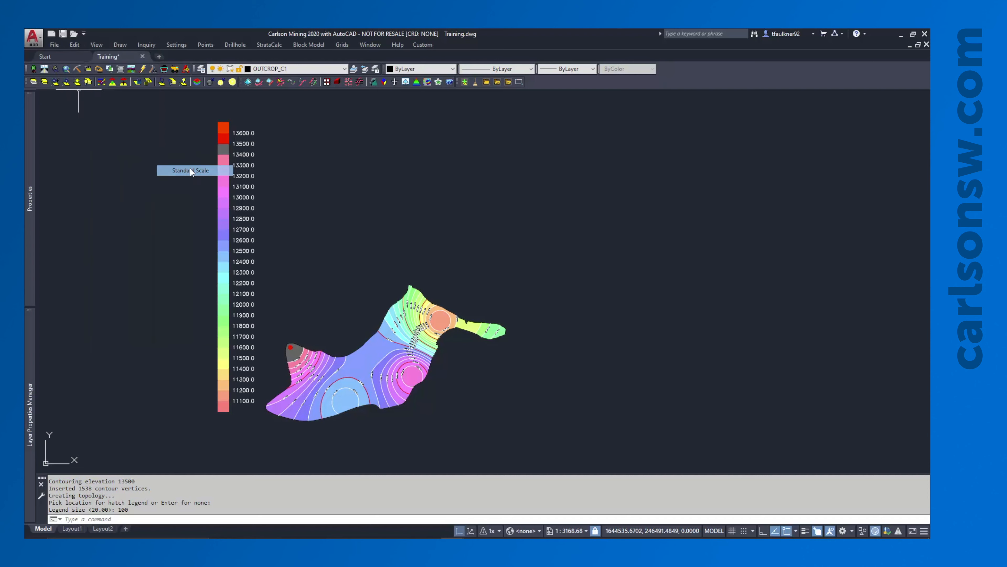
{"action": "left_click", "coordinate": [260, 110]}
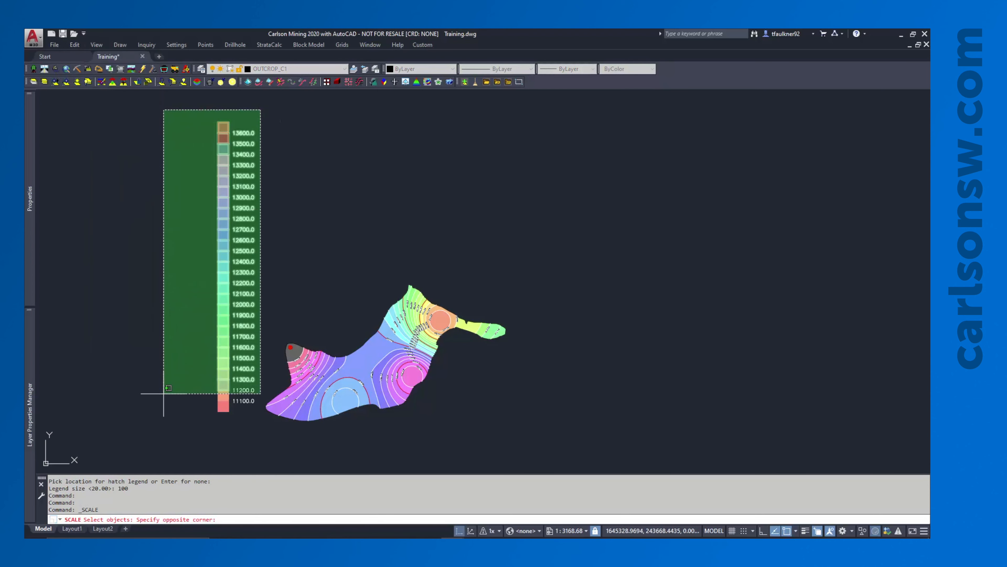
{"action": "left_click", "coordinate": [171, 423]}
{"action": "key", "text": "Return"}
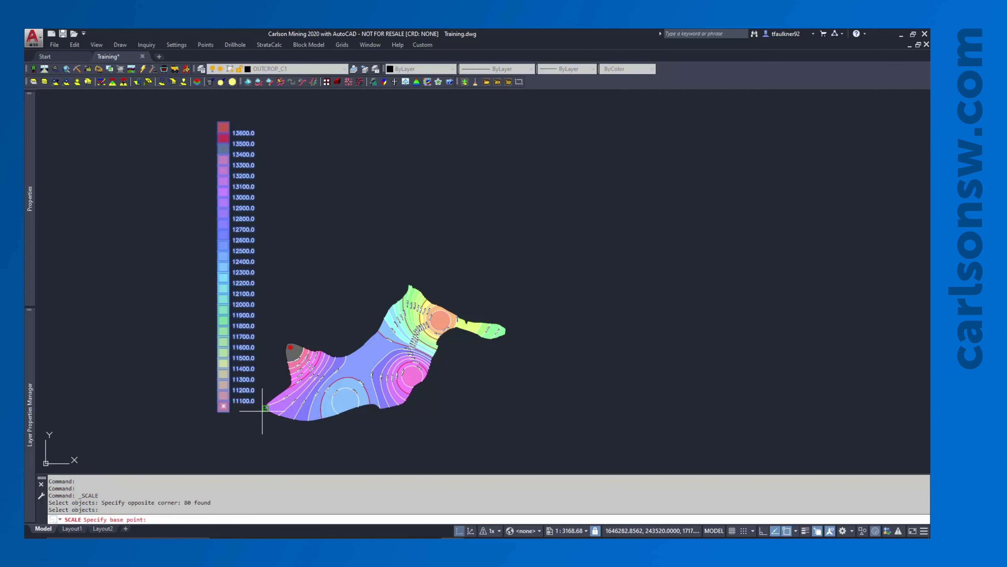
{"action": "scroll", "coordinate": [260, 413], "scroll_direction": "up", "scroll_amount": 2}
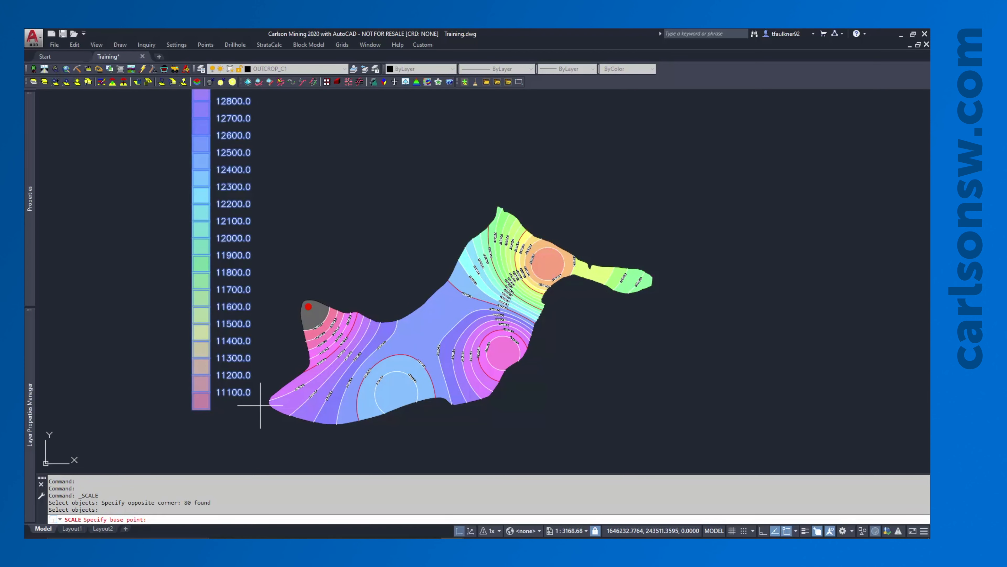
{"action": "left_click", "coordinate": [260, 405]}
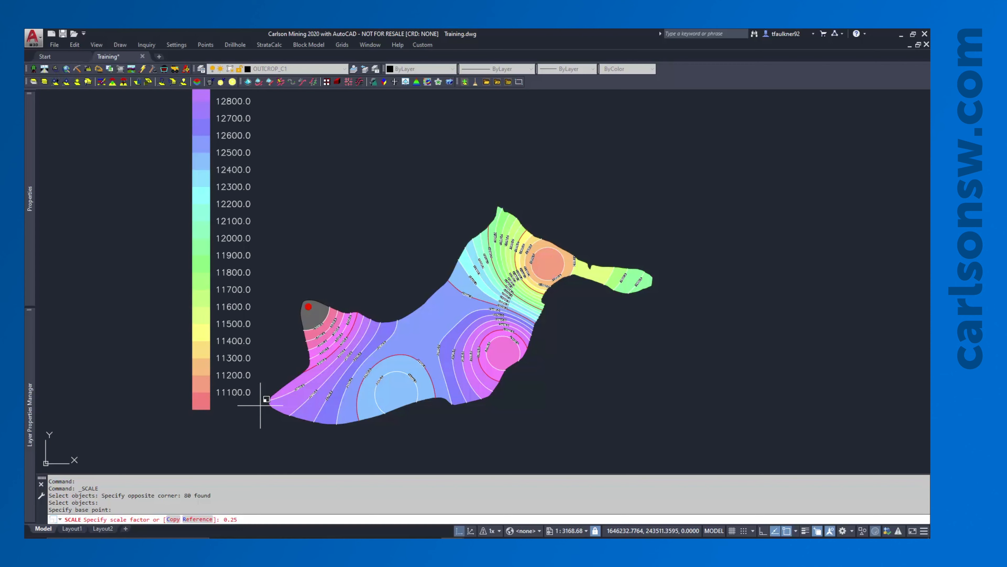
{"action": "key", "text": "Return"}
{"action": "scroll", "coordinate": [260, 405], "scroll_direction": "up", "scroll_amount": 5}
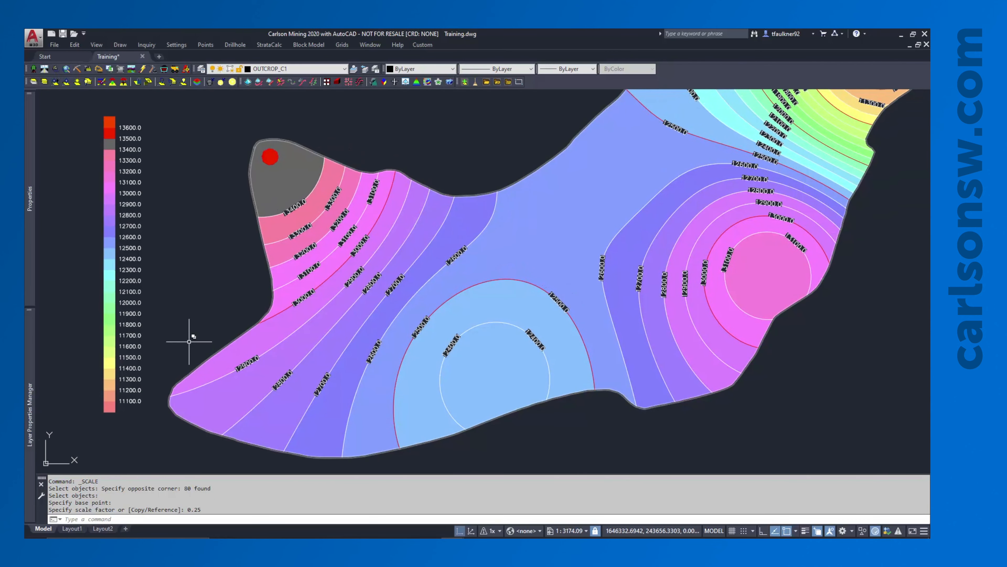
{"action": "middle_click_drag", "start_coordinate": [161, 260], "coordinate": [151, 279]}
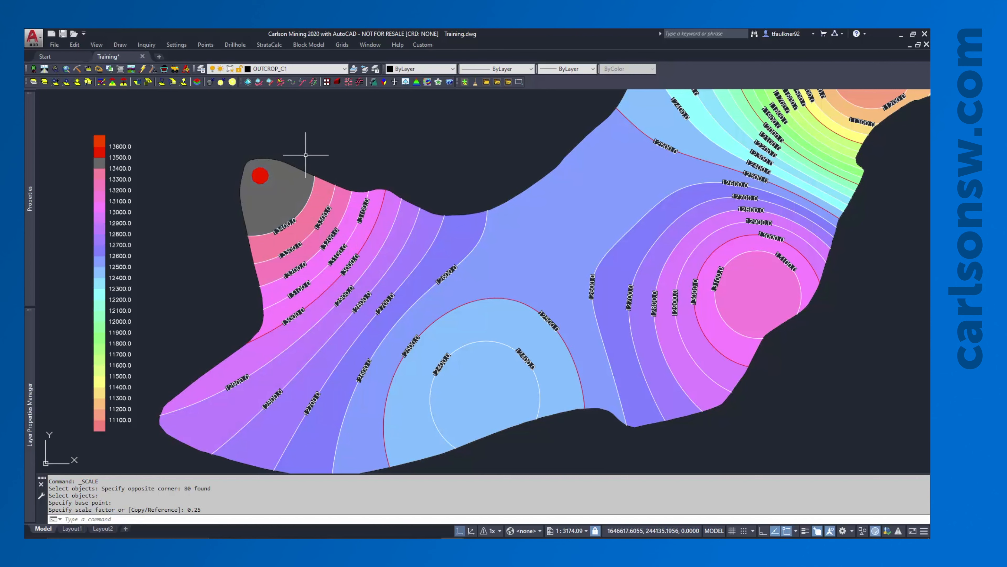
{"action": "scroll", "coordinate": [333, 158], "scroll_direction": "down", "scroll_amount": 2}
{"action": "middle_click_drag", "start_coordinate": [380, 155], "coordinate": [295, 225]}
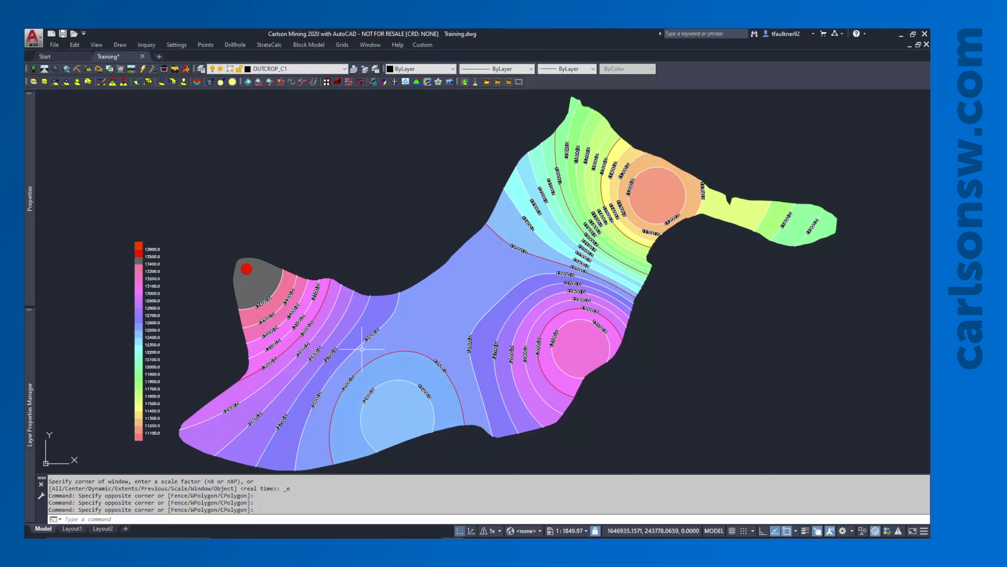
Freeze the Contour - C1 BTU Hatch, Contour - C1 BTU and Contour - C1 BTU Index layers by picking their entities.
{"action": "left_click", "coordinate": [56, 82]}
{"action": "left_click", "coordinate": [462, 331]}
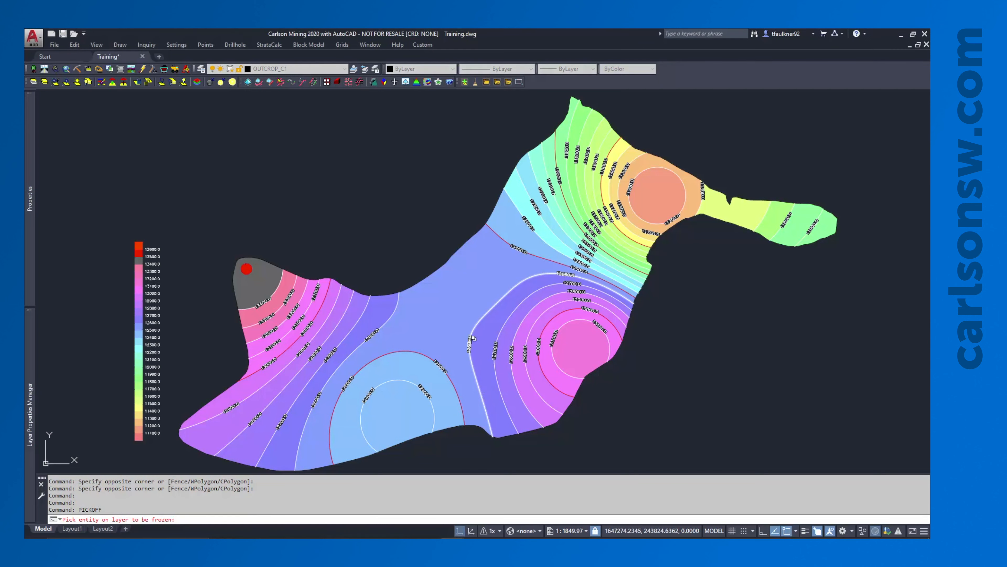
{"action": "left_click", "coordinate": [469, 345]}
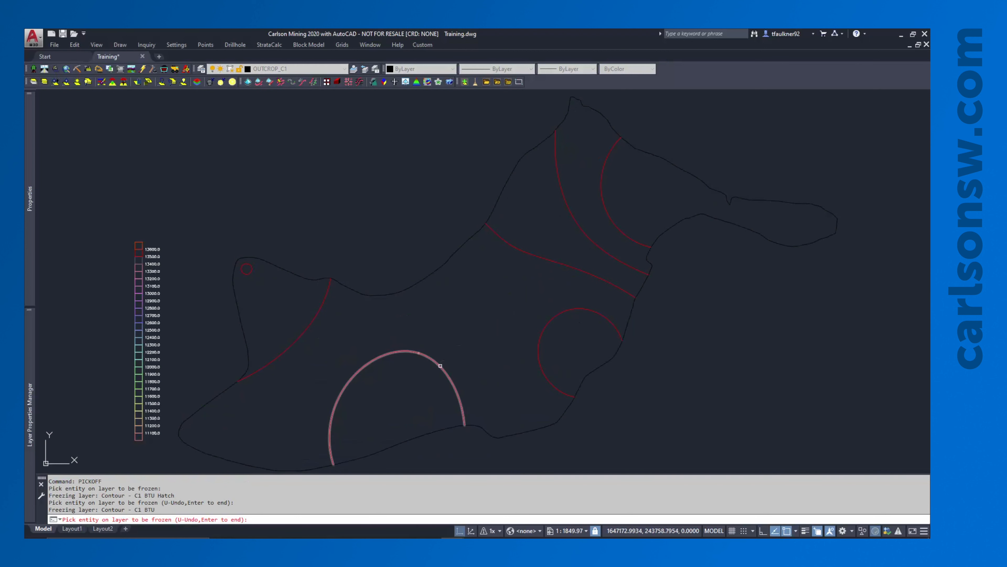
{"action": "left_click", "coordinate": [440, 365]}
{"action": "left_click", "coordinate": [440, 365]}
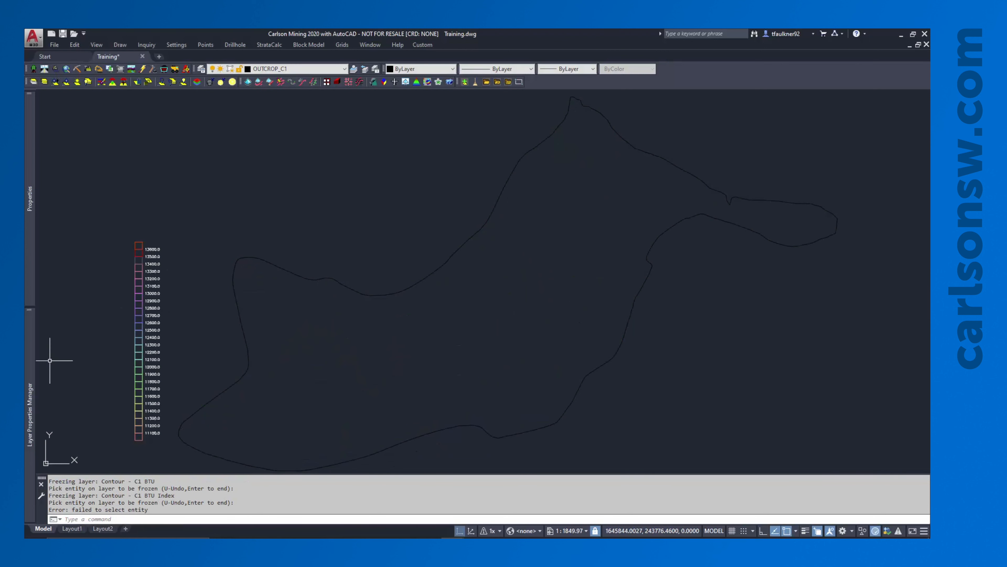
Thaw layer OUTCROP_C2_KEY, make it the current layer, and freeze layer OUTCROP_C1.
{"action": "mouse_move", "coordinate": [30, 335]}
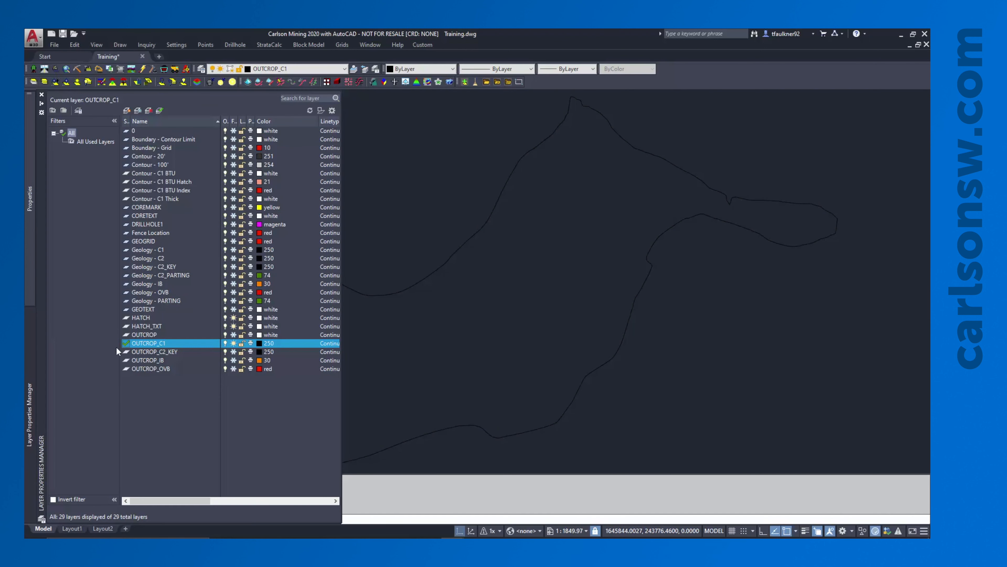
{"action": "left_click", "coordinate": [172, 352]}
{"action": "left_click", "coordinate": [233, 352]}
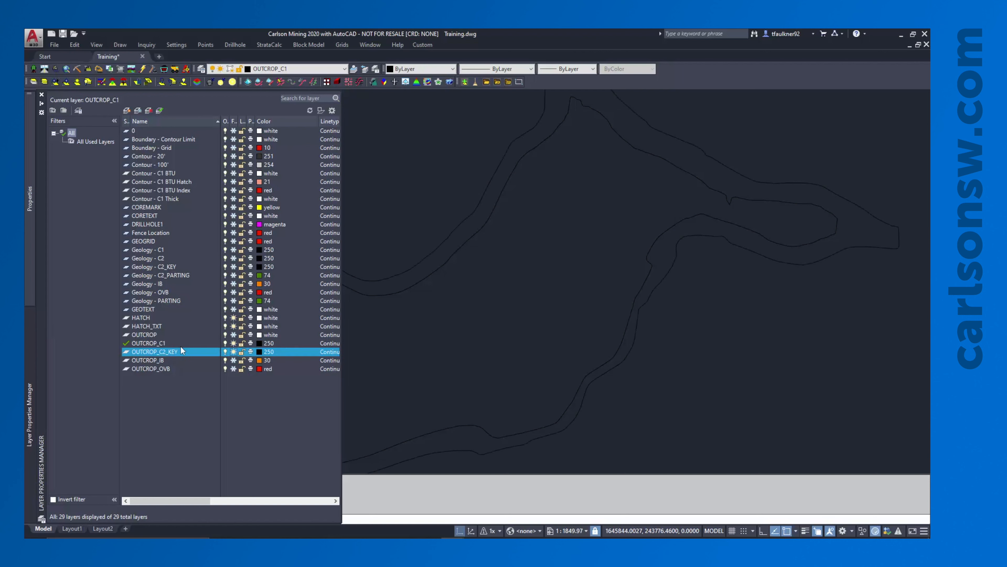
{"action": "double_click", "coordinate": [126, 351]}
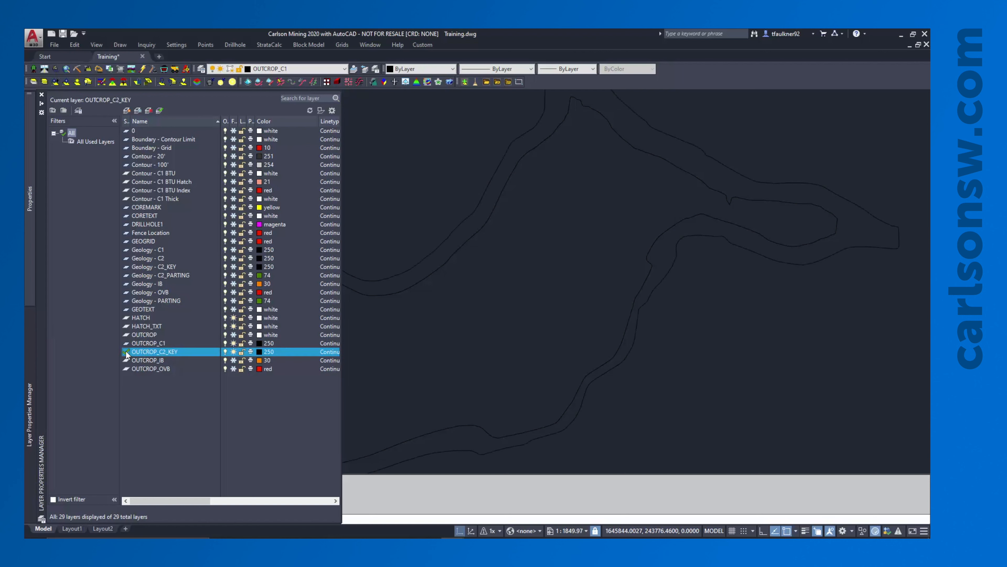
{"action": "left_click", "coordinate": [233, 343]}
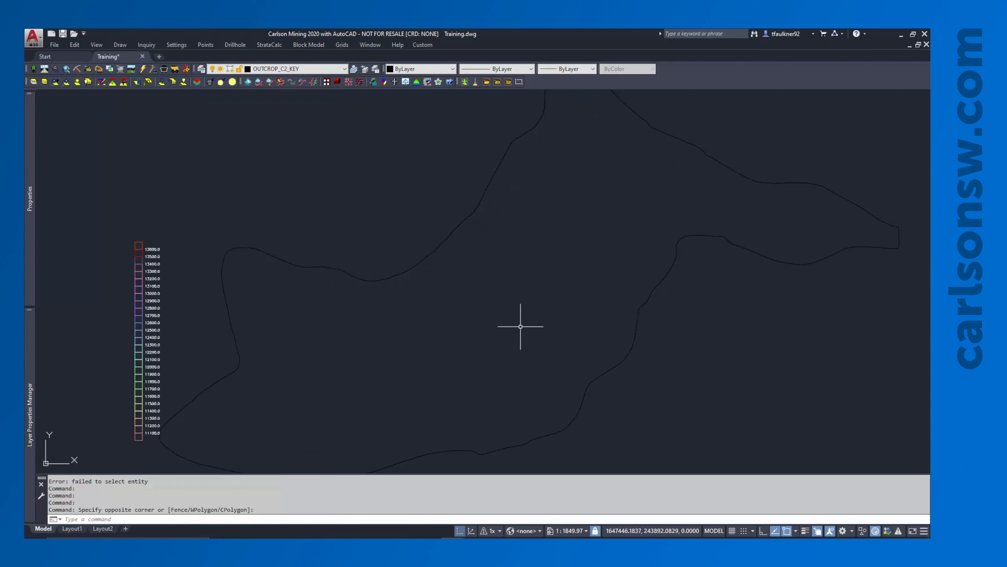
{"action": "middle_click_drag", "start_coordinate": [521, 326], "coordinate": [448, 324]}
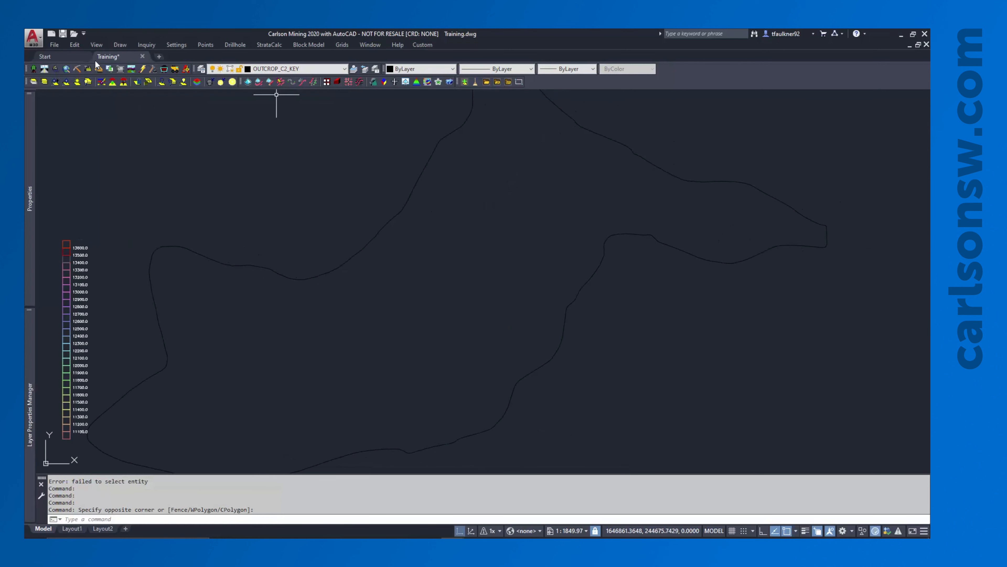
Freeze the legend's HATCH_TXT and HATCH layers by picking its labels and color boxes, leaving only the C2_KEY outcrop.
{"action": "left_click", "coordinate": [55, 81]}
{"action": "left_click", "coordinate": [76, 291]}
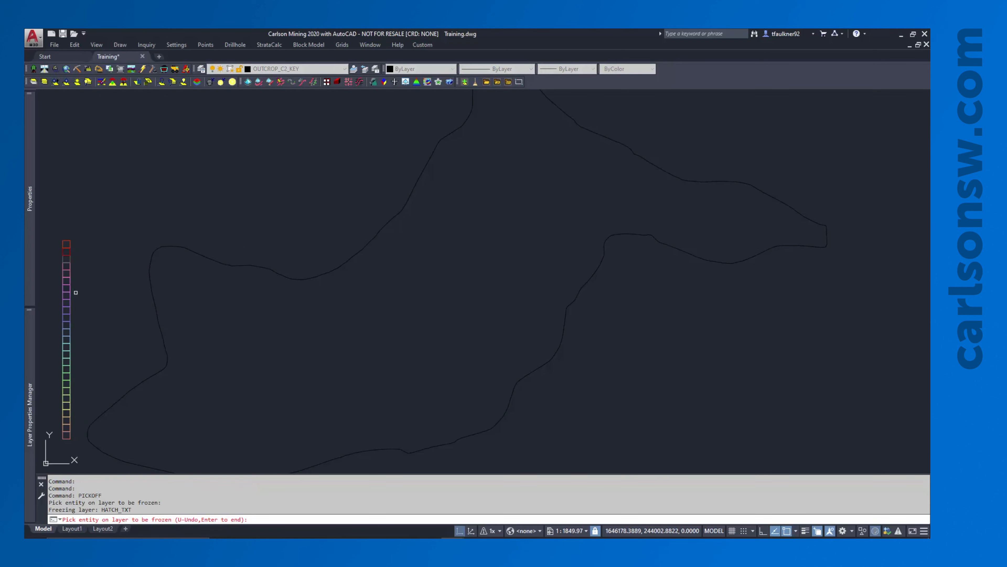
{"action": "left_click", "coordinate": [76, 293]}
{"action": "key", "text": "Return"}
{"action": "left_click", "coordinate": [71, 293]}
{"action": "key", "text": "Return"}
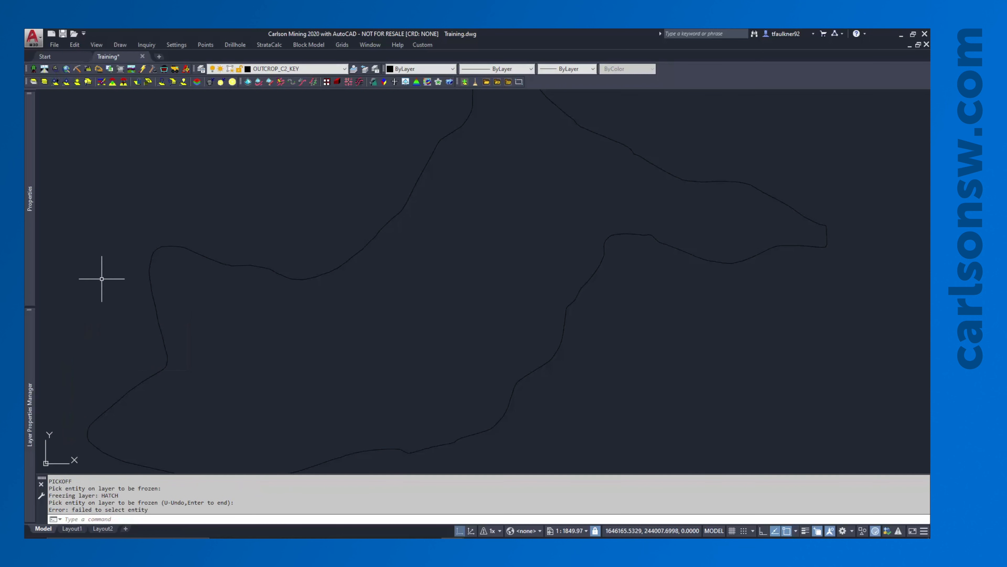
{"action": "scroll", "coordinate": [294, 210], "scroll_direction": "down", "scroll_amount": 2}
{"action": "middle_click_drag", "start_coordinate": [294, 210], "coordinate": [347, 228]}
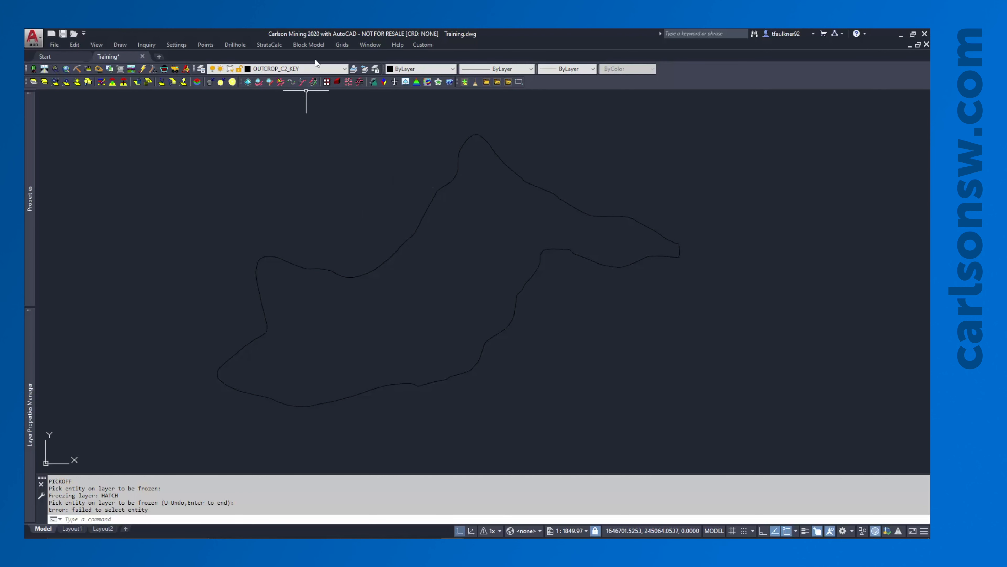
{"action": "left_click", "coordinate": [280, 45]}
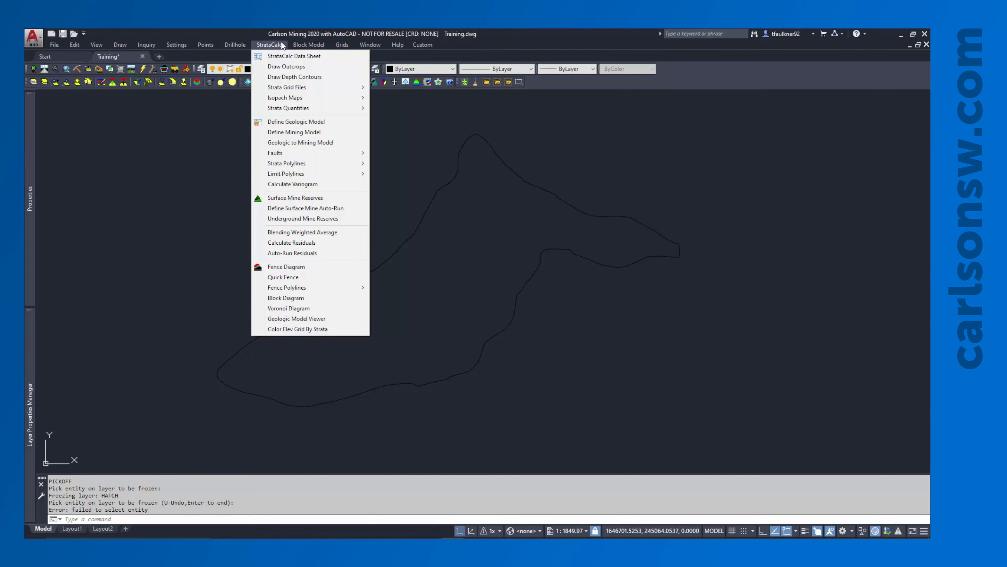
{"action": "mouse_move", "coordinate": [292, 100]}
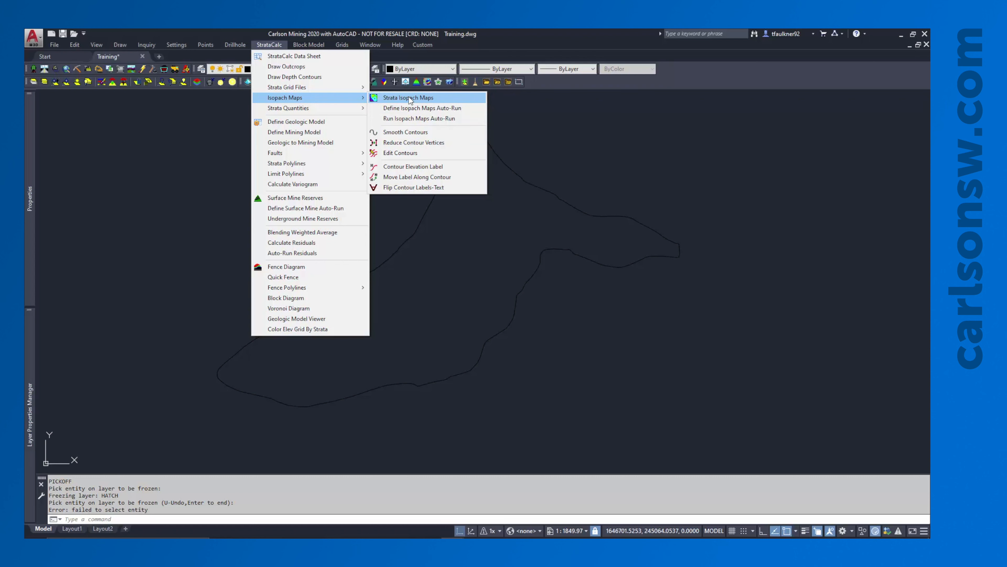
{"action": "left_click", "coordinate": [347, 42]}
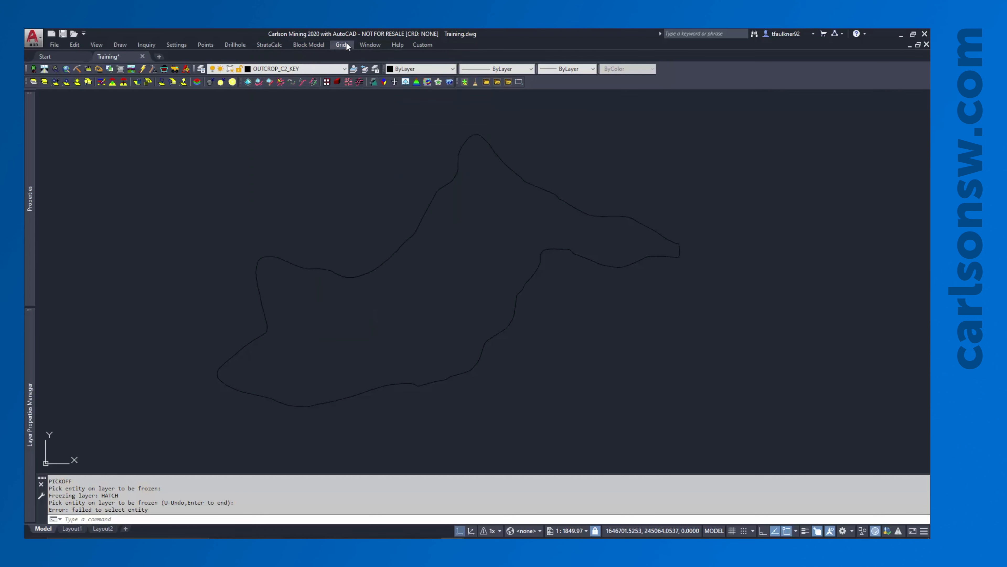
{"action": "left_click", "coordinate": [347, 43]}
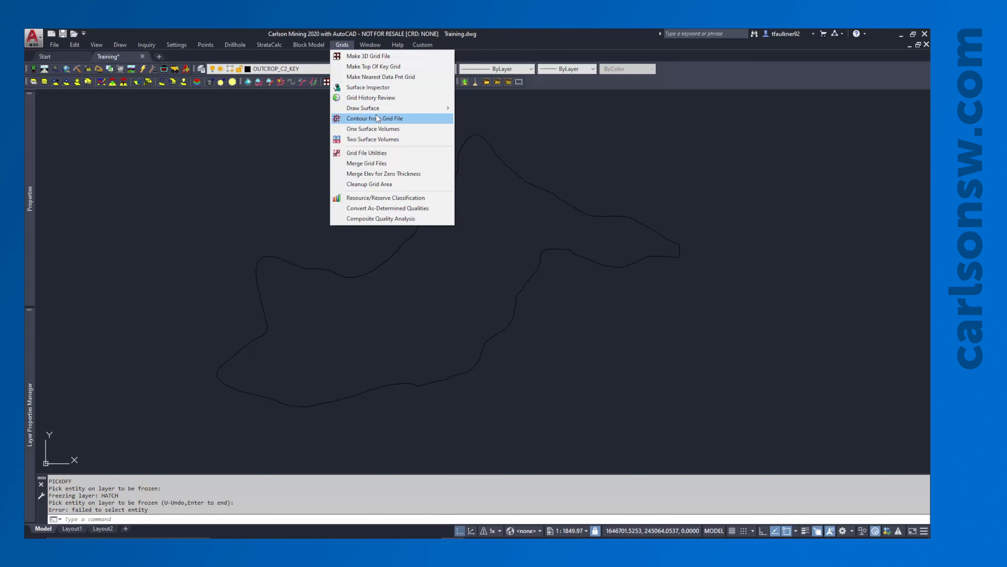
Start defining an isopach maps auto-run without drillholes, keeping screen selection, with the C2_KEY outcrop as inclusion perimeter and no exclusion perimeter.
{"action": "mouse_move", "coordinate": [269, 45]}
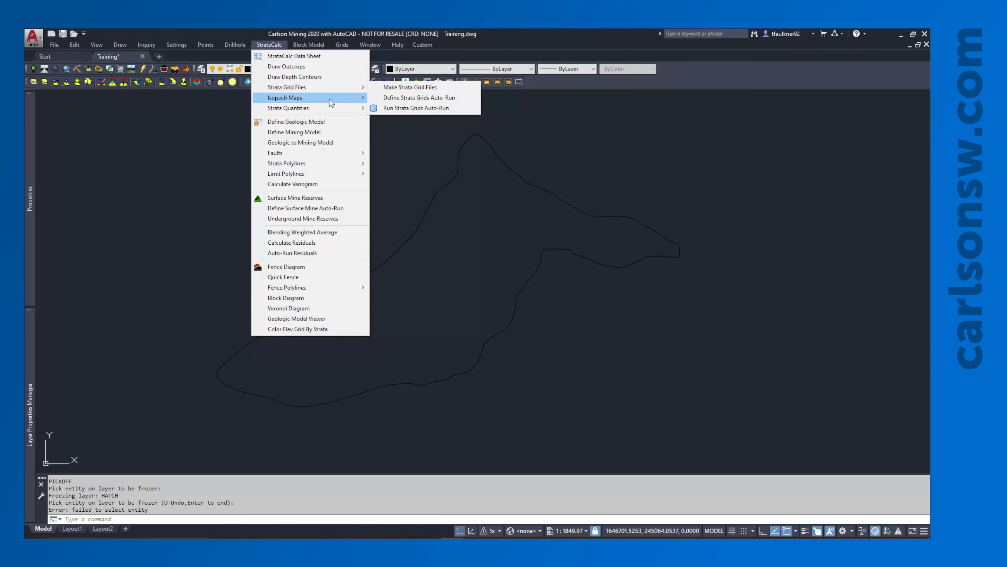
{"action": "mouse_move", "coordinate": [333, 98]}
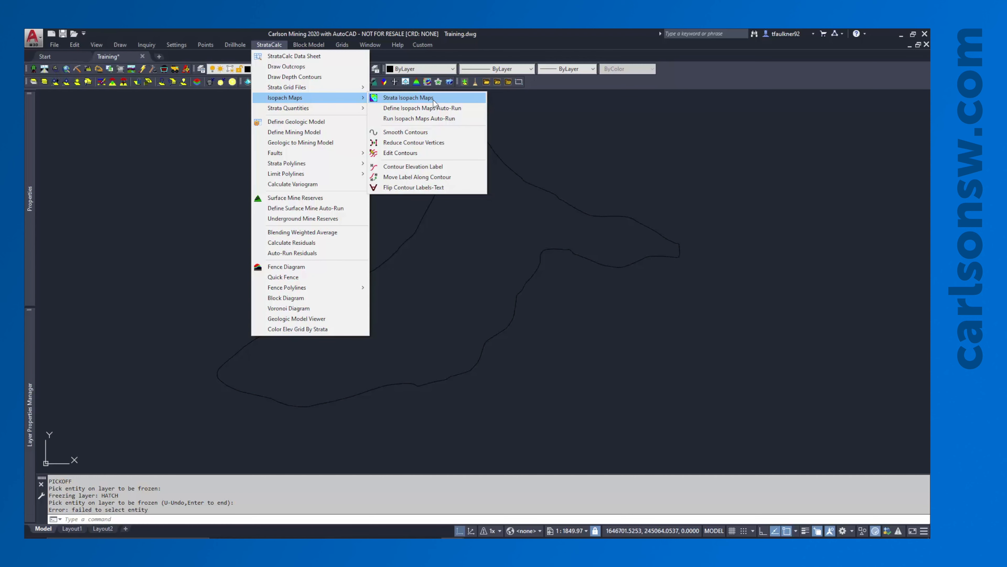
{"action": "left_click", "coordinate": [406, 109]}
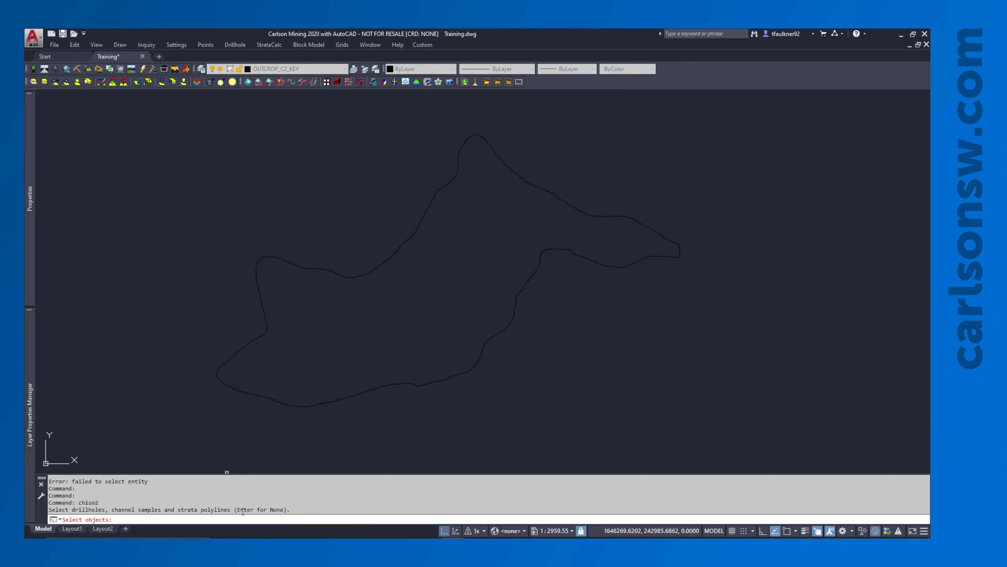
{"action": "key", "text": "Return"}
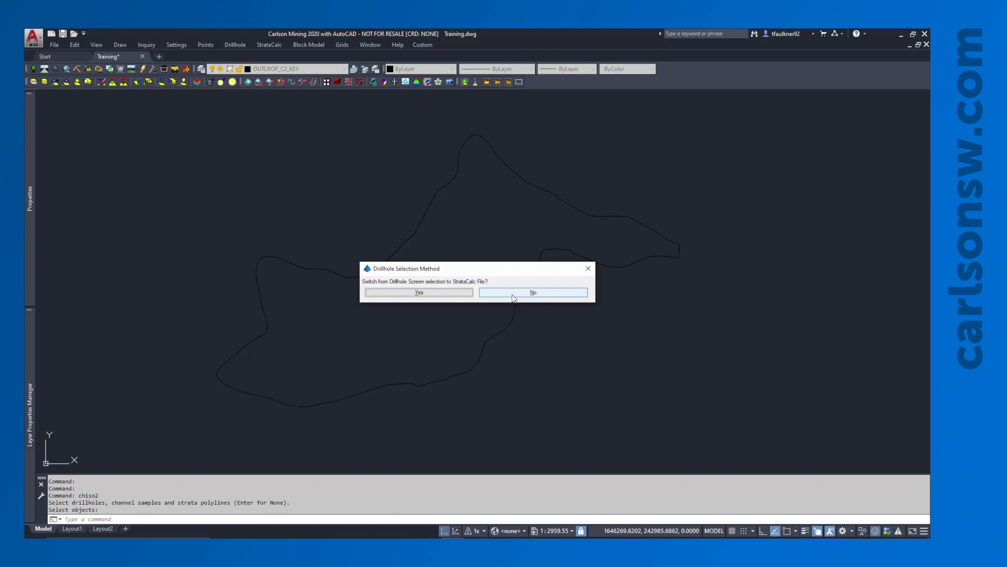
{"action": "left_click", "coordinate": [536, 293]}
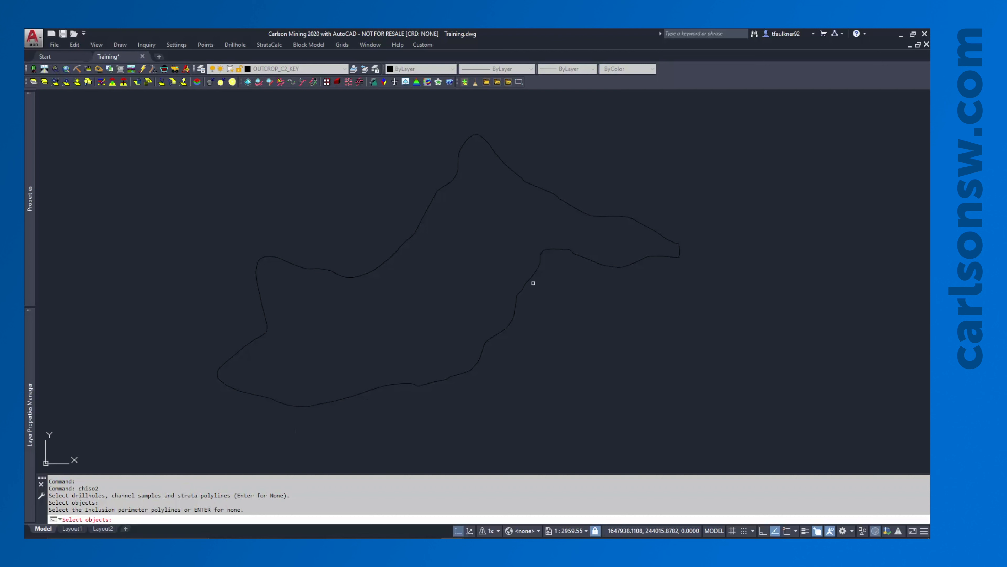
{"action": "left_click", "coordinate": [533, 276]}
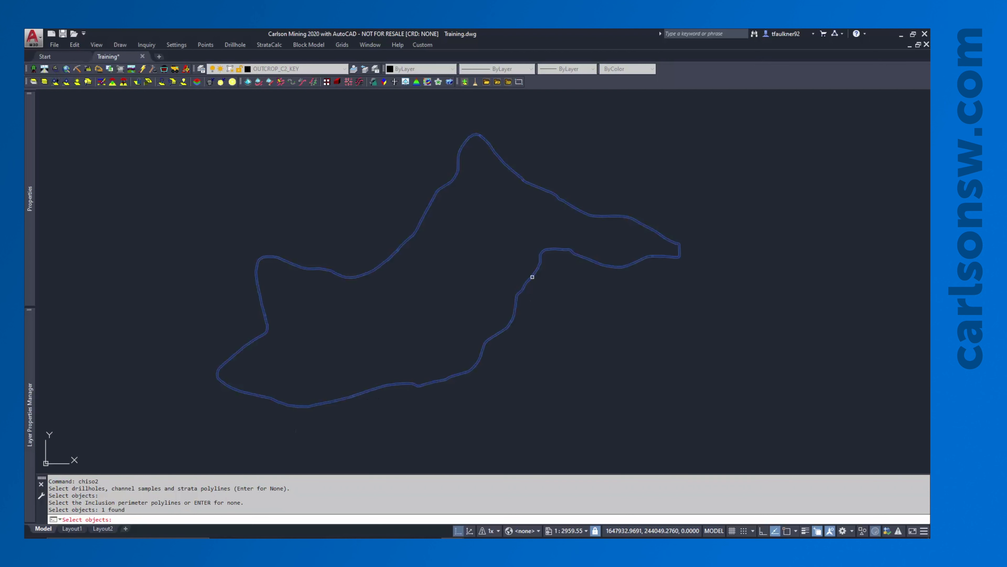
{"action": "key", "text": "Return"}
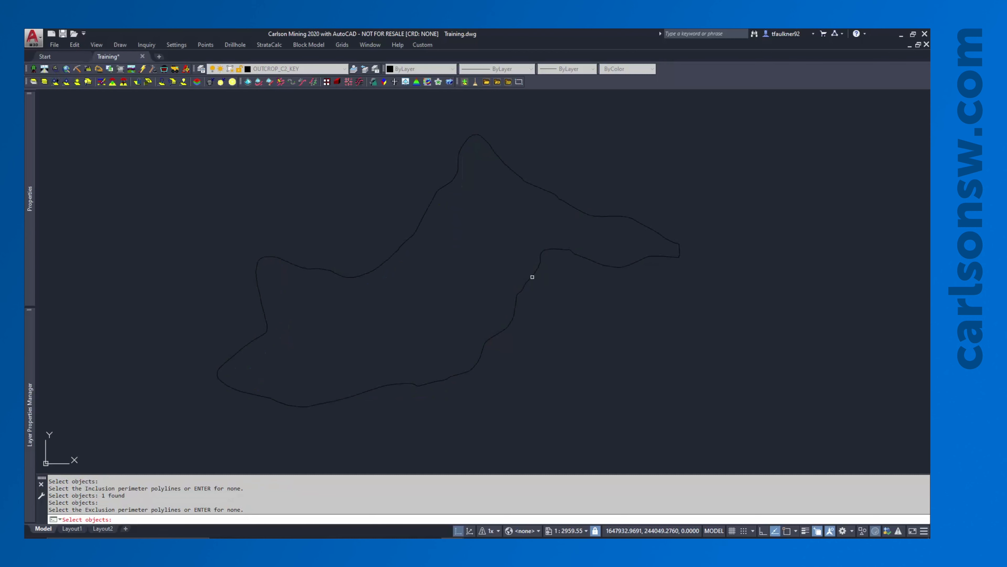
{"action": "key", "text": "Return"}
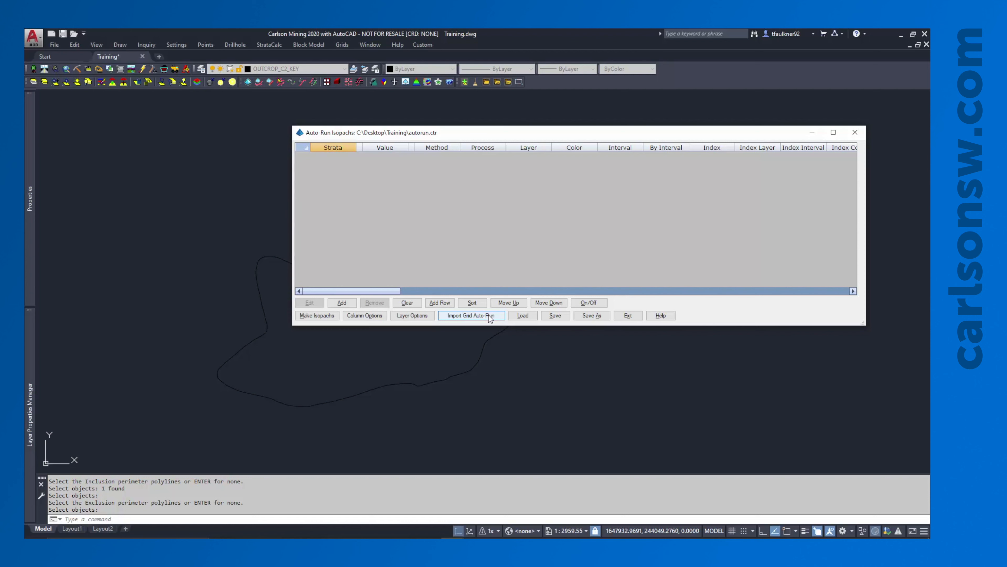
Add an isopach map entry that uses the Grid File modeling method with C2_KEY_THK.GRD from the Surfaces folder.
{"action": "left_click", "coordinate": [342, 303]}
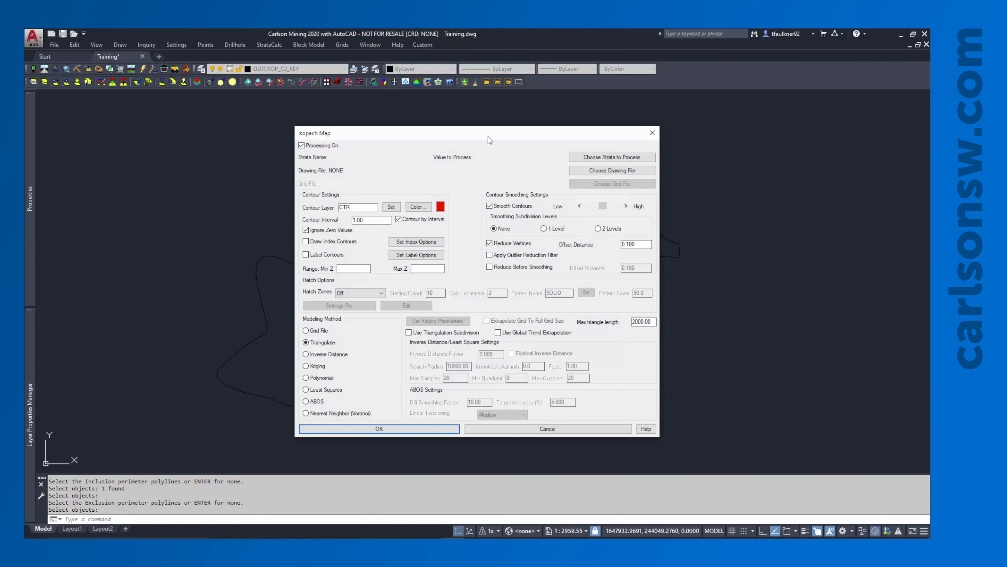
{"action": "left_click_drag", "start_coordinate": [491, 139], "coordinate": [560, 103]}
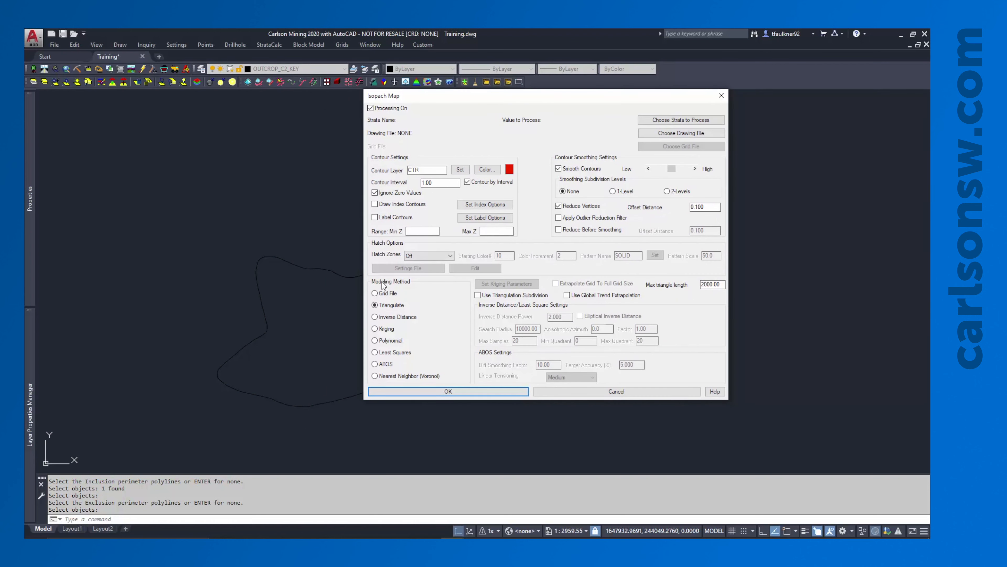
{"action": "left_click", "coordinate": [381, 293]}
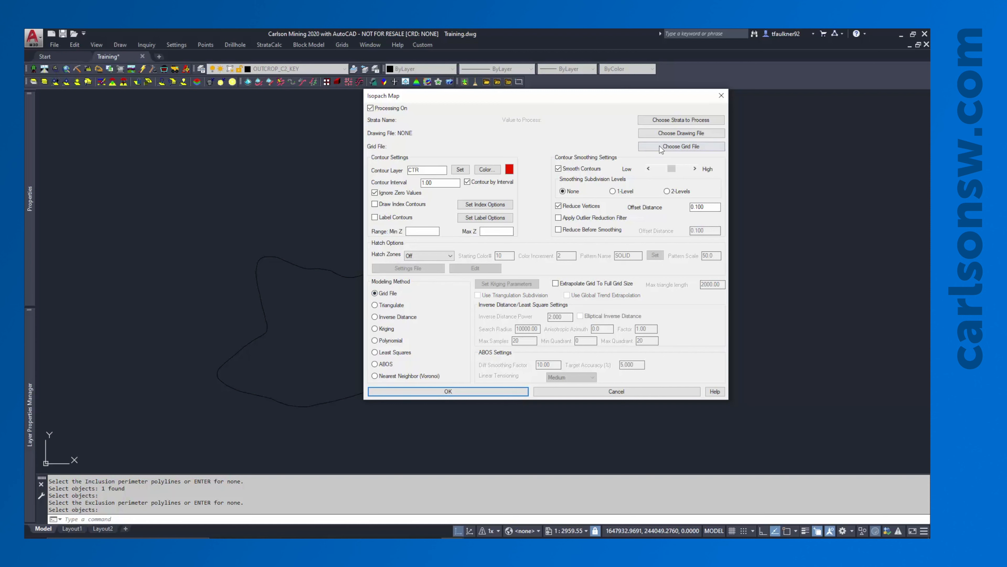
{"action": "left_click", "coordinate": [669, 149]}
{"action": "left_click", "coordinate": [379, 248]}
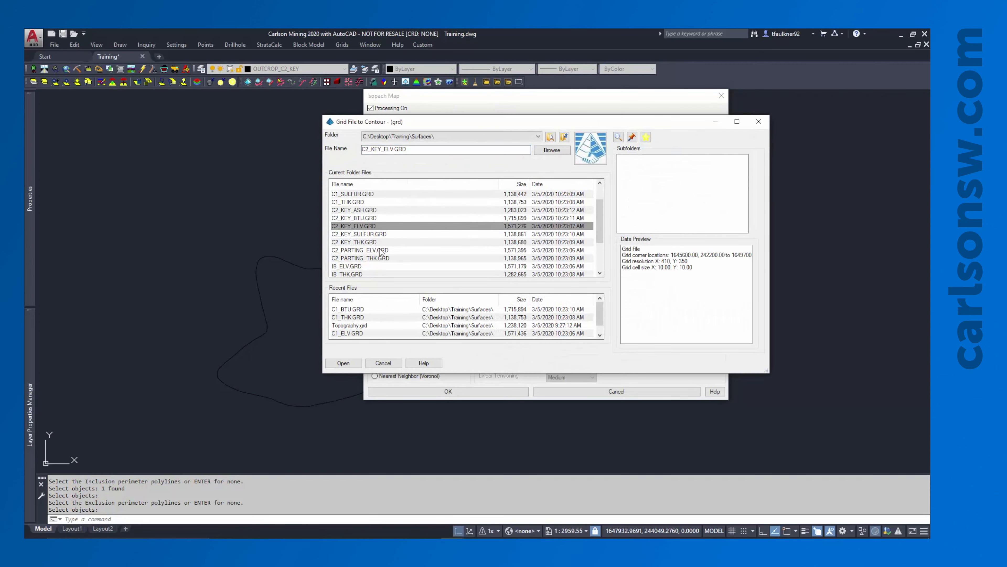
{"action": "scroll", "coordinate": [379, 247], "scroll_direction": "down", "scroll_amount": 1}
{"action": "left_click", "coordinate": [356, 243]}
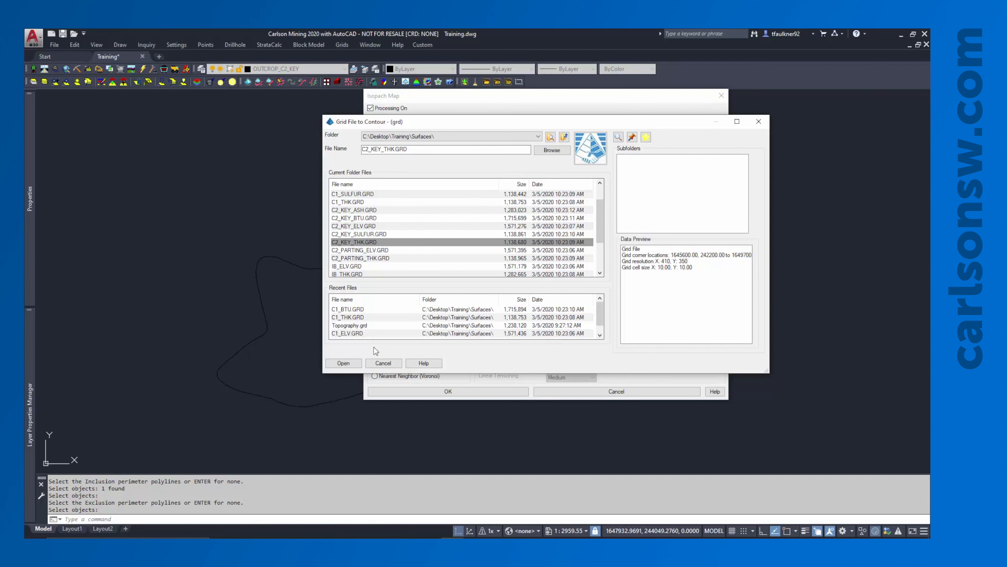
{"action": "left_click", "coordinate": [343, 361]}
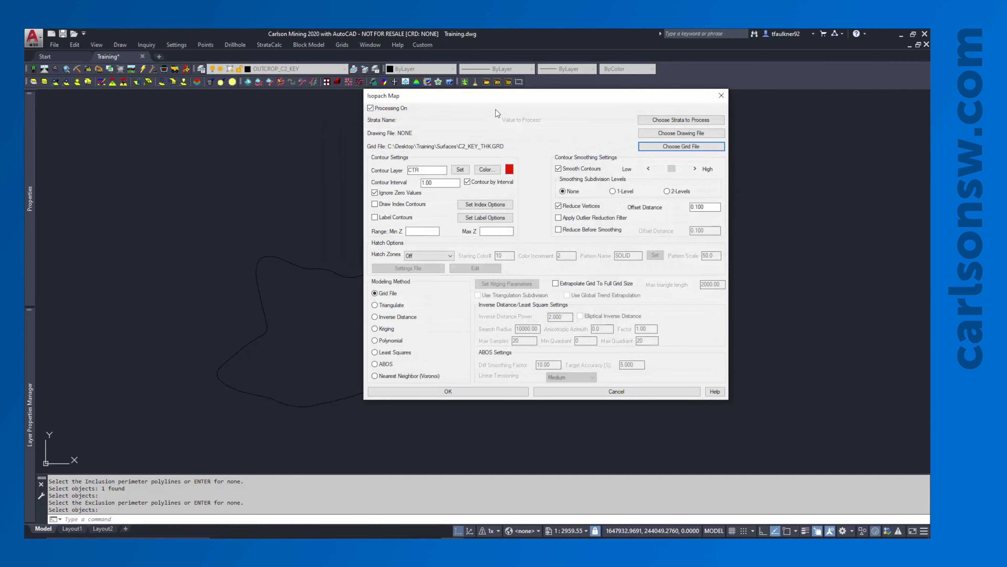
Set the thickness entry's contour layer to Contour - C2 Thick and its contour interval to 0.5.
{"action": "left_click_drag", "start_coordinate": [499, 104], "coordinate": [418, 124]}
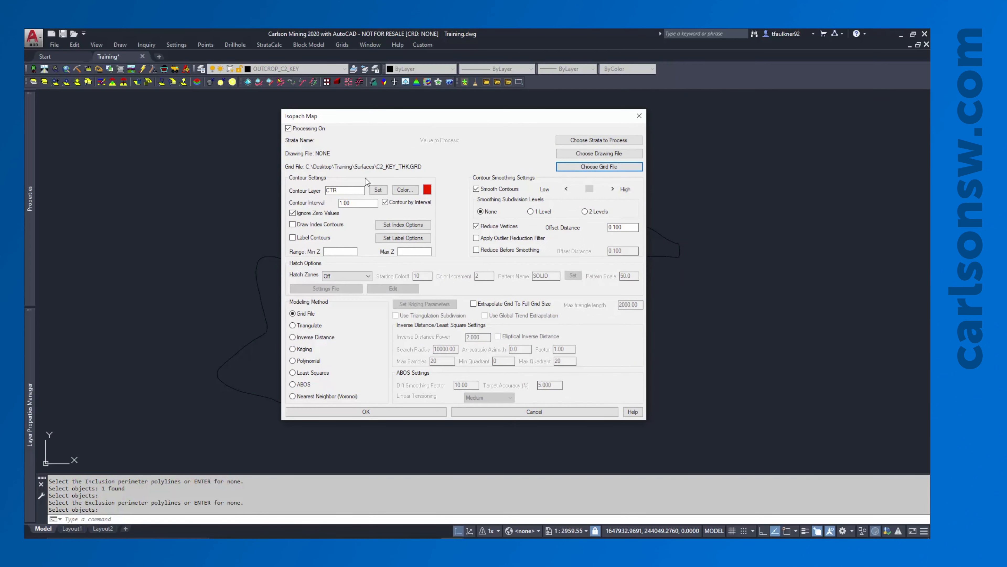
{"action": "double_click", "coordinate": [341, 190]}
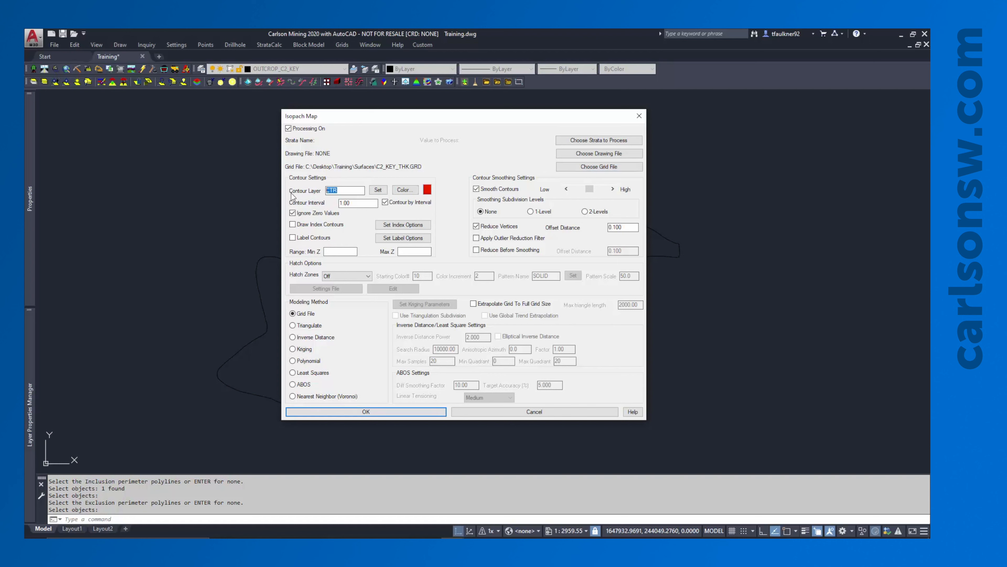
{"action": "type", "text": "Con"}
{"action": "key", "text": "BackSpace"}
{"action": "type", "text": "ontour - C"}
{"action": "key", "text": "BackSpace"}
{"action": "type", "text": "Thick"}
{"action": "double_click", "coordinate": [352, 203]}
{"action": "type", "text": "0.5"}
Label the thickness contours on layer Contour - C2 Thick, two per contour, unbroken and hiding the drawing underneath, with contour smoothing off.
{"action": "left_click", "coordinate": [412, 238]}
{"action": "left_click_drag", "start_coordinate": [467, 171], "coordinate": [407, 171]}
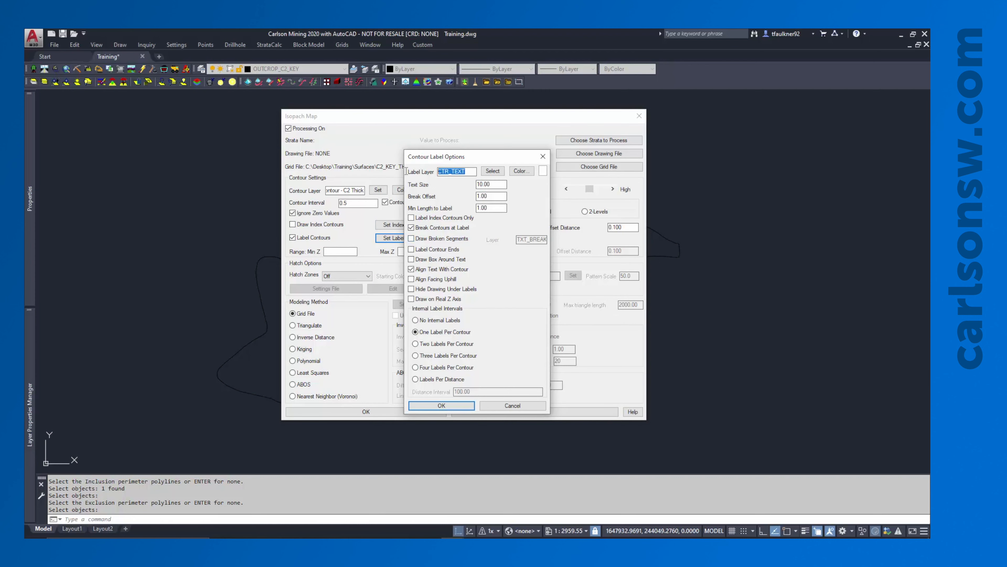
{"action": "type", "text": "Contour - C2 Thick"}
{"action": "left_click", "coordinate": [434, 228]}
{"action": "left_click", "coordinate": [433, 290]}
{"action": "left_click", "coordinate": [438, 404]}
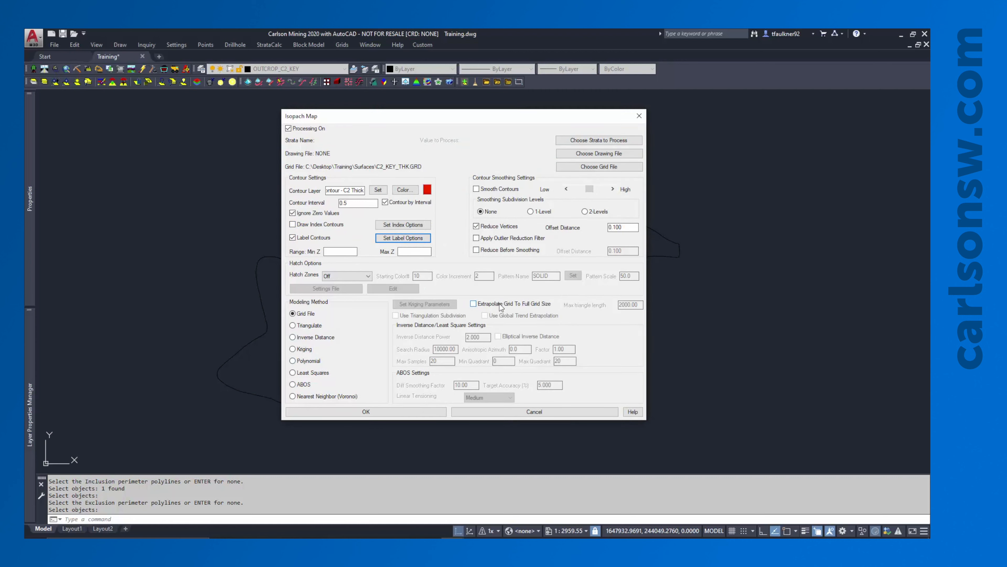
{"action": "left_click", "coordinate": [344, 412]}
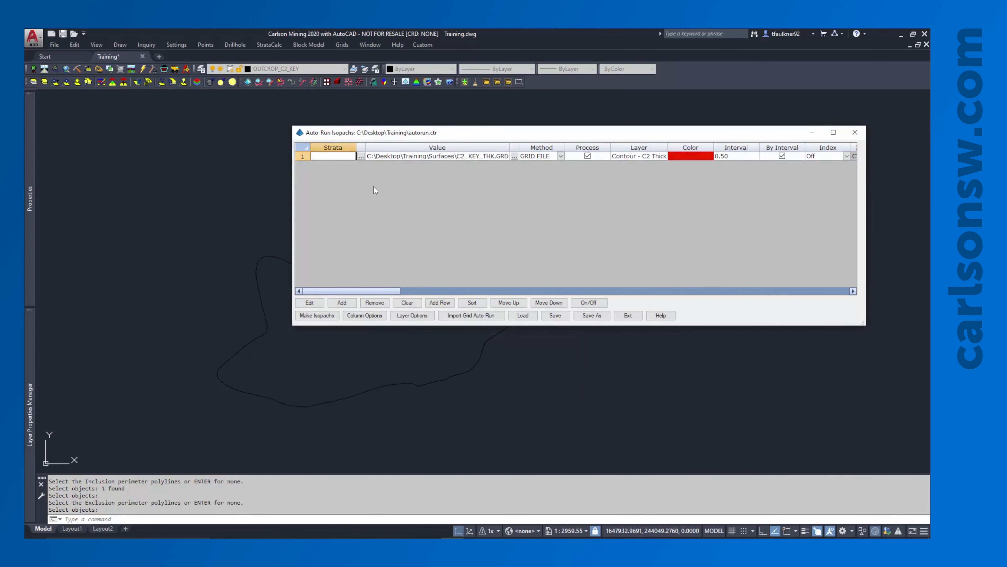
Add a second isopach map entry that contours the grid file C2_KEY_BTU.GRD.
{"action": "left_click", "coordinate": [344, 303]}
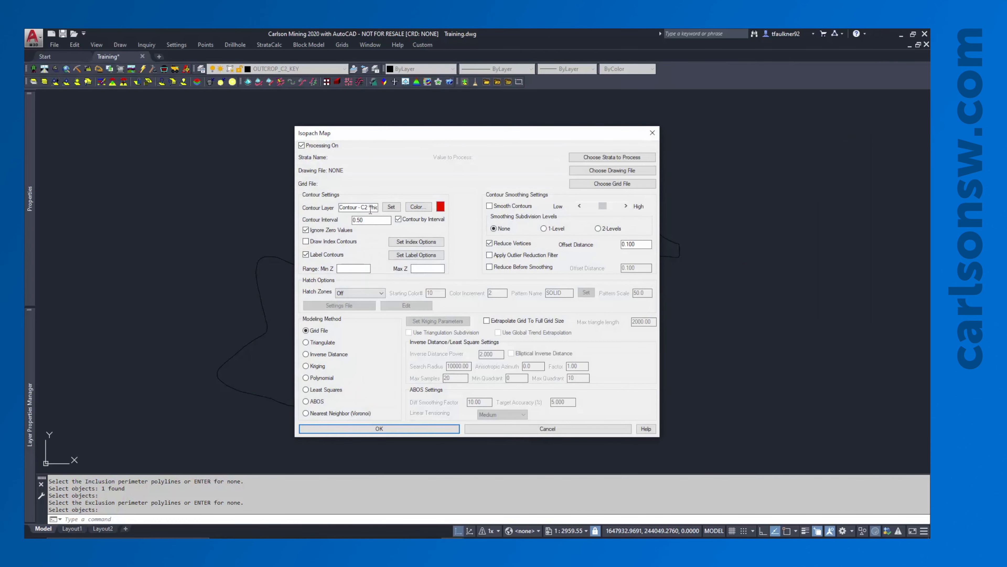
{"action": "left_click", "coordinate": [598, 187]}
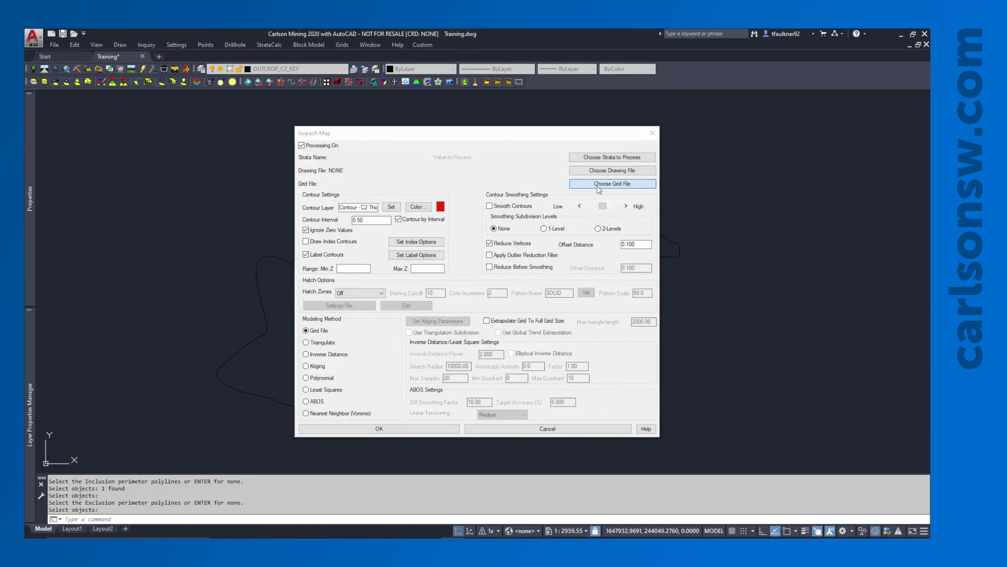
{"action": "scroll", "coordinate": [301, 270], "scroll_direction": "down", "scroll_amount": 3}
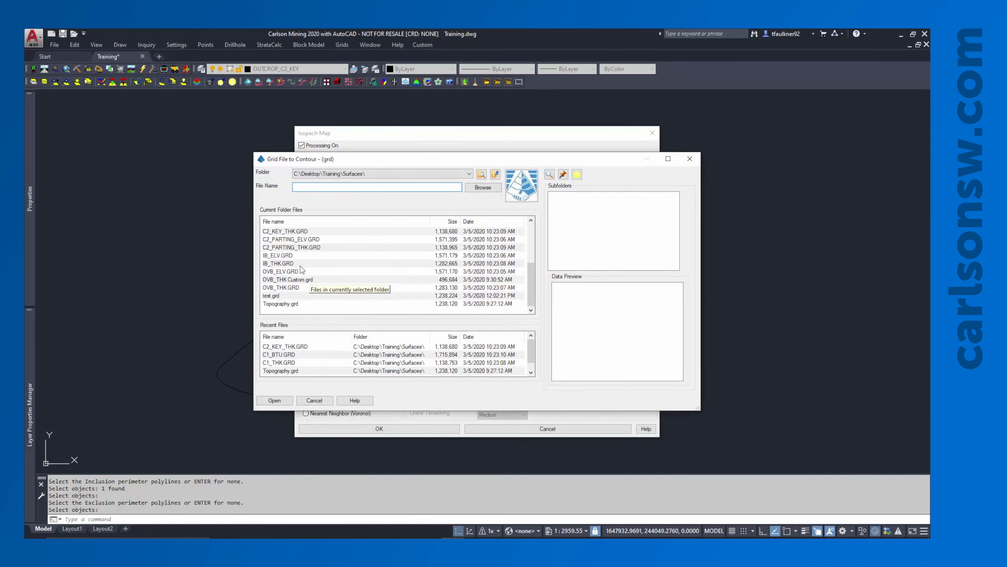
{"action": "scroll", "coordinate": [301, 270], "scroll_direction": "up", "scroll_amount": 1}
{"action": "left_click", "coordinate": [294, 232]}
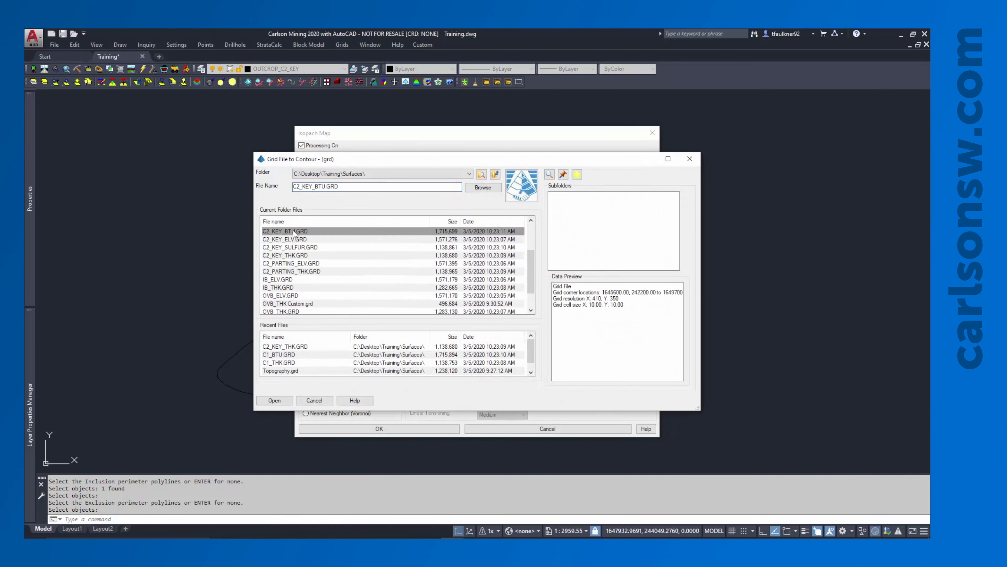
{"action": "double_click", "coordinate": [294, 232]}
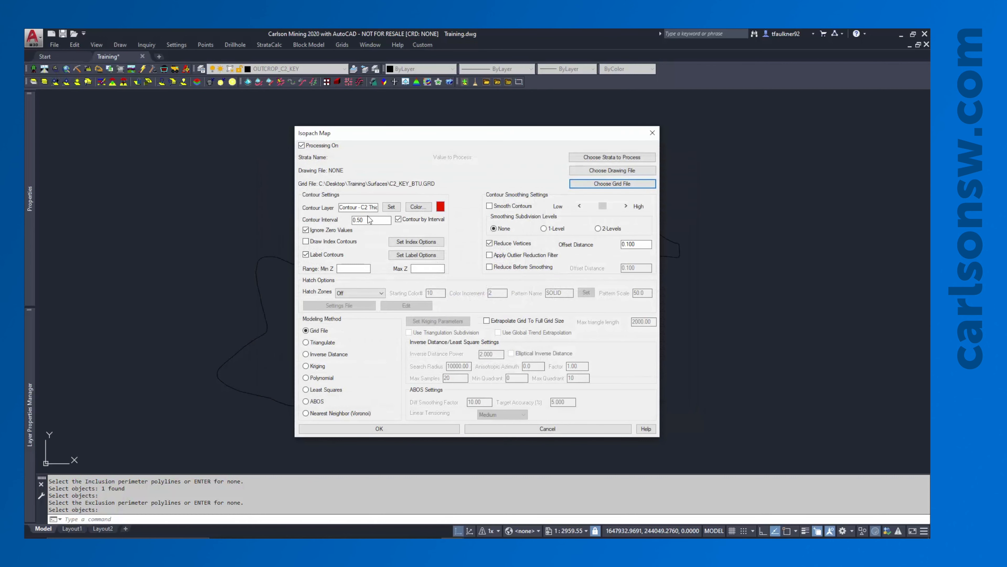
Set the BTU entry's contour layer to Contour - C2 BTU and its contour interval to 100.
{"action": "left_click_drag", "start_coordinate": [378, 207], "coordinate": [386, 206]}
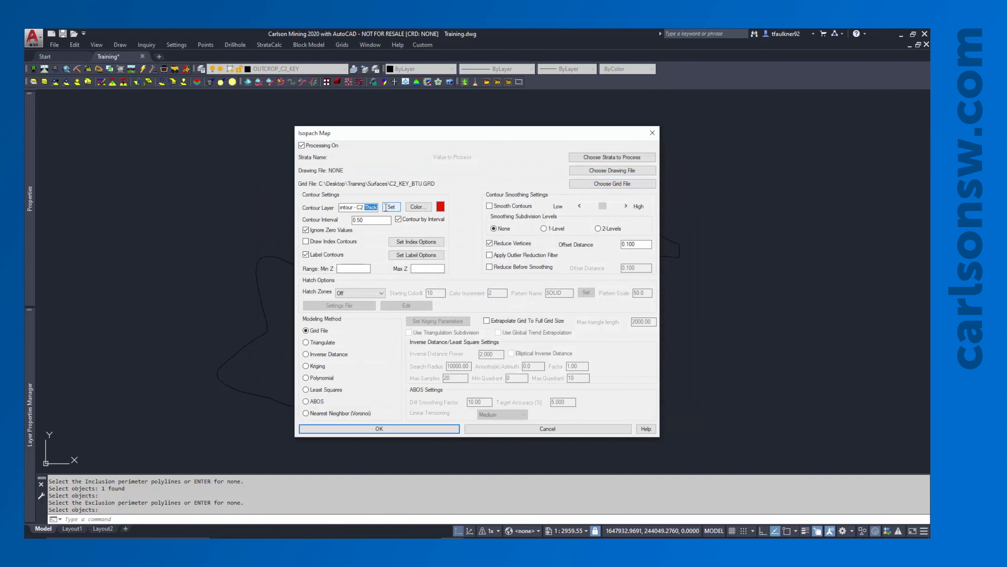
{"action": "type", "text": "BTU"}
{"action": "left_click_drag", "start_coordinate": [367, 219], "coordinate": [312, 218]}
{"action": "type", "text": "100"}
Set the BTU entry's label layer to Contour - C2 BTU and accept the isopach map entry.
{"action": "left_click", "coordinate": [418, 258]}
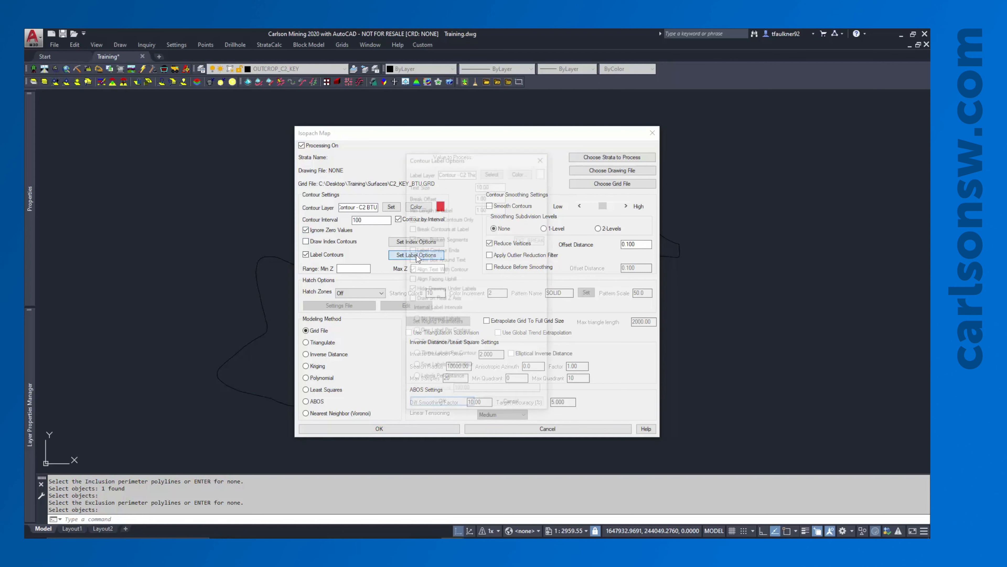
{"action": "left_click_drag", "start_coordinate": [472, 159], "coordinate": [538, 161]}
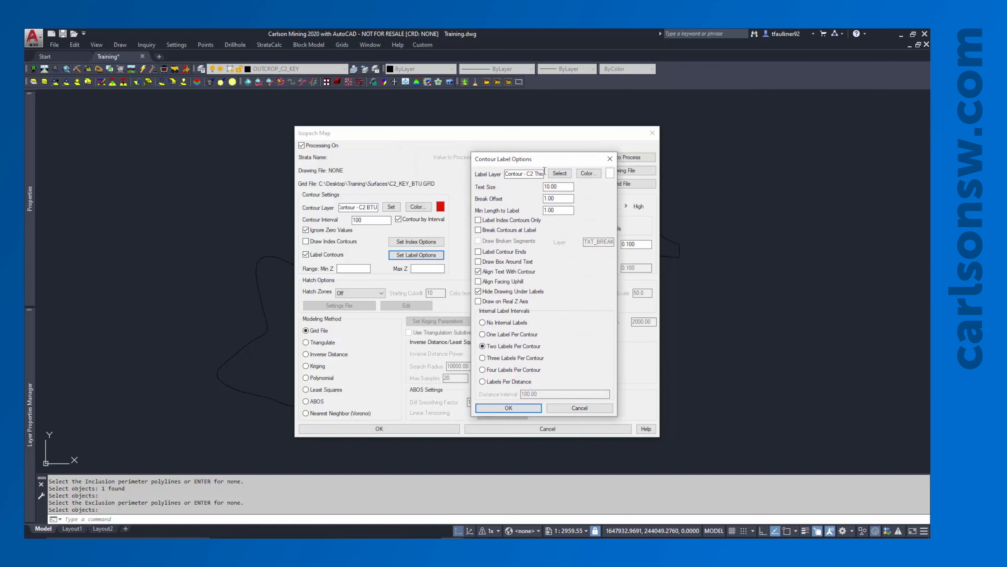
{"action": "double_click", "coordinate": [536, 174]}
{"action": "type", "text": "BTU"}
{"action": "left_click", "coordinate": [495, 410]}
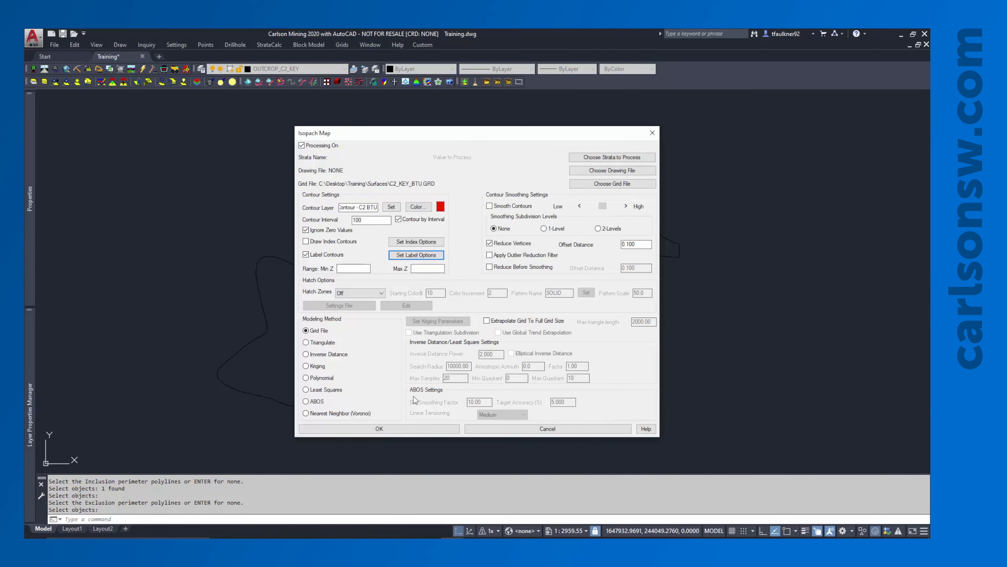
{"action": "left_click", "coordinate": [365, 429]}
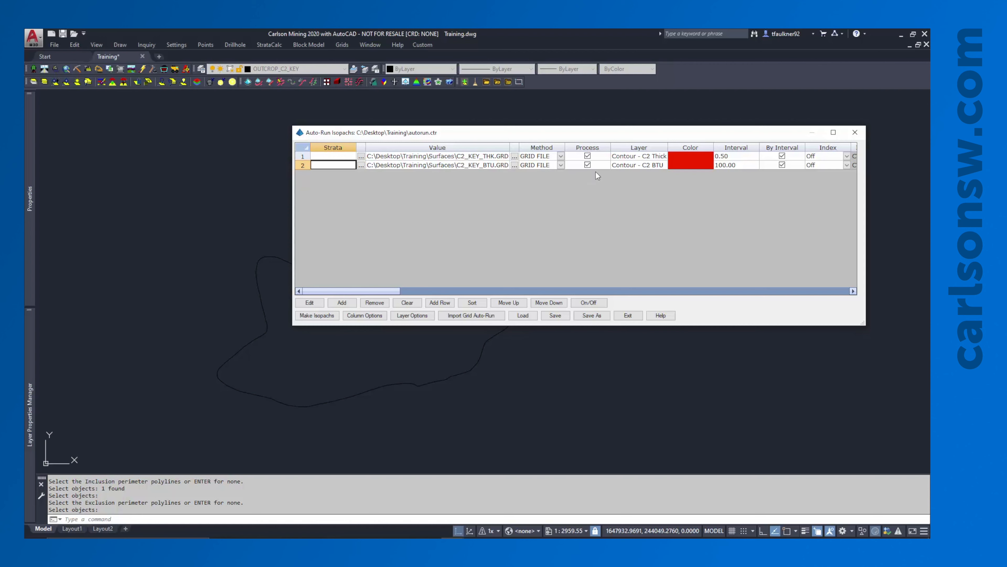
Save the isopach auto-run as C2 Contours in the Settings subfolder of the Training folder.
{"action": "left_click", "coordinate": [594, 319]}
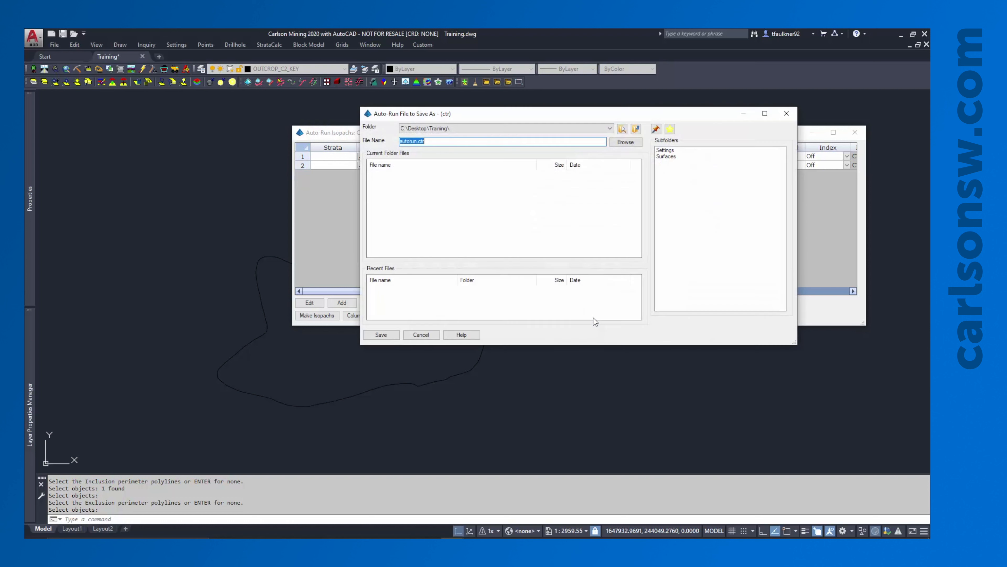
{"action": "left_click", "coordinate": [665, 152]}
{"action": "double_click", "coordinate": [665, 152]}
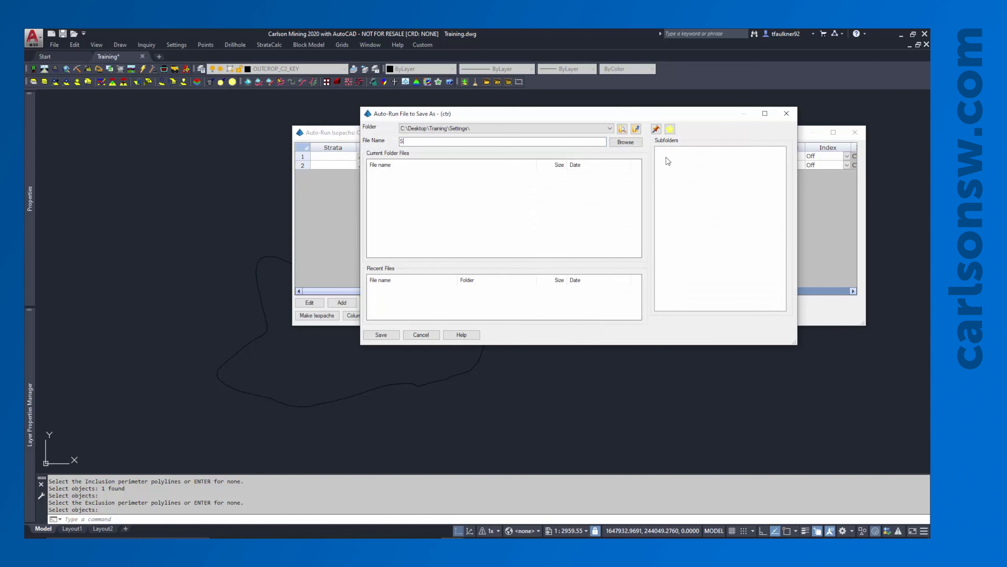
{"action": "type", "text": "C2 "}
{"action": "type", "text": "I"}
{"action": "type", "text": "ont"}
{"action": "type", "text": "ours"}
{"action": "left_click", "coordinate": [381, 335]}
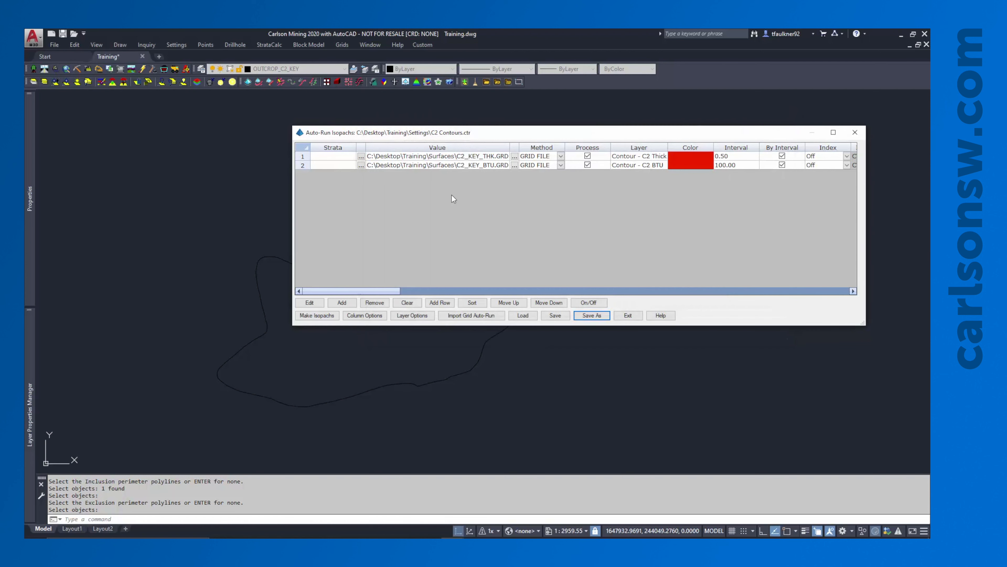
Make the C2_KEY thickness and BTU isopachs from the auto-run entries and exit the auto-run setup.
{"action": "left_click", "coordinate": [323, 316]}
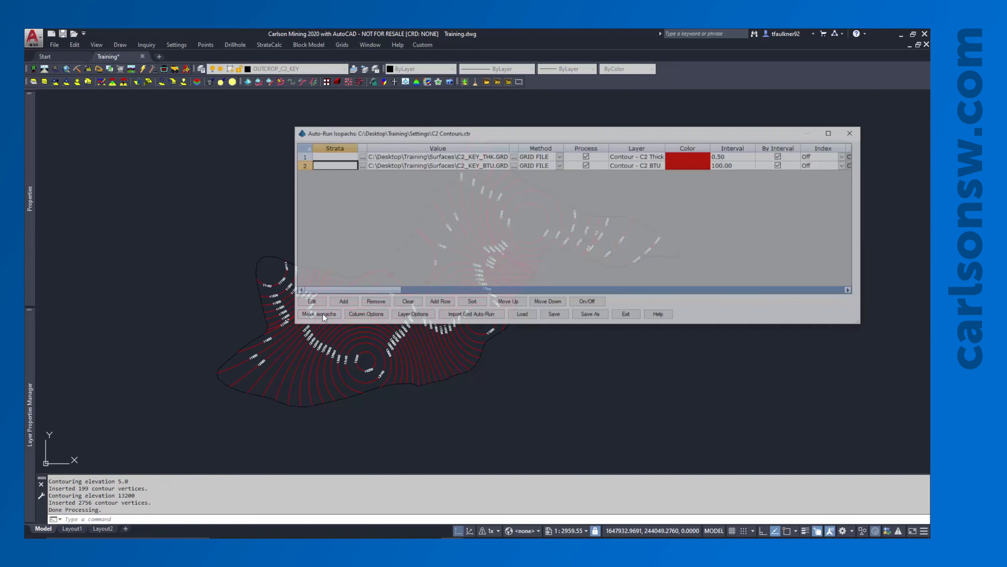
{"action": "left_click", "coordinate": [629, 317]}
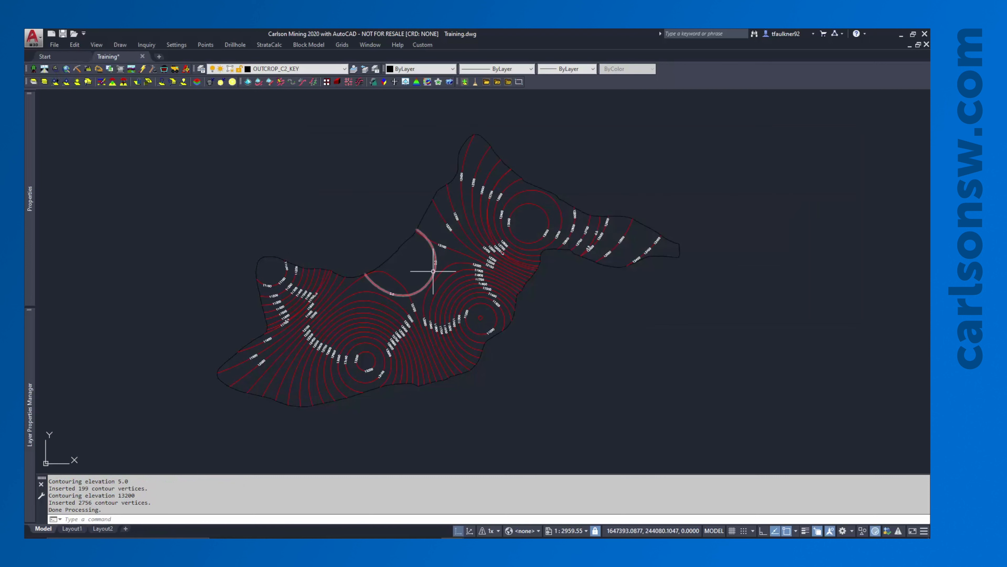
{"action": "scroll", "coordinate": [398, 286], "scroll_direction": "up", "scroll_amount": 2}
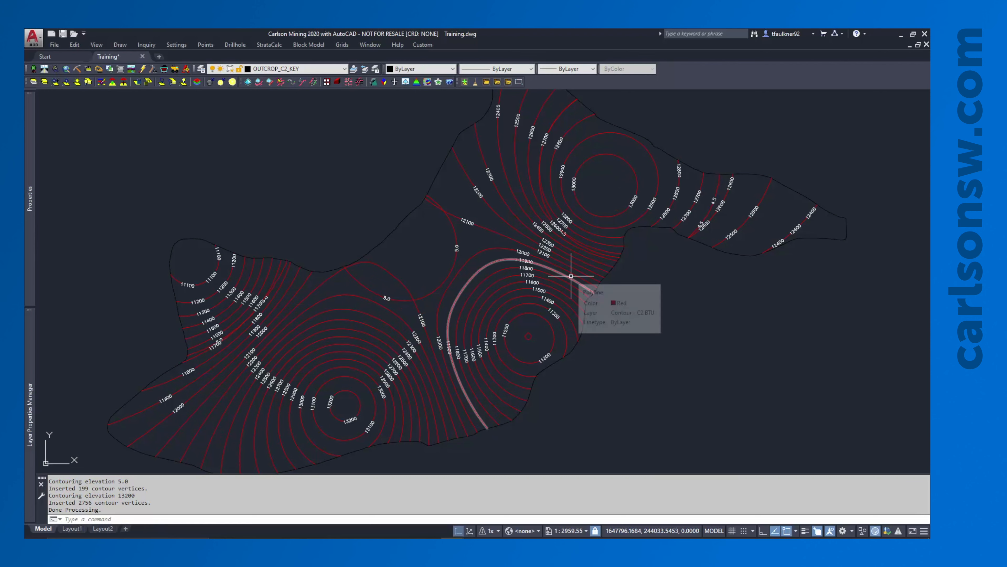
{"action": "scroll", "coordinate": [571, 274], "scroll_direction": "down", "scroll_amount": 2}
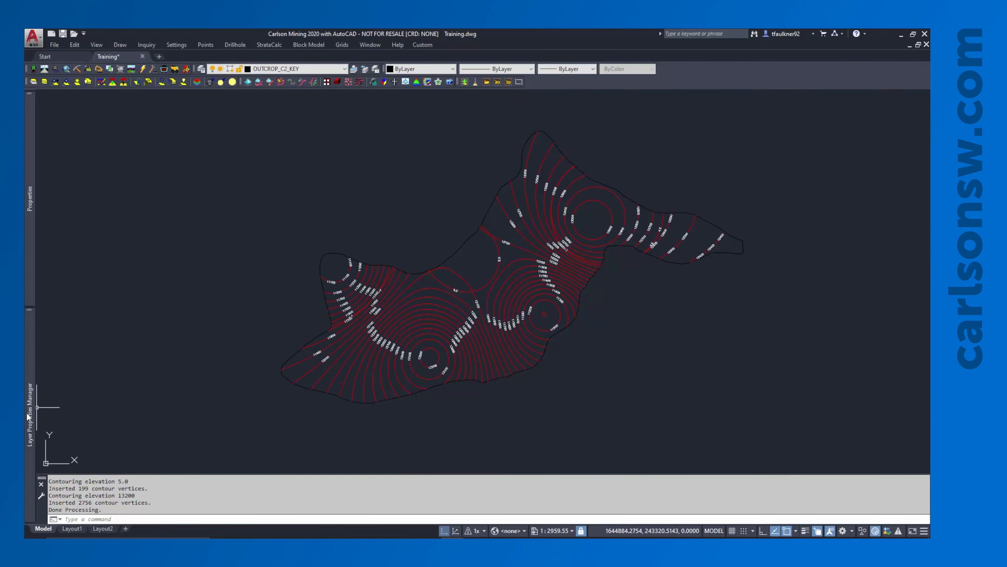
Freeze layer Contour - C2 BTU and inspect the C2 thickness contours by themselves.
{"action": "mouse_move", "coordinate": [29, 414]}
{"action": "left_click", "coordinate": [143, 205]}
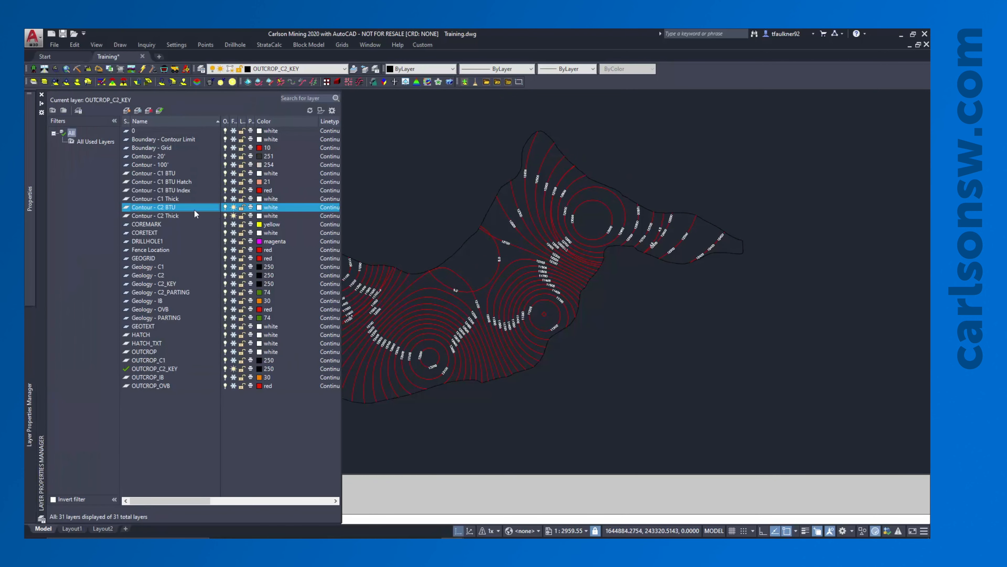
{"action": "left_click", "coordinate": [233, 207]}
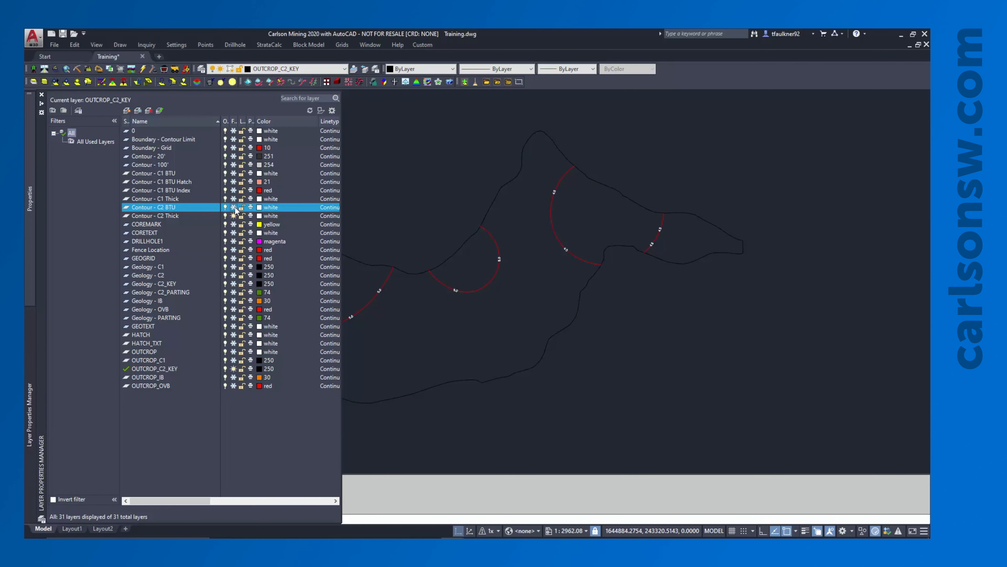
{"action": "scroll", "coordinate": [490, 277], "scroll_direction": "up", "scroll_amount": 3}
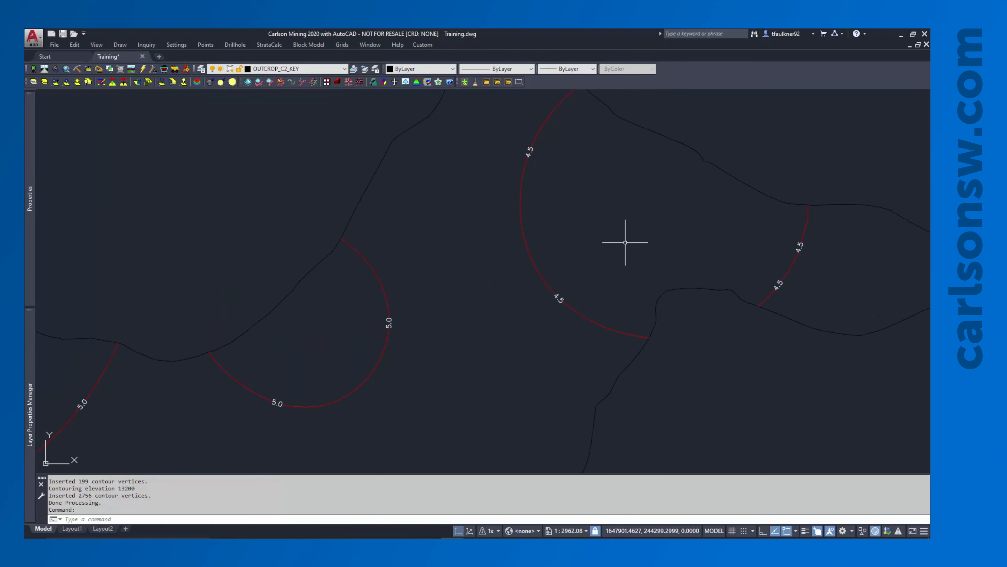
{"action": "scroll", "coordinate": [574, 272], "scroll_direction": "down", "scroll_amount": 2}
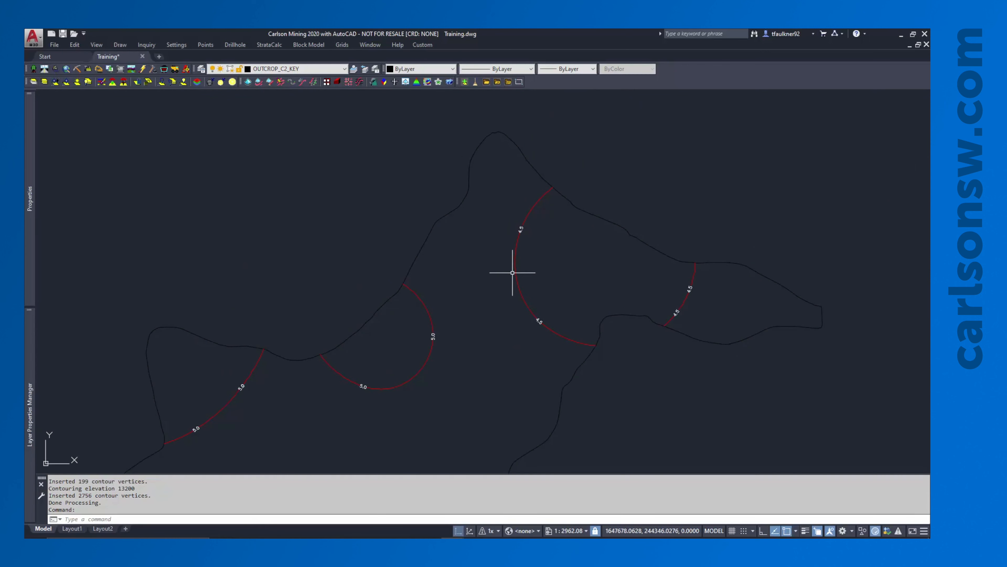
{"action": "middle_click_drag", "start_coordinate": [360, 365], "coordinate": [484, 266]}
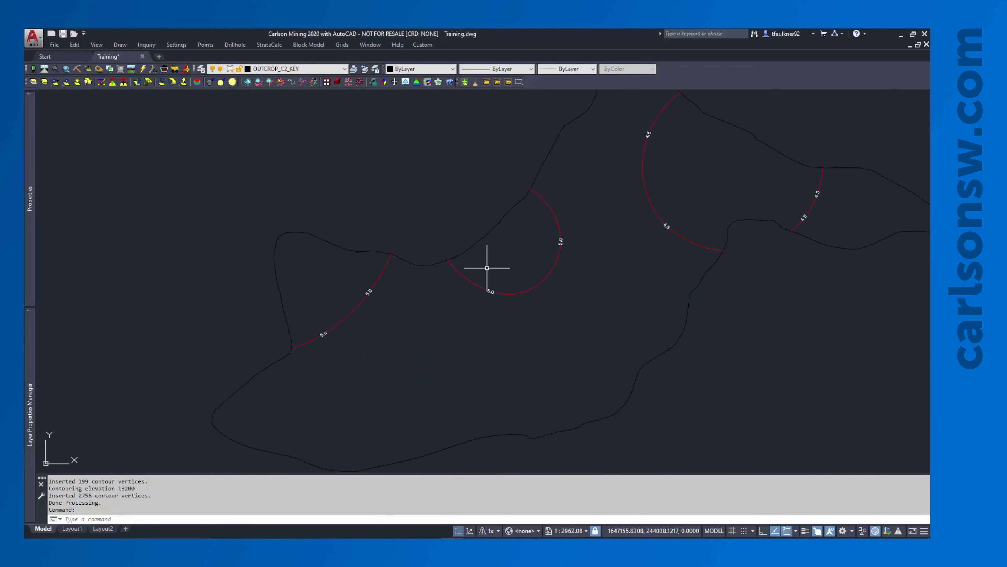
Freeze layer Contour - C2 Thick and thaw layer Contour - C2 BTU.
{"action": "mouse_move", "coordinate": [30, 409]}
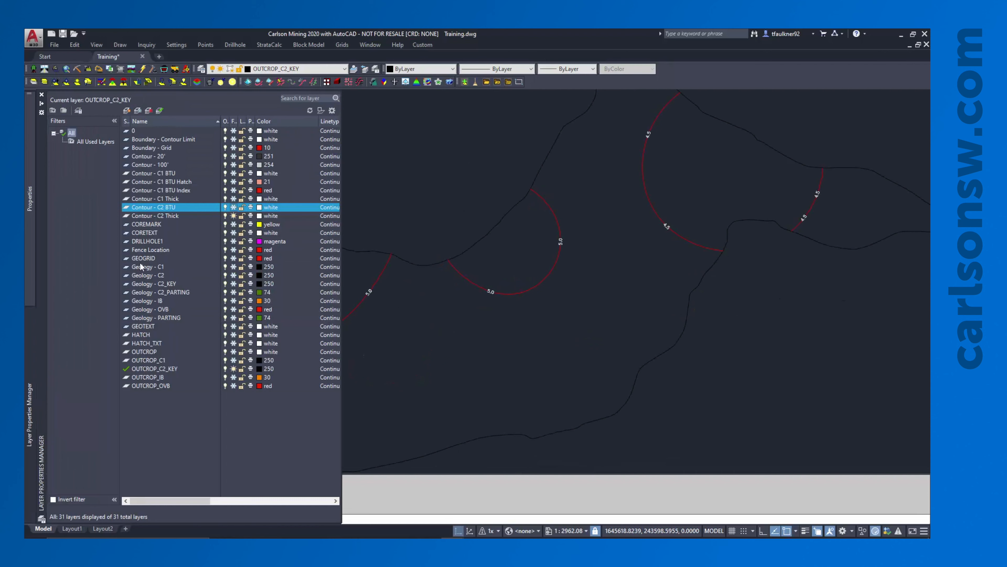
{"action": "left_click", "coordinate": [169, 209]}
{"action": "left_click", "coordinate": [234, 216]}
{"action": "left_click", "coordinate": [234, 207]}
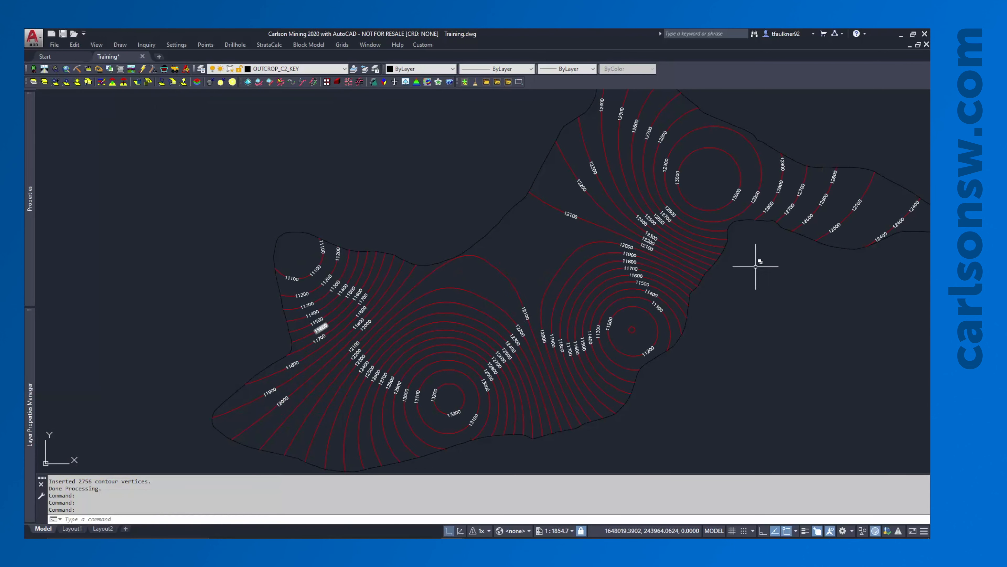
{"action": "scroll", "coordinate": [708, 232], "scroll_direction": "down", "scroll_amount": 3}
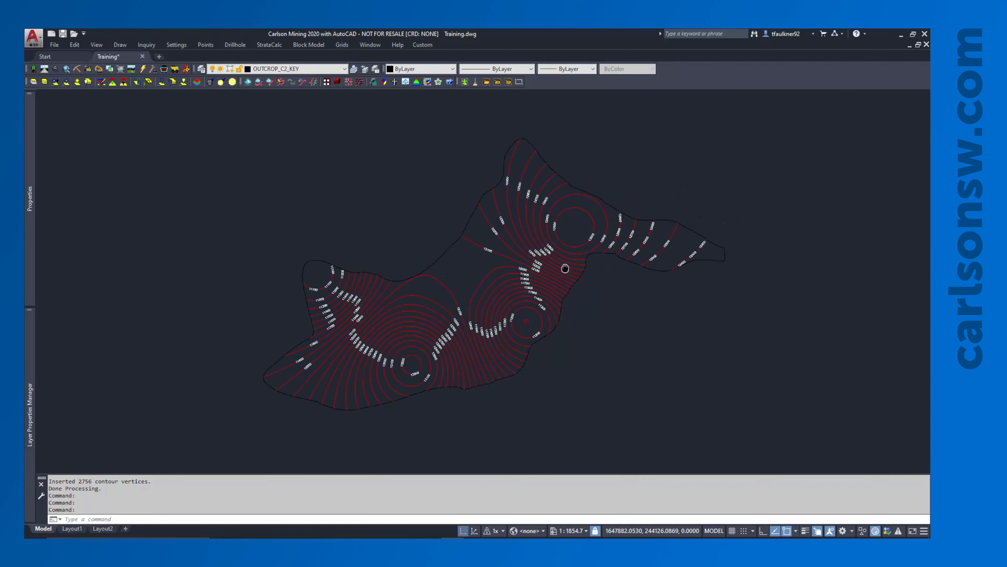
{"action": "mouse_move", "coordinate": [556, 268]}
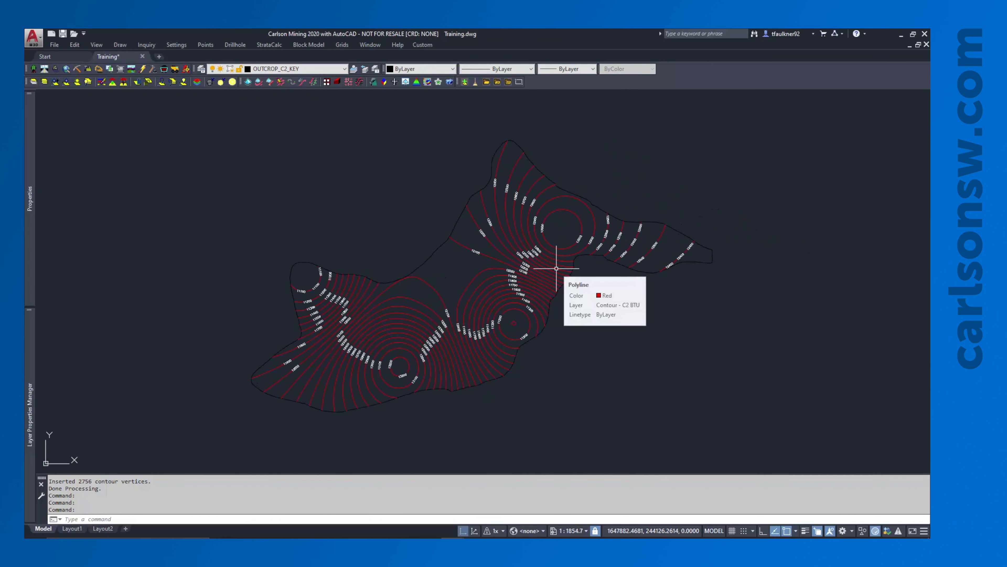
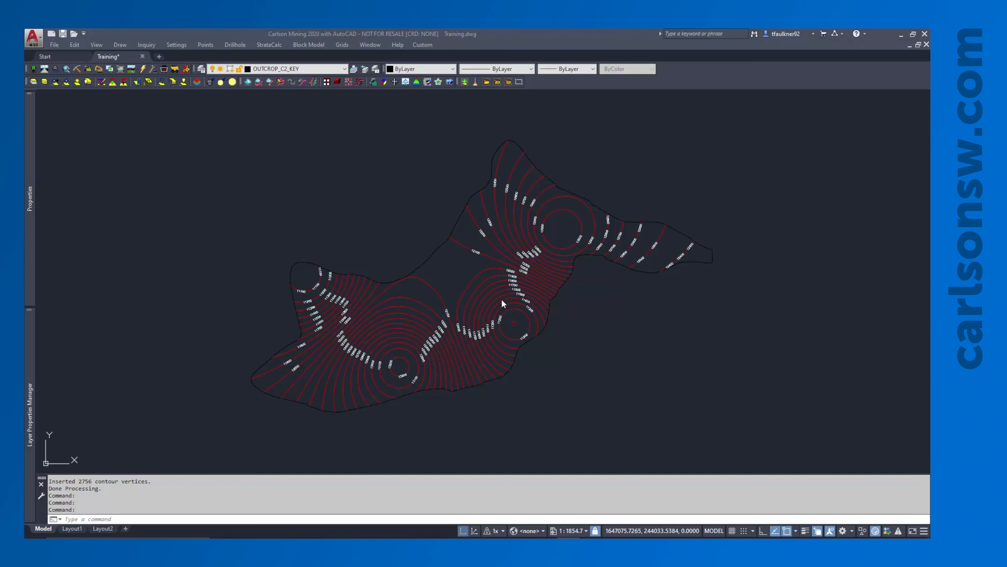
Start the Surface Inspector and clear all existing grids from its list.
{"action": "left_click", "coordinate": [341, 45]}
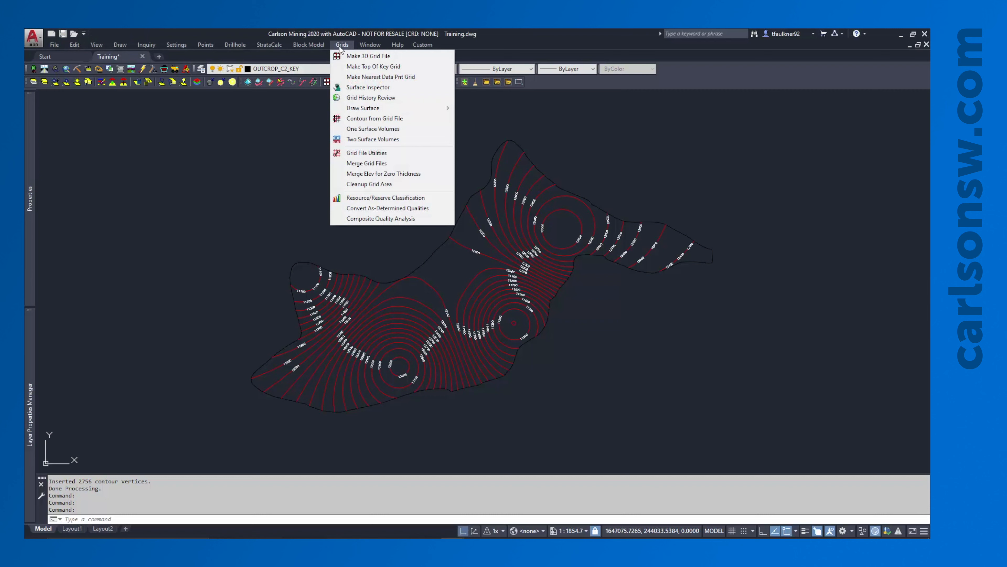
{"action": "left_click", "coordinate": [345, 87]}
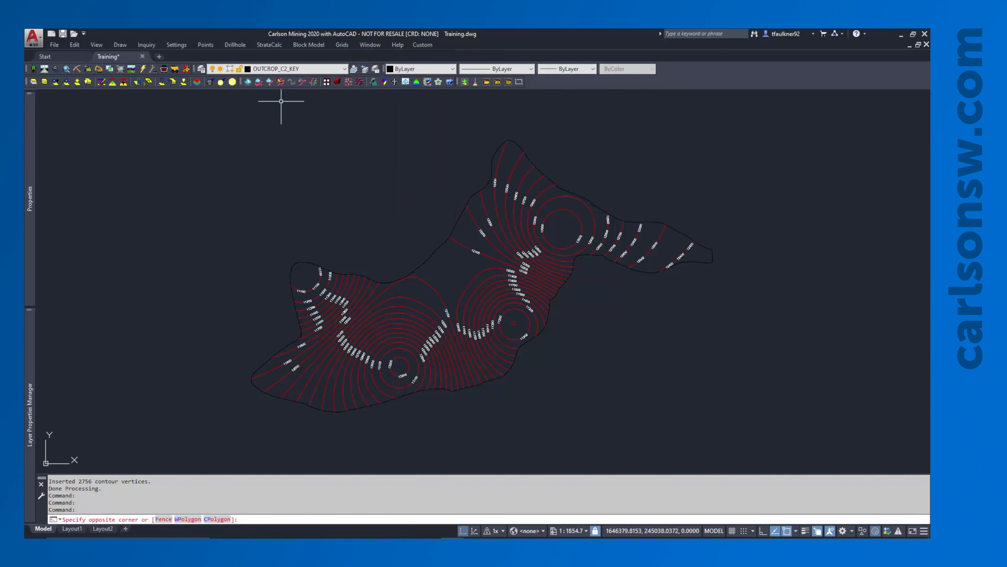
{"action": "left_click", "coordinate": [374, 82]}
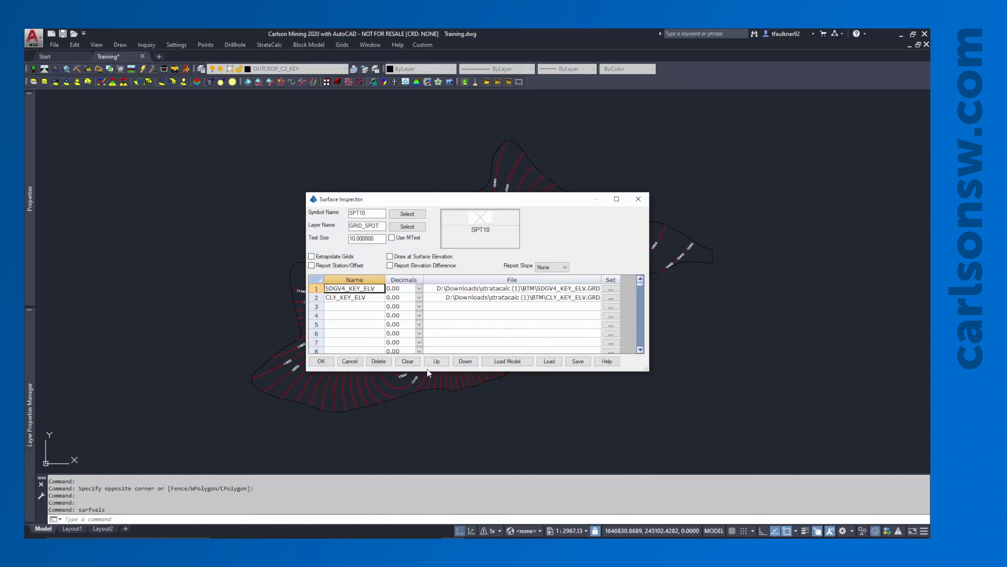
{"action": "left_click", "coordinate": [408, 361]}
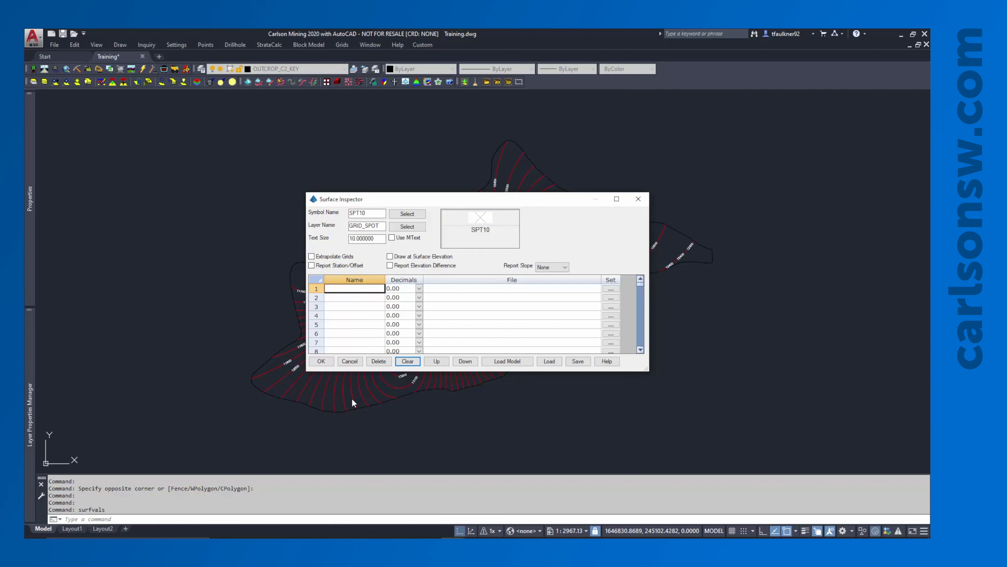
Load every strata elevation and quality grid from the Geologic Model file into the Surface Inspector and accept its settings.
{"action": "left_click", "coordinate": [507, 361]}
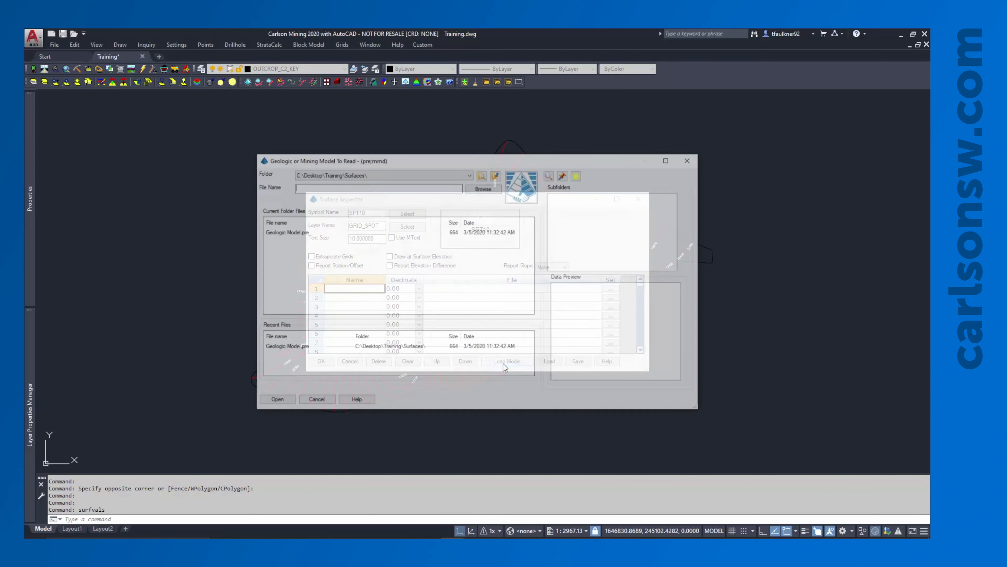
{"action": "double_click", "coordinate": [301, 233]}
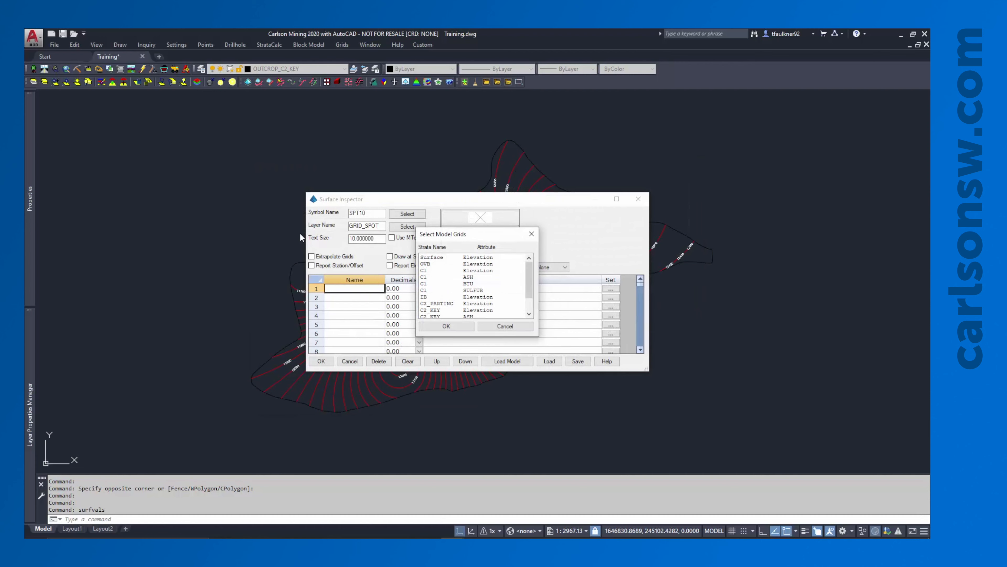
{"action": "left_click_drag", "start_coordinate": [450, 257], "coordinate": [440, 342]}
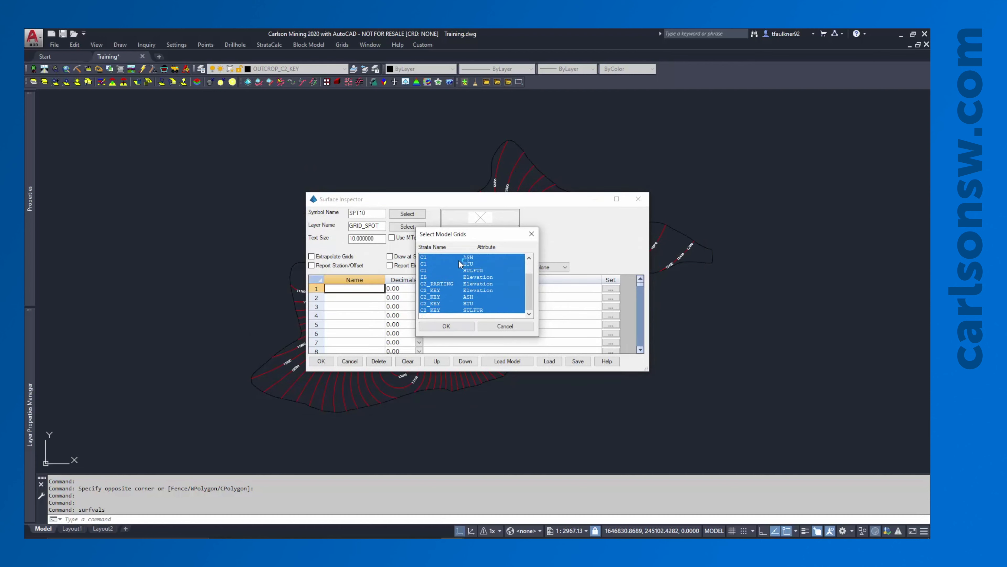
{"action": "left_click", "coordinate": [448, 326]}
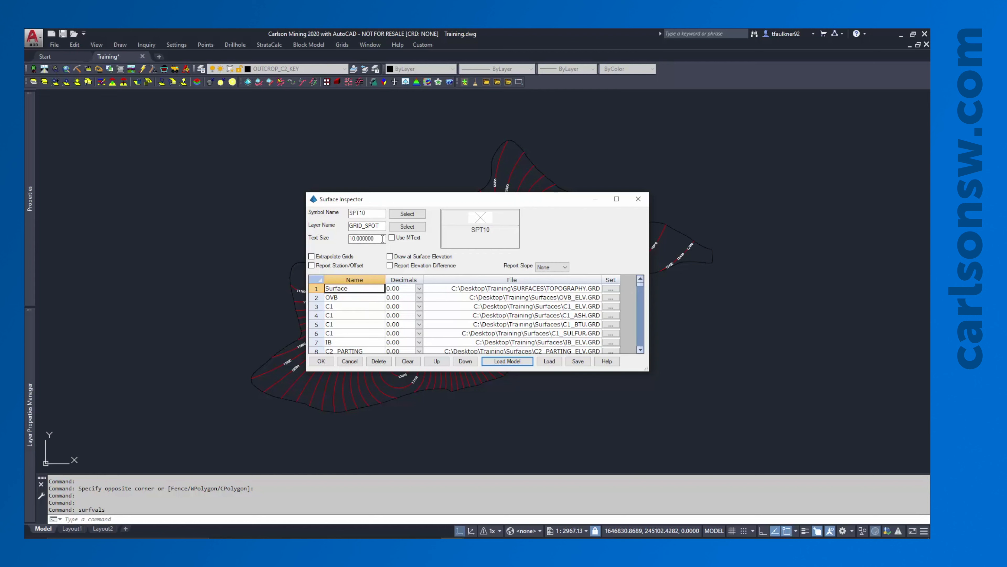
{"action": "left_click", "coordinate": [321, 360]}
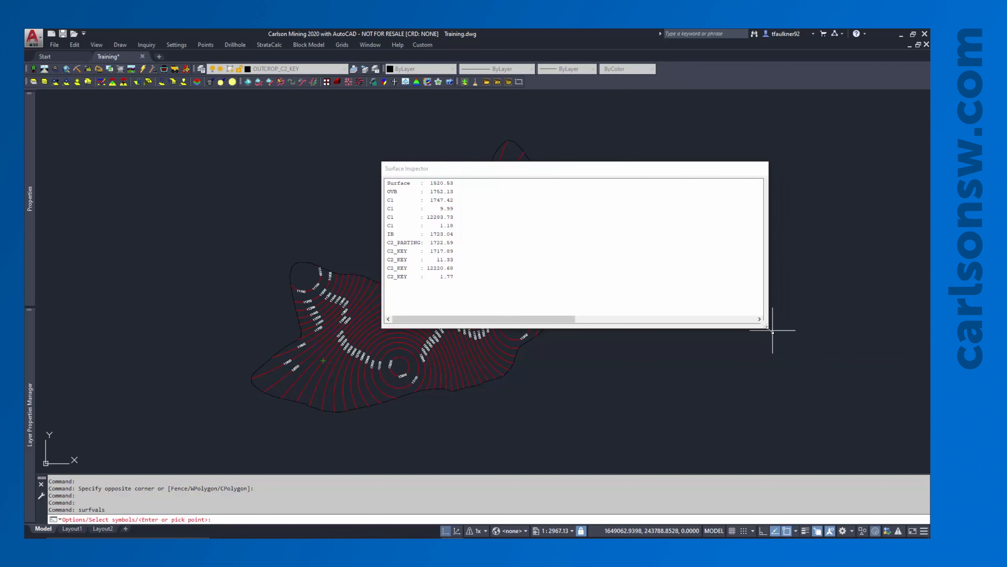
Shrink the Surface Inspector read-out, move it clear of the contours, and label the surface values inside the closed 13000 BTU contour.
{"action": "left_click_drag", "start_coordinate": [765, 329], "coordinate": [499, 309]}
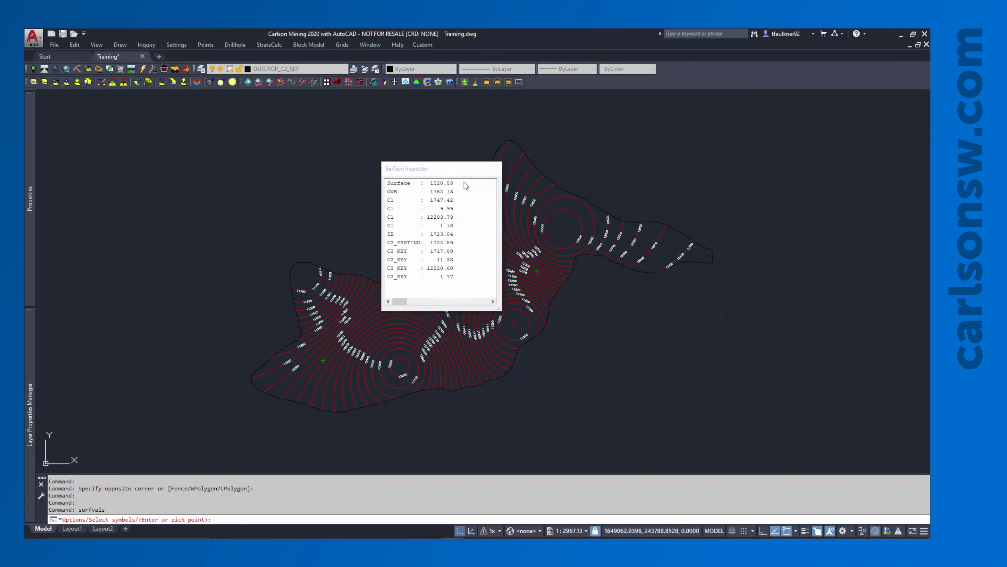
{"action": "mouse_move", "coordinate": [456, 172]}
{"action": "left_mouse_down"}
{"action": "mouse_move", "coordinate": [834, 234]}
{"action": "mouse_move", "coordinate": [802, 238]}
{"action": "left_mouse_up"}
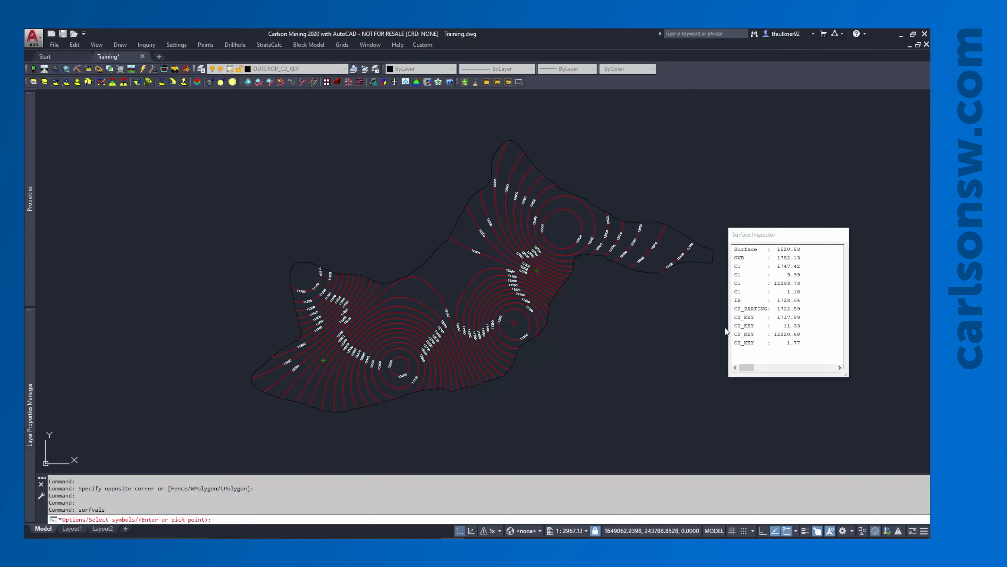
{"action": "scroll", "coordinate": [565, 229], "scroll_direction": "up", "scroll_amount": 5}
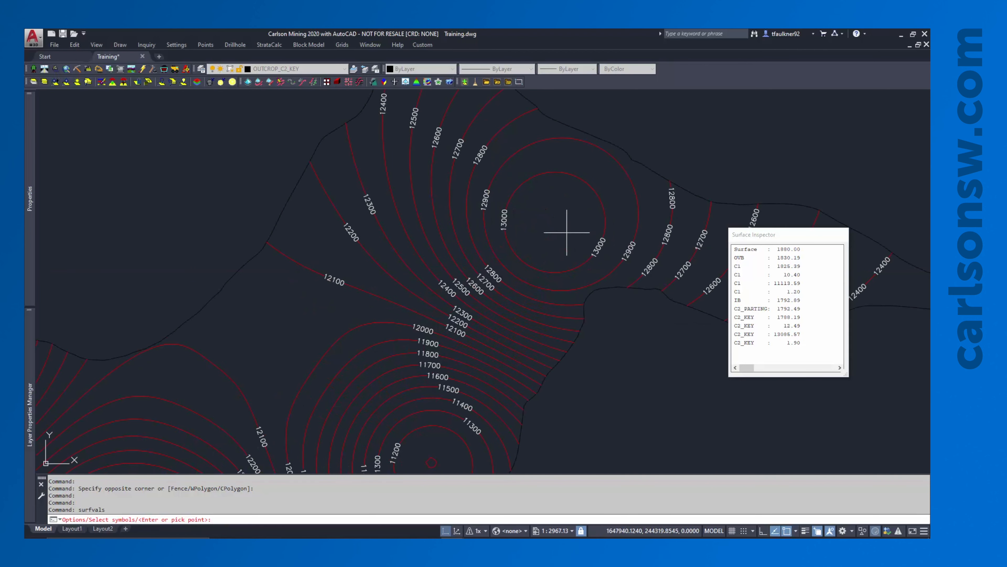
{"action": "left_click", "coordinate": [555, 221]}
{"action": "scroll", "coordinate": [680, 243], "scroll_direction": "up", "scroll_amount": 4}
{"action": "scroll", "coordinate": [515, 232], "scroll_direction": "down", "scroll_amount": 2}
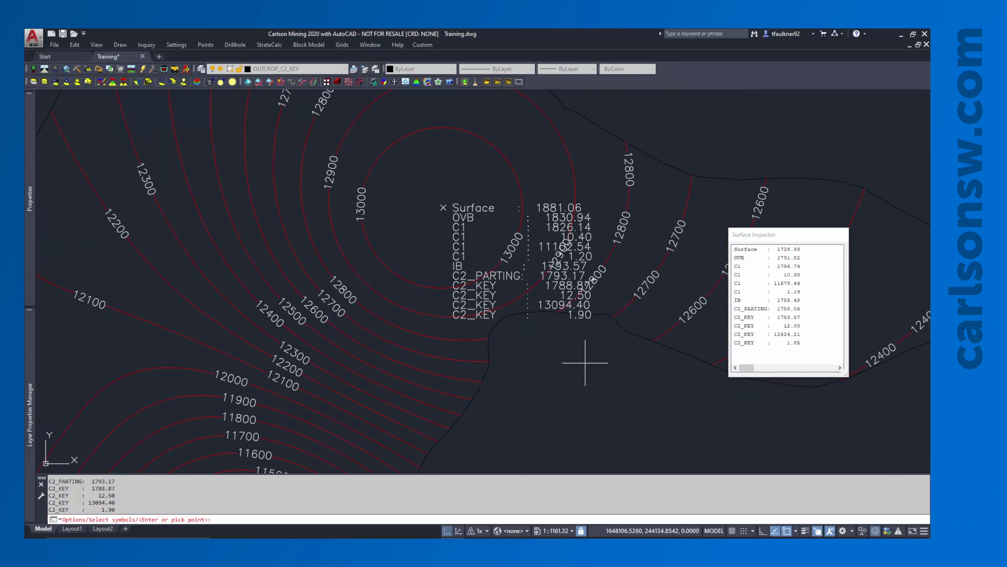
Label the surface values at a point just outside the outcrop line, southeast of the closed 11200 BTU contour.
{"action": "middle_click_drag", "start_coordinate": [584, 356], "coordinate": [669, 97]}
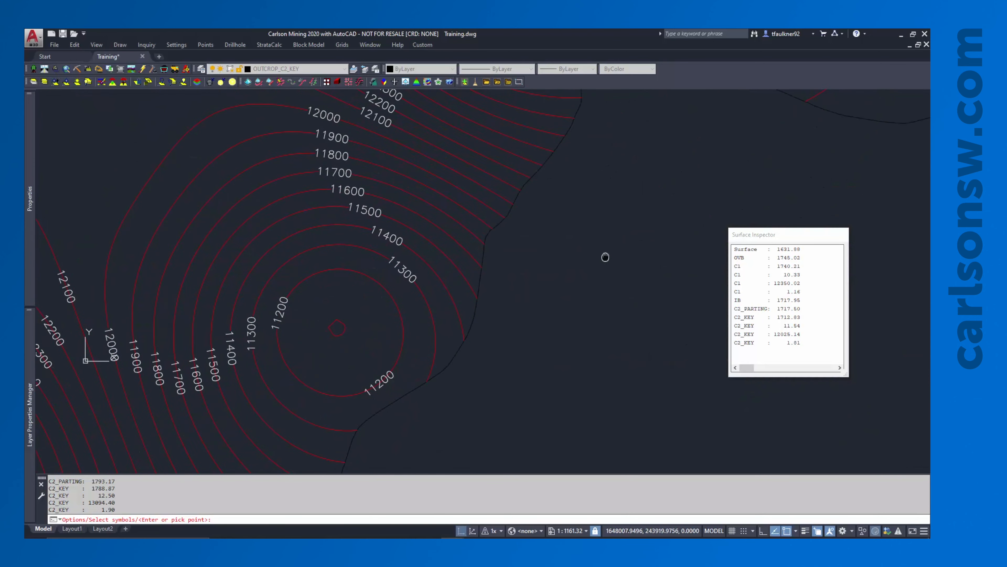
{"action": "left_click", "coordinate": [458, 346]}
{"action": "scroll", "coordinate": [589, 382], "scroll_direction": "up", "scroll_amount": 3}
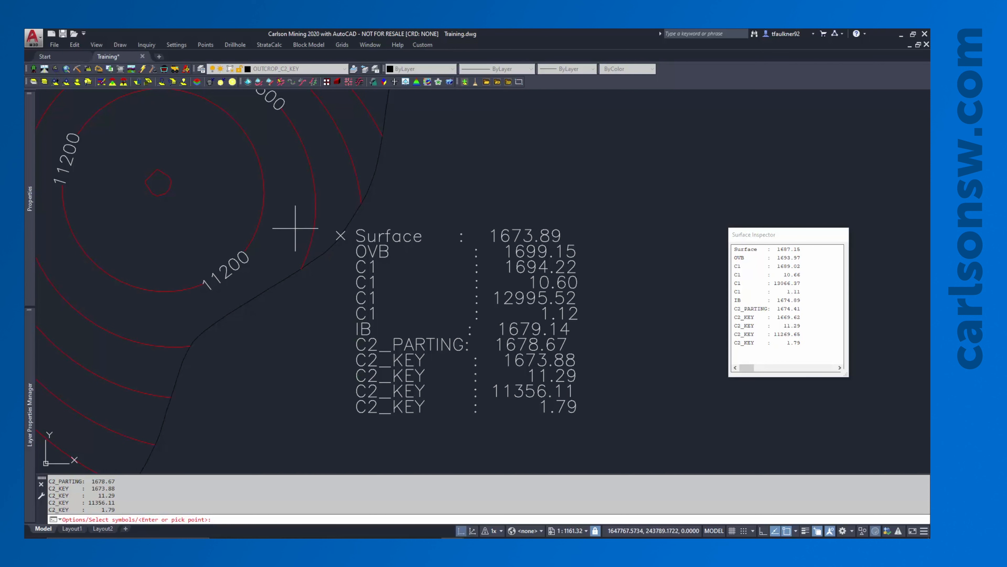
{"action": "middle_click_drag", "start_coordinate": [284, 206], "coordinate": [305, 250]}
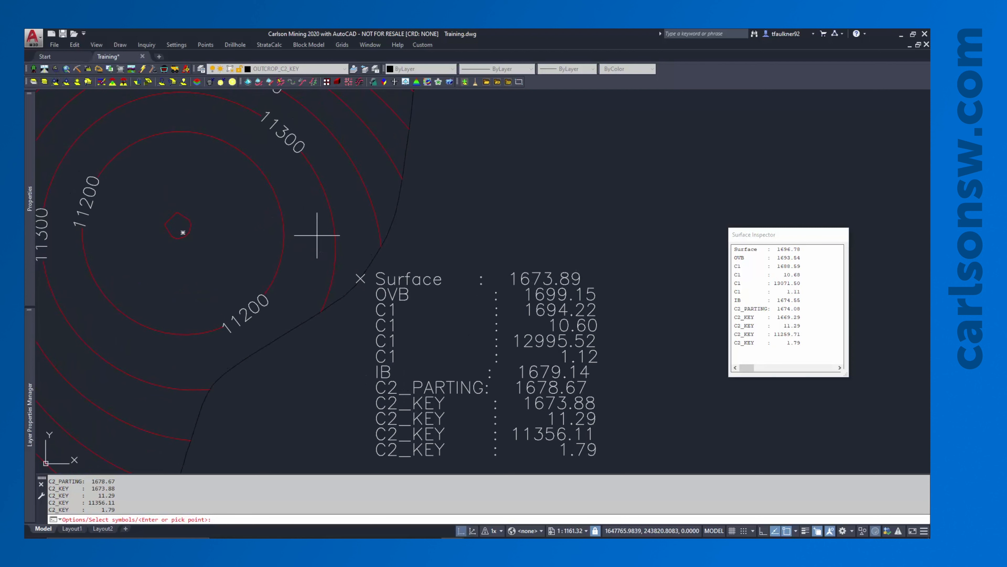